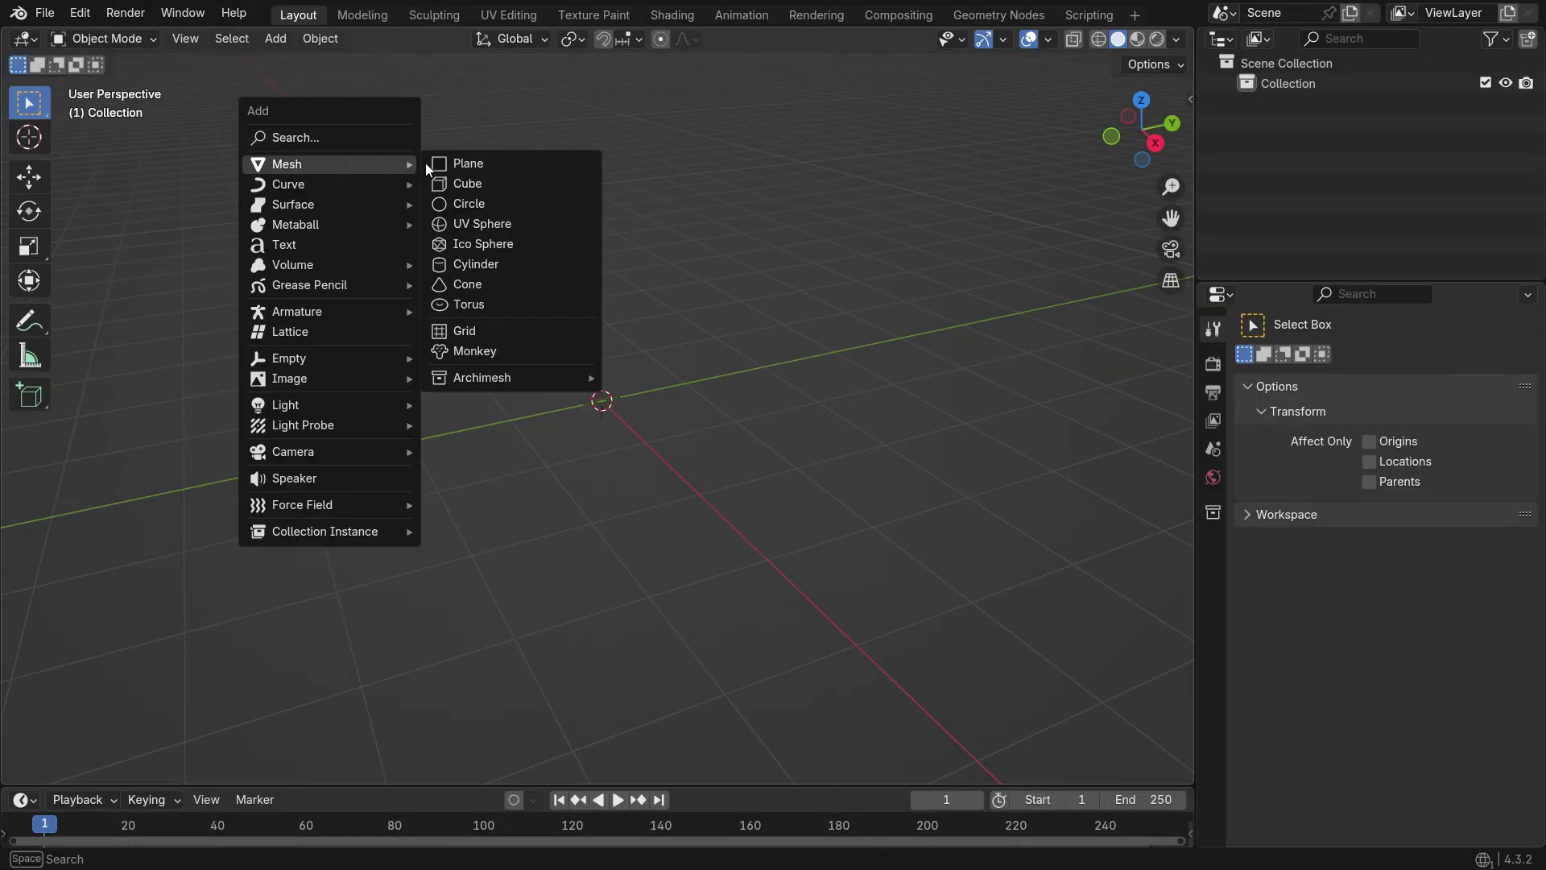
Add a mesh plane at the scene origin and scale it up to more than twice its size.
left_click(539, 173)
key("s")
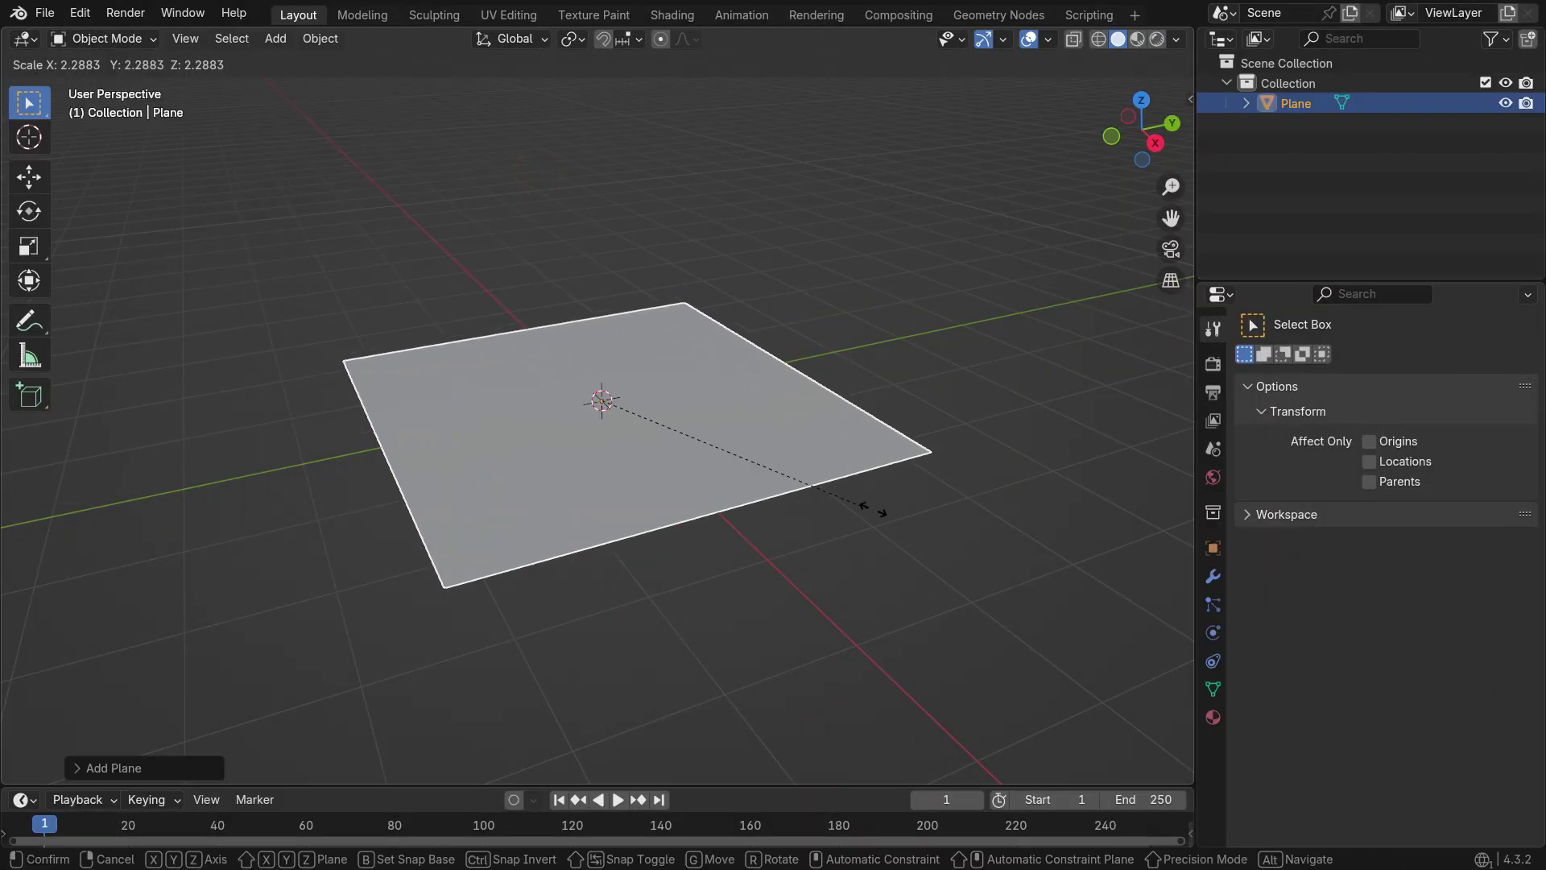
left_click(953, 530)
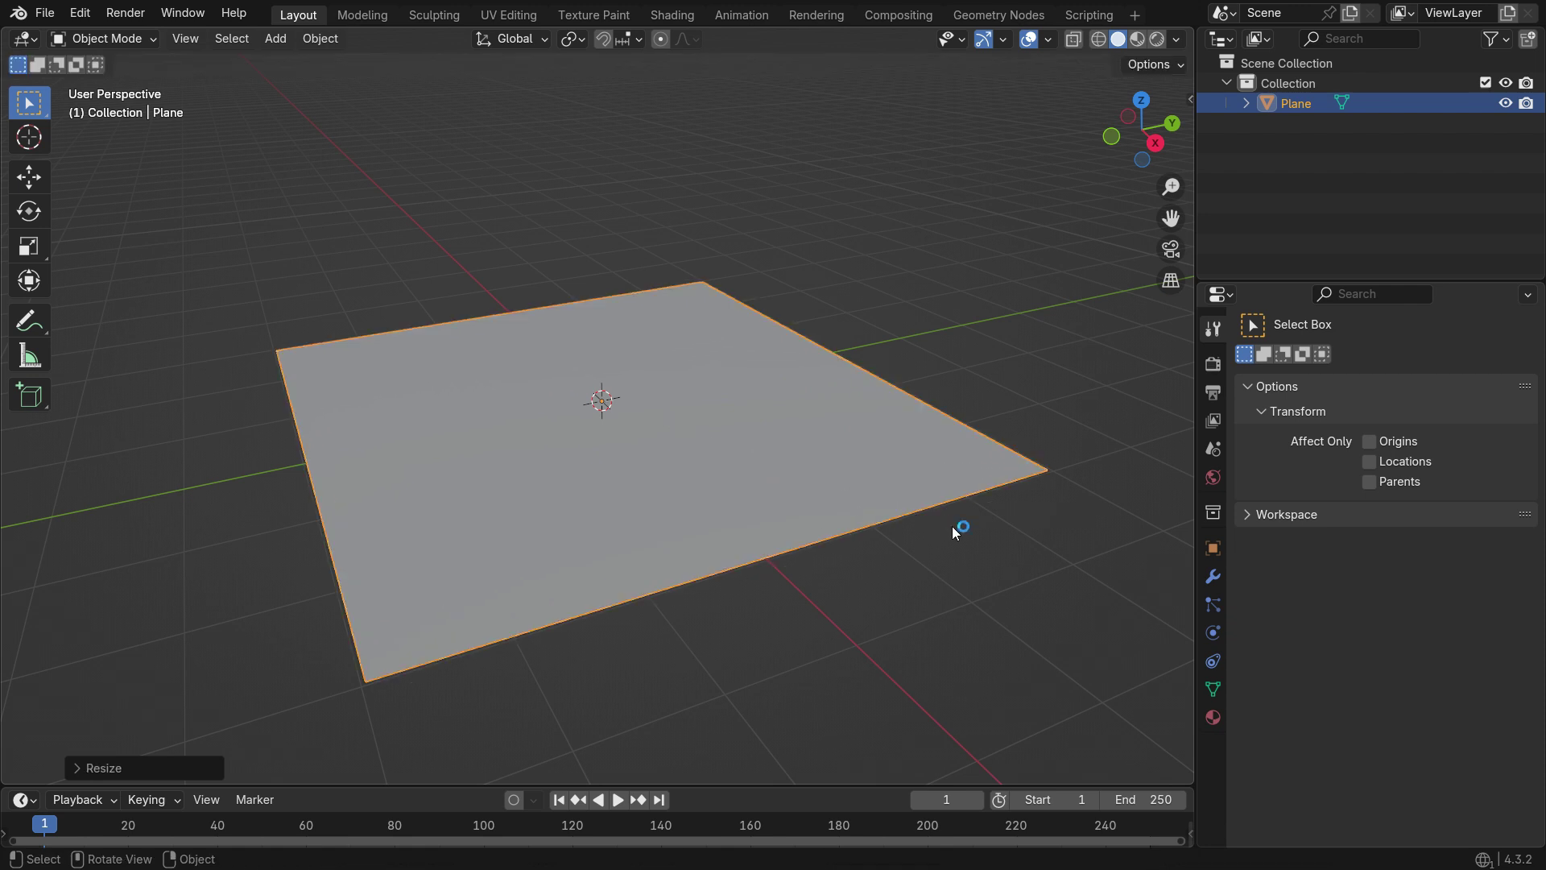
Switch to the Geometry Nodes workspace and create a new geometry node tree for the plane.
left_click(1018, 16)
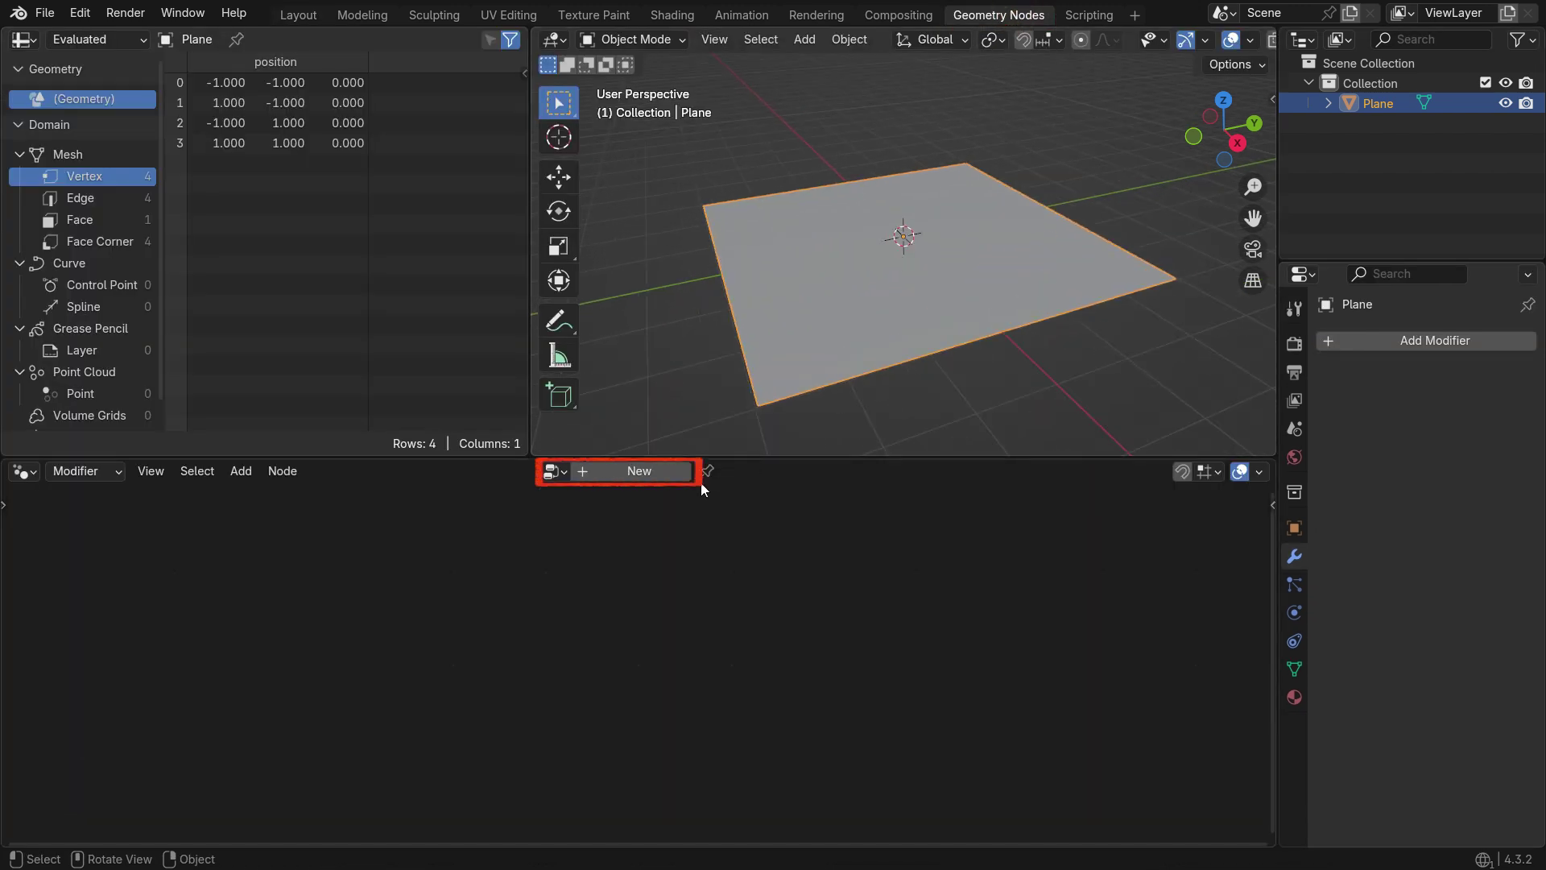
left_click(649, 471)
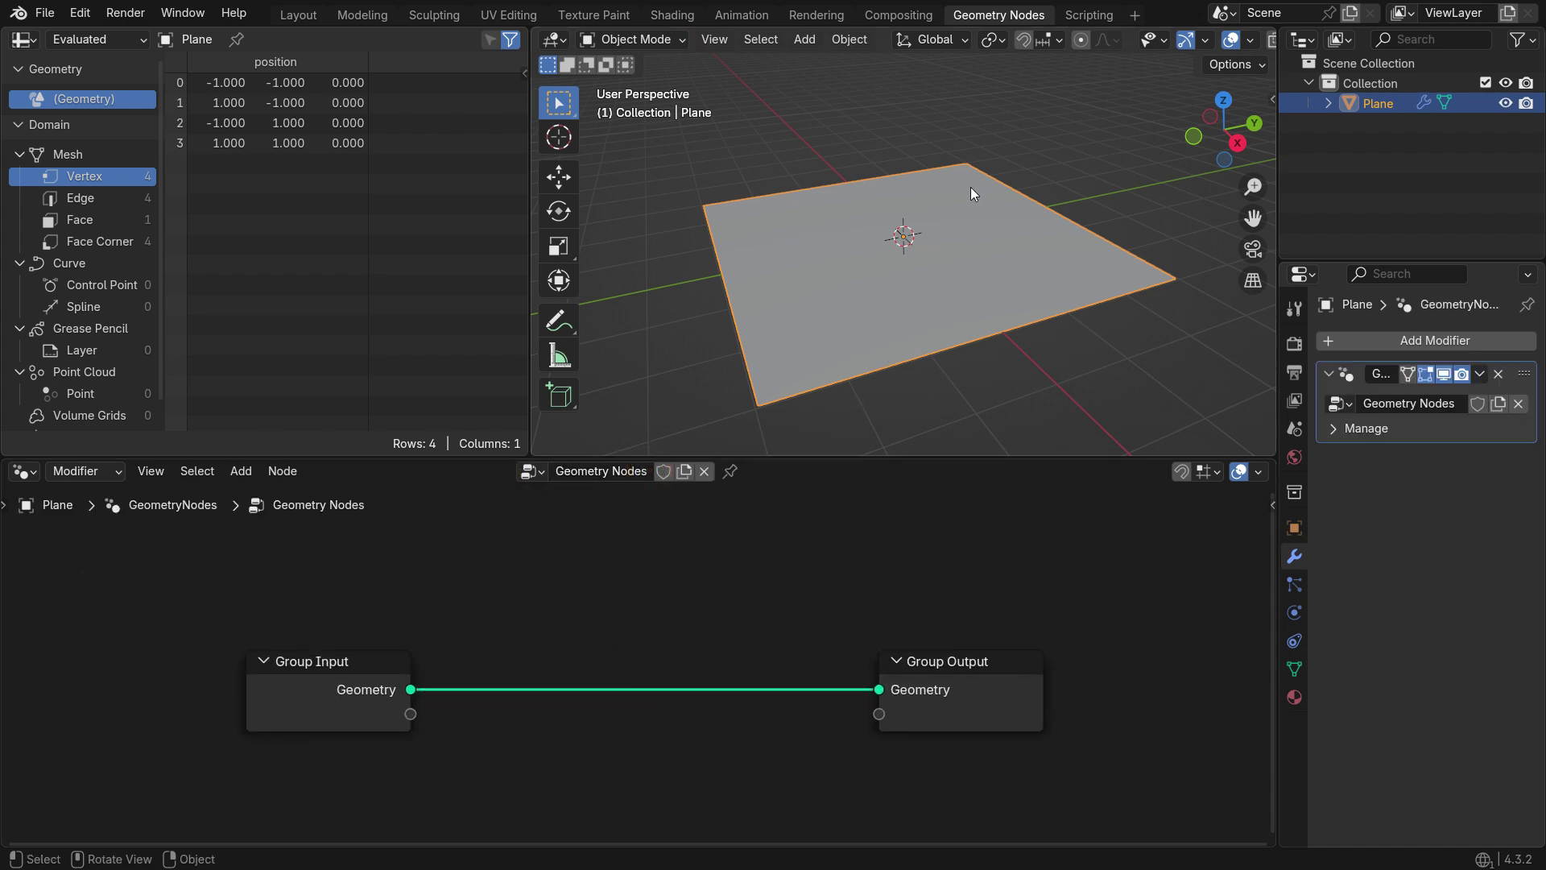
Enter Edit Mode on the plane and turn on the Indices overlay for its vertices.
key("Tab")
middle_click_drag(970, 187, 895, 288)
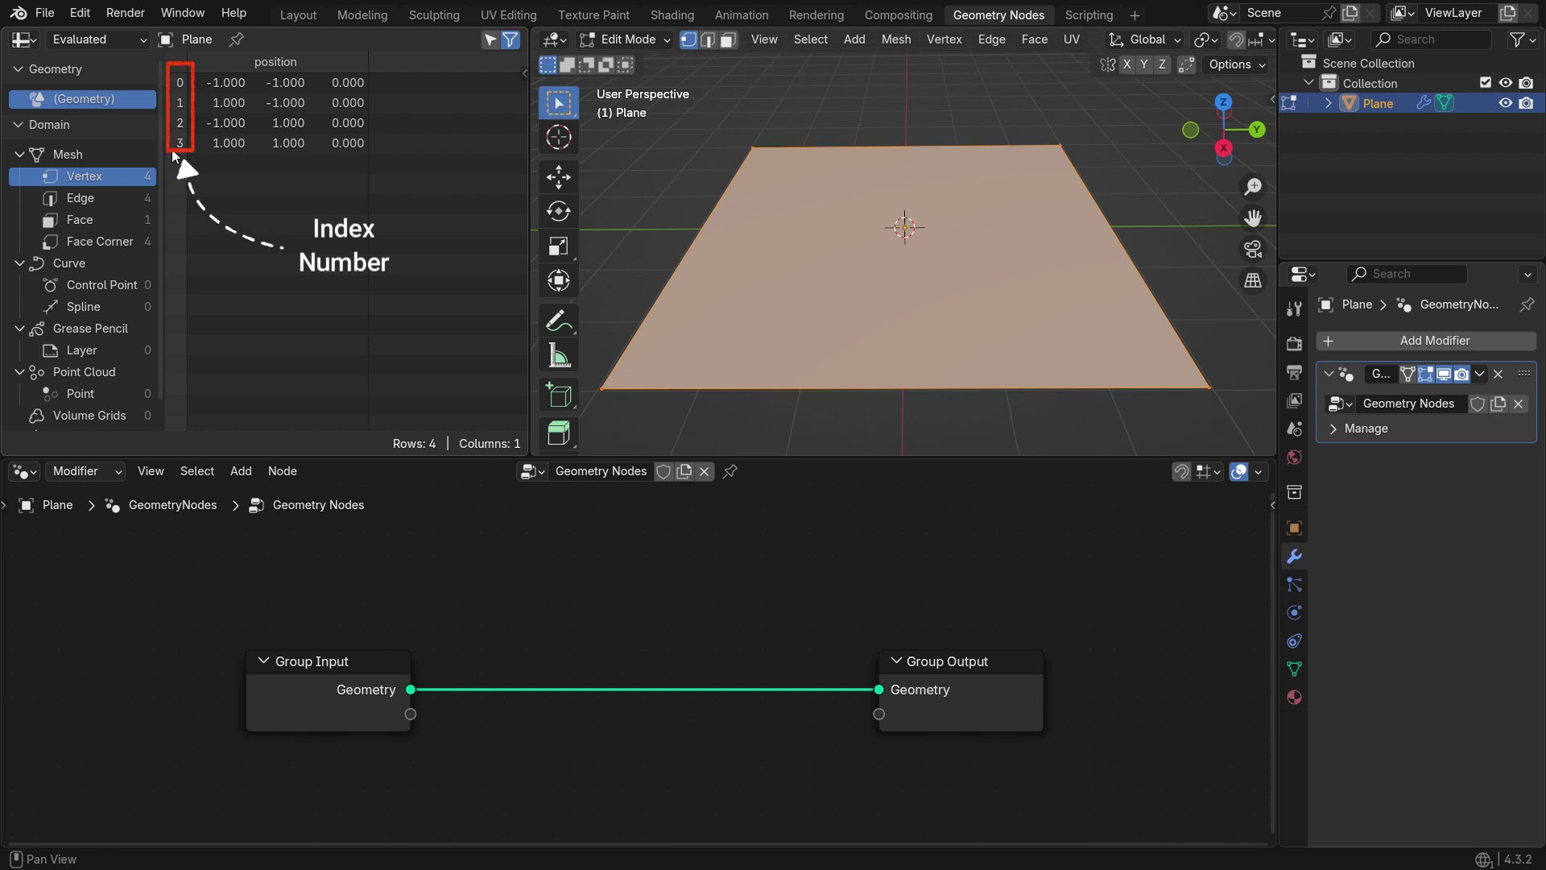
scroll(910, 36, "down", 8)
scroll(910, 32, "down", 1)
left_click(1166, 40)
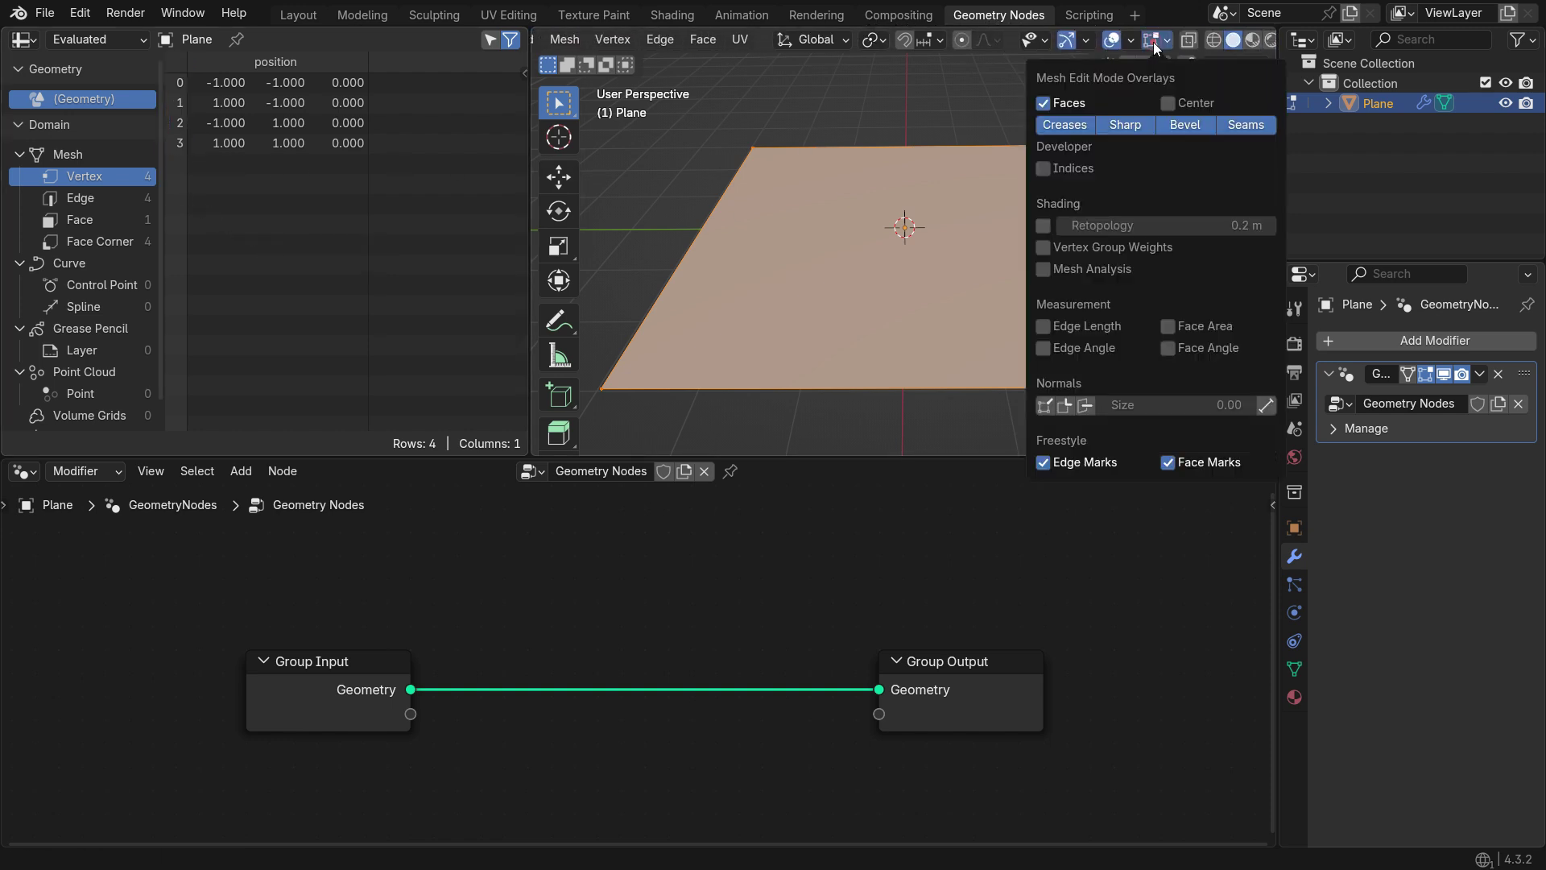
left_click(1044, 169)
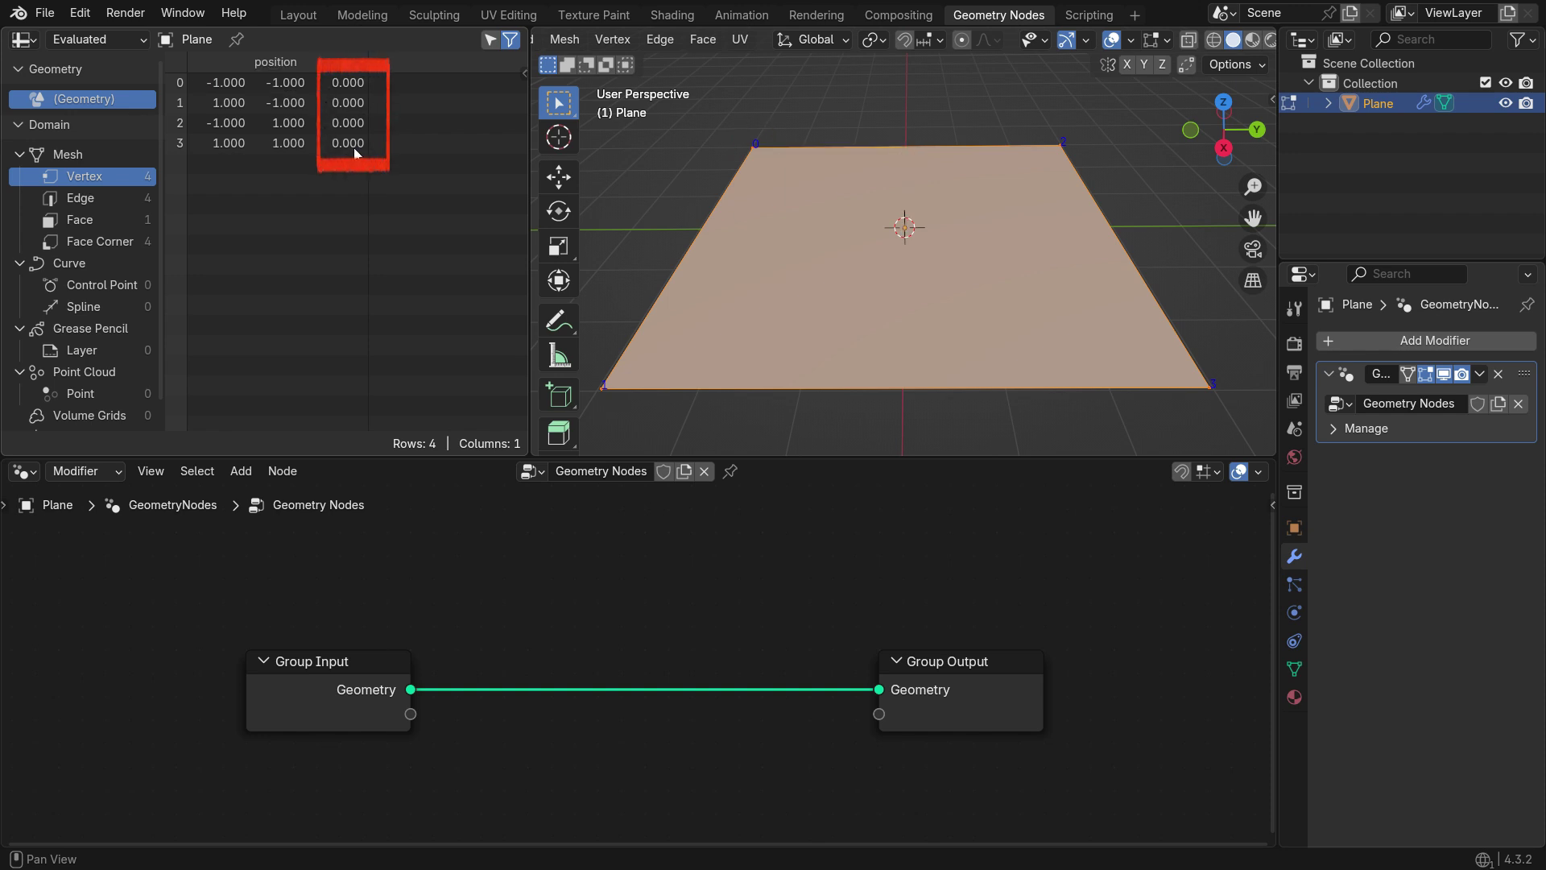
Subdivide the plane with 3 cuts.
right_click(999, 178)
left_click(937, 200)
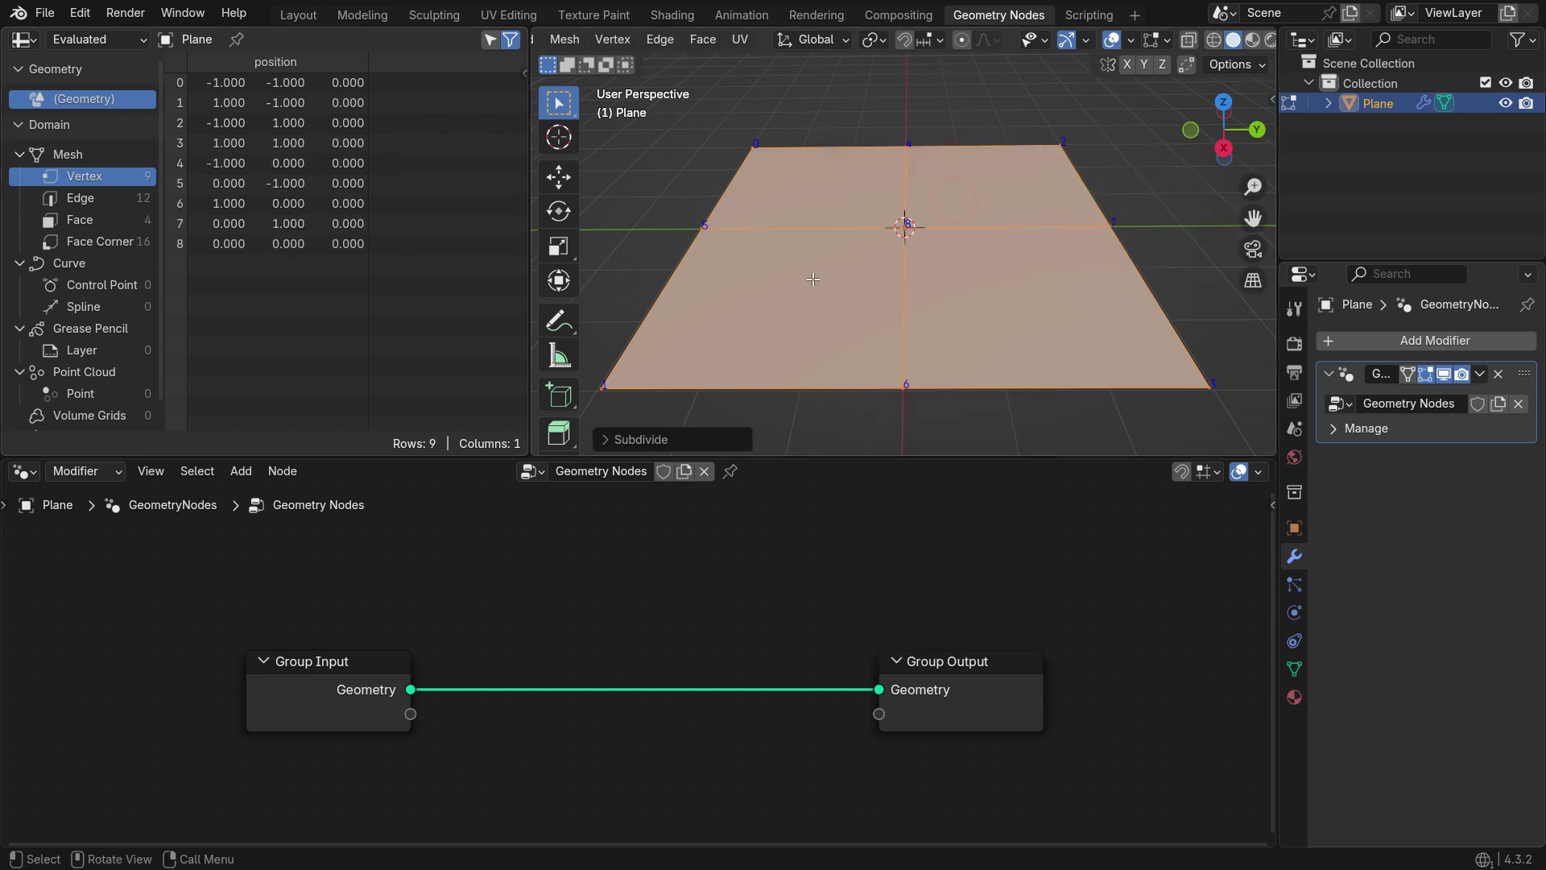
left_click(599, 440)
left_click(858, 303)
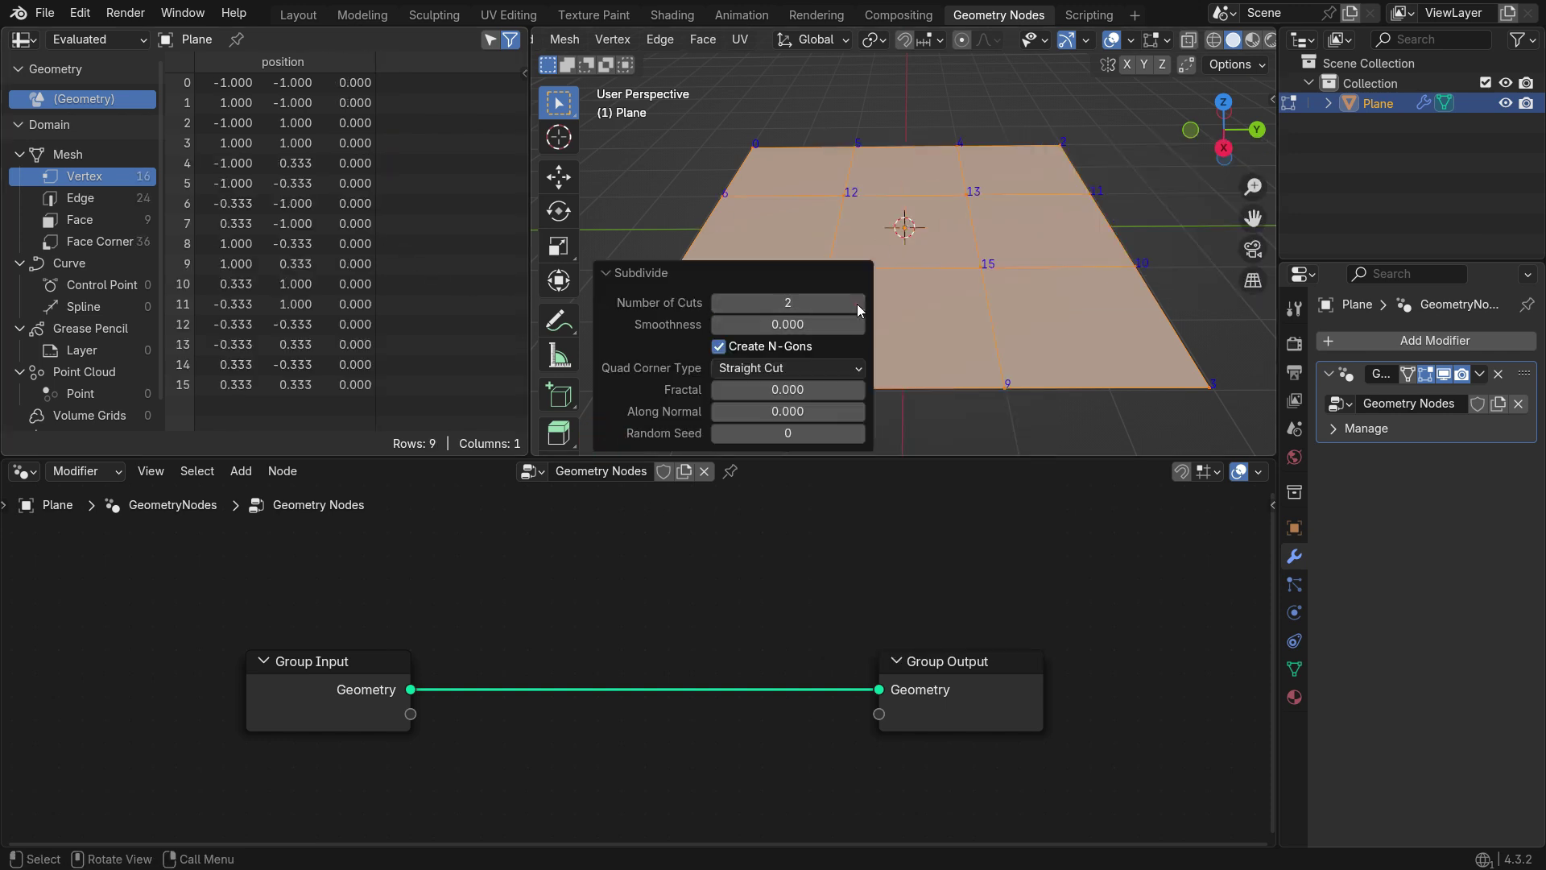
left_click(857, 302)
left_click(605, 266)
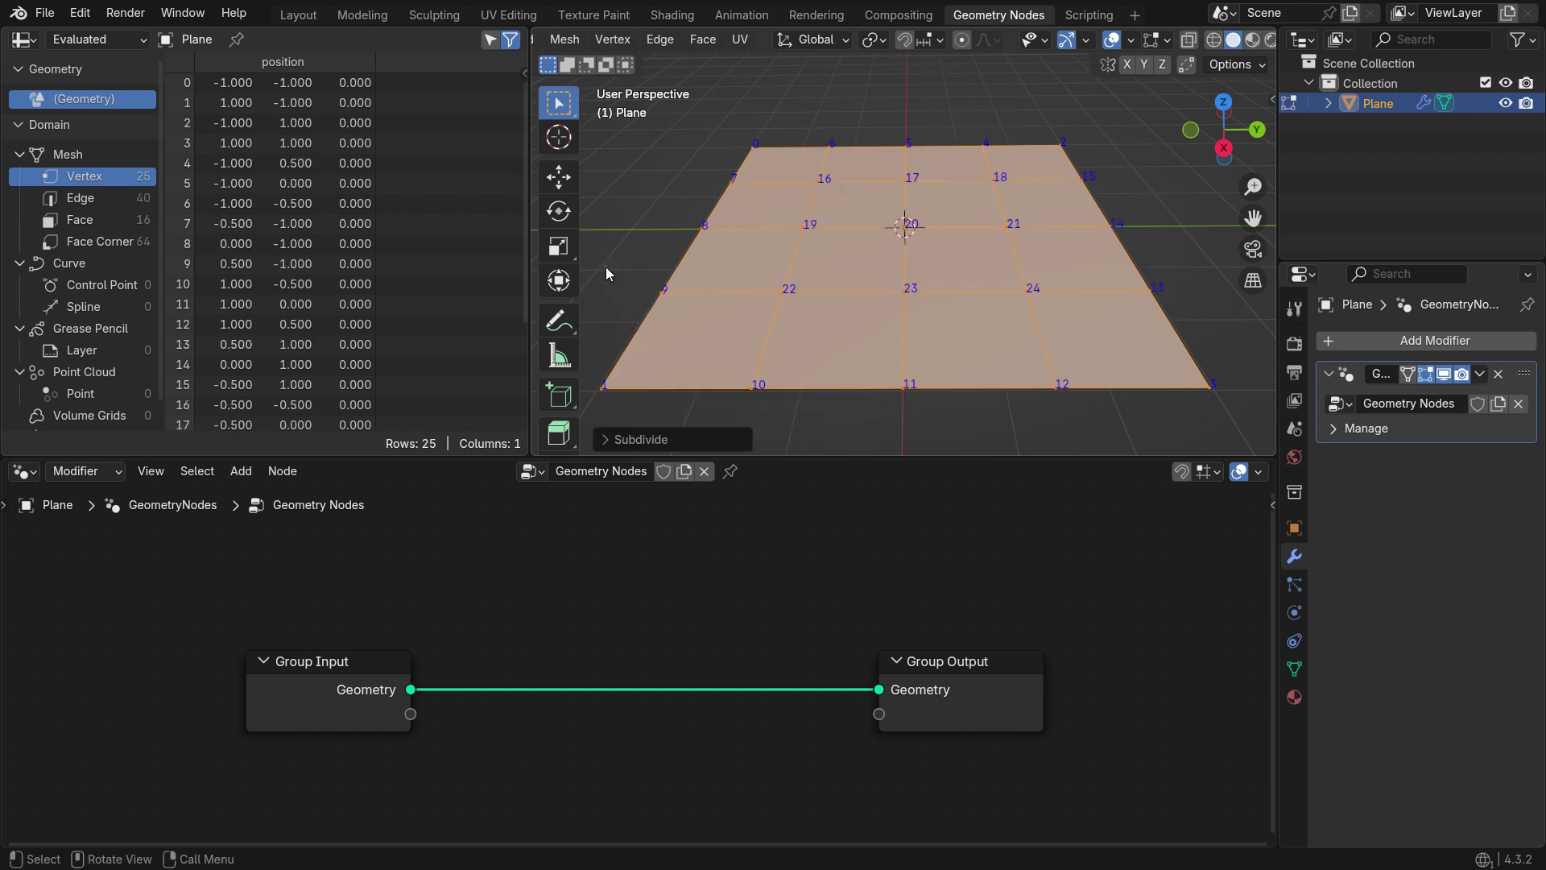
middle_click_drag(897, 264, 895, 269)
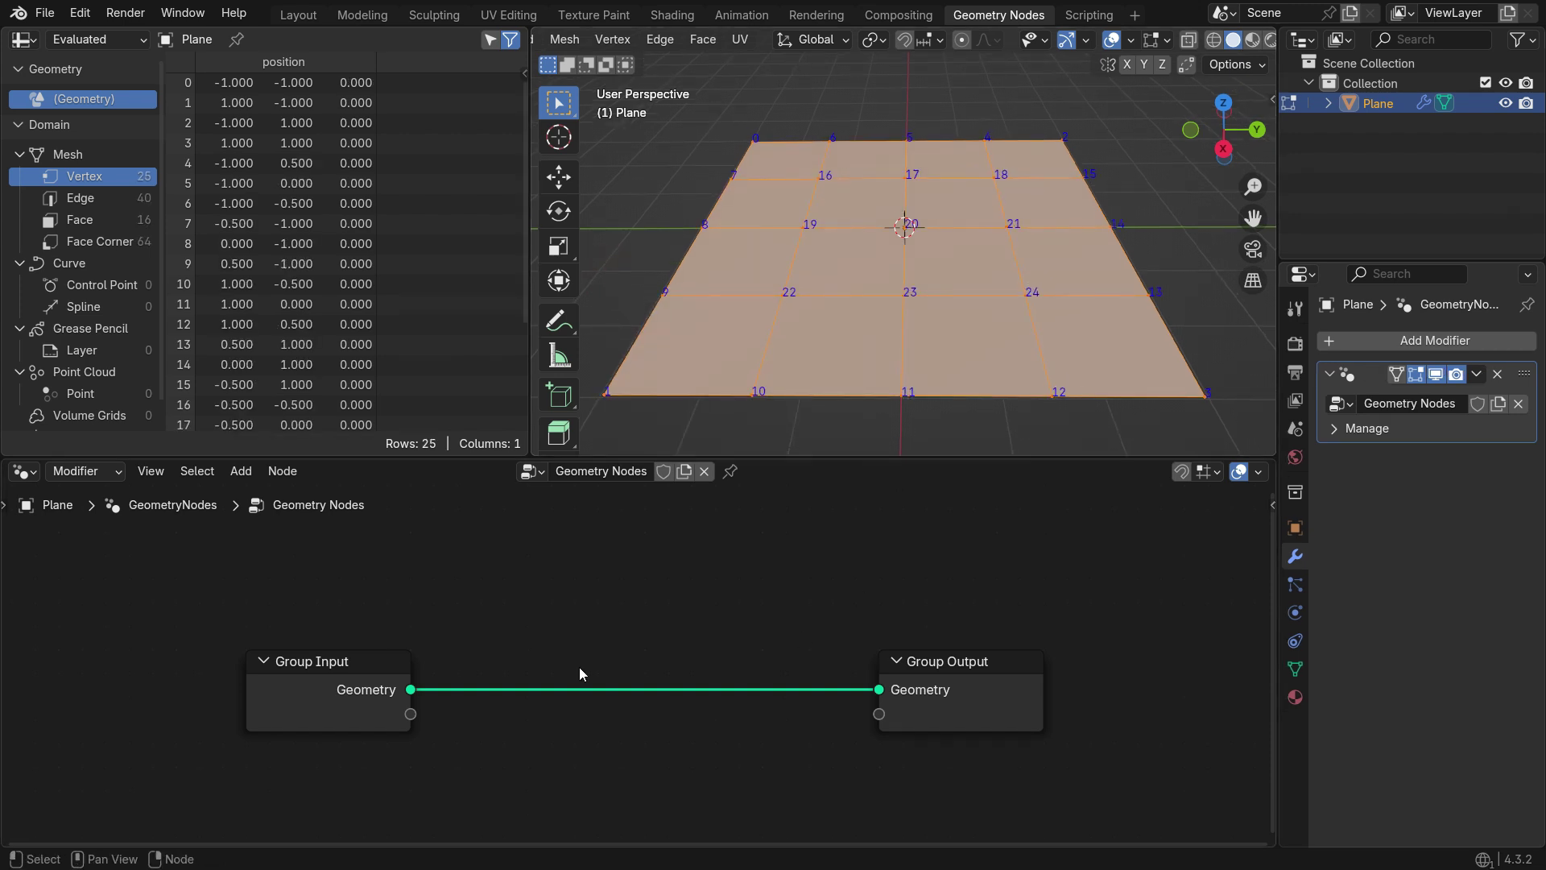
Insert a Set Position node on the link between Group Input and Group Output.
key("shift+a")
left_click(486, 457)
type("set")
key("Down")
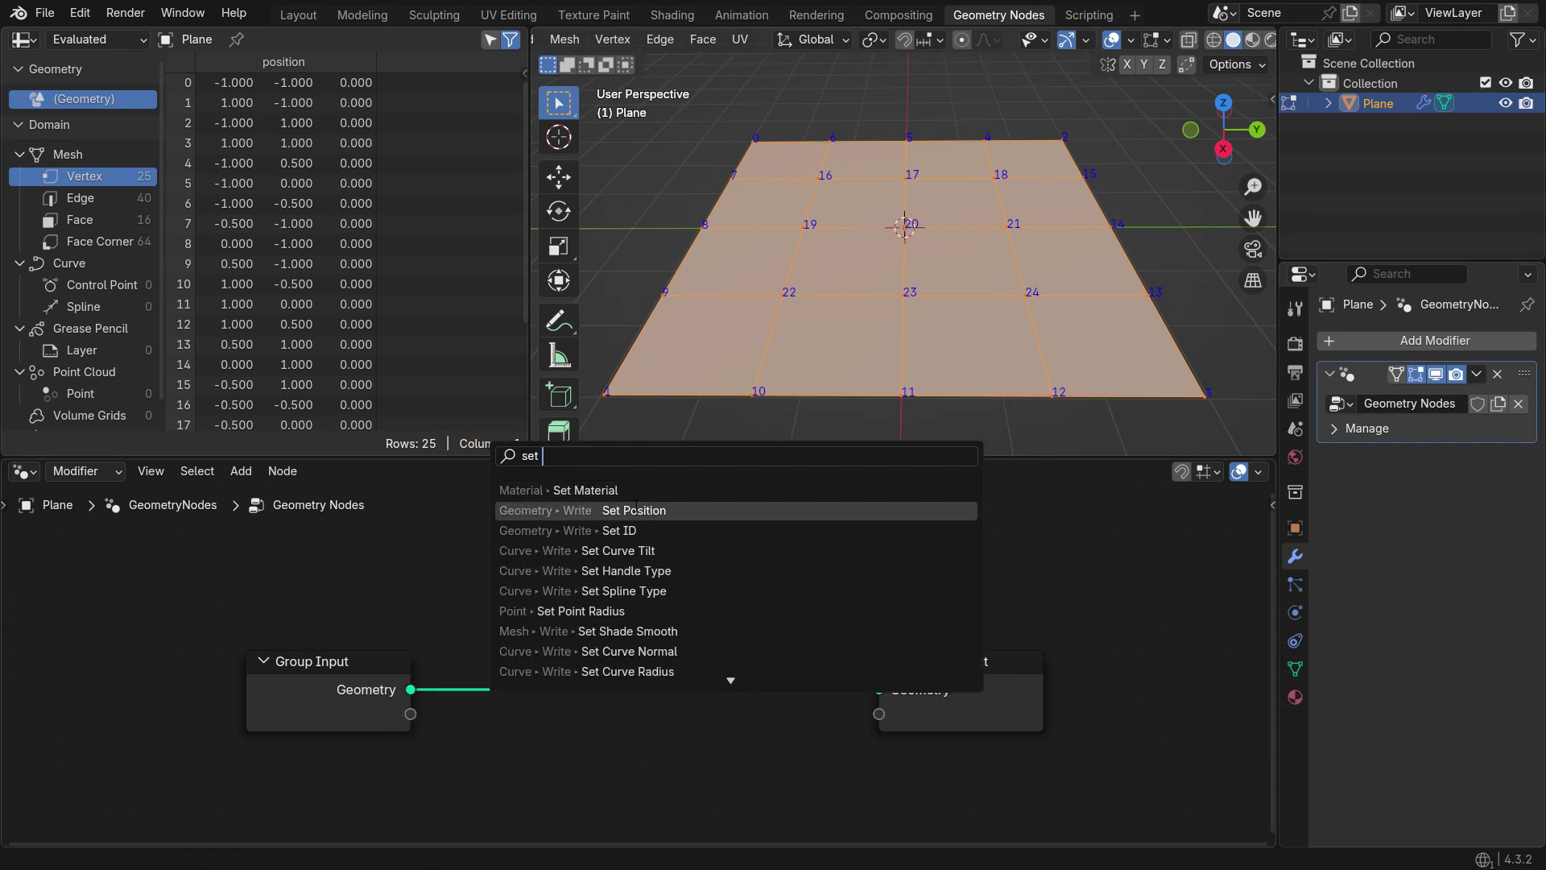
key("Return")
left_click(592, 582)
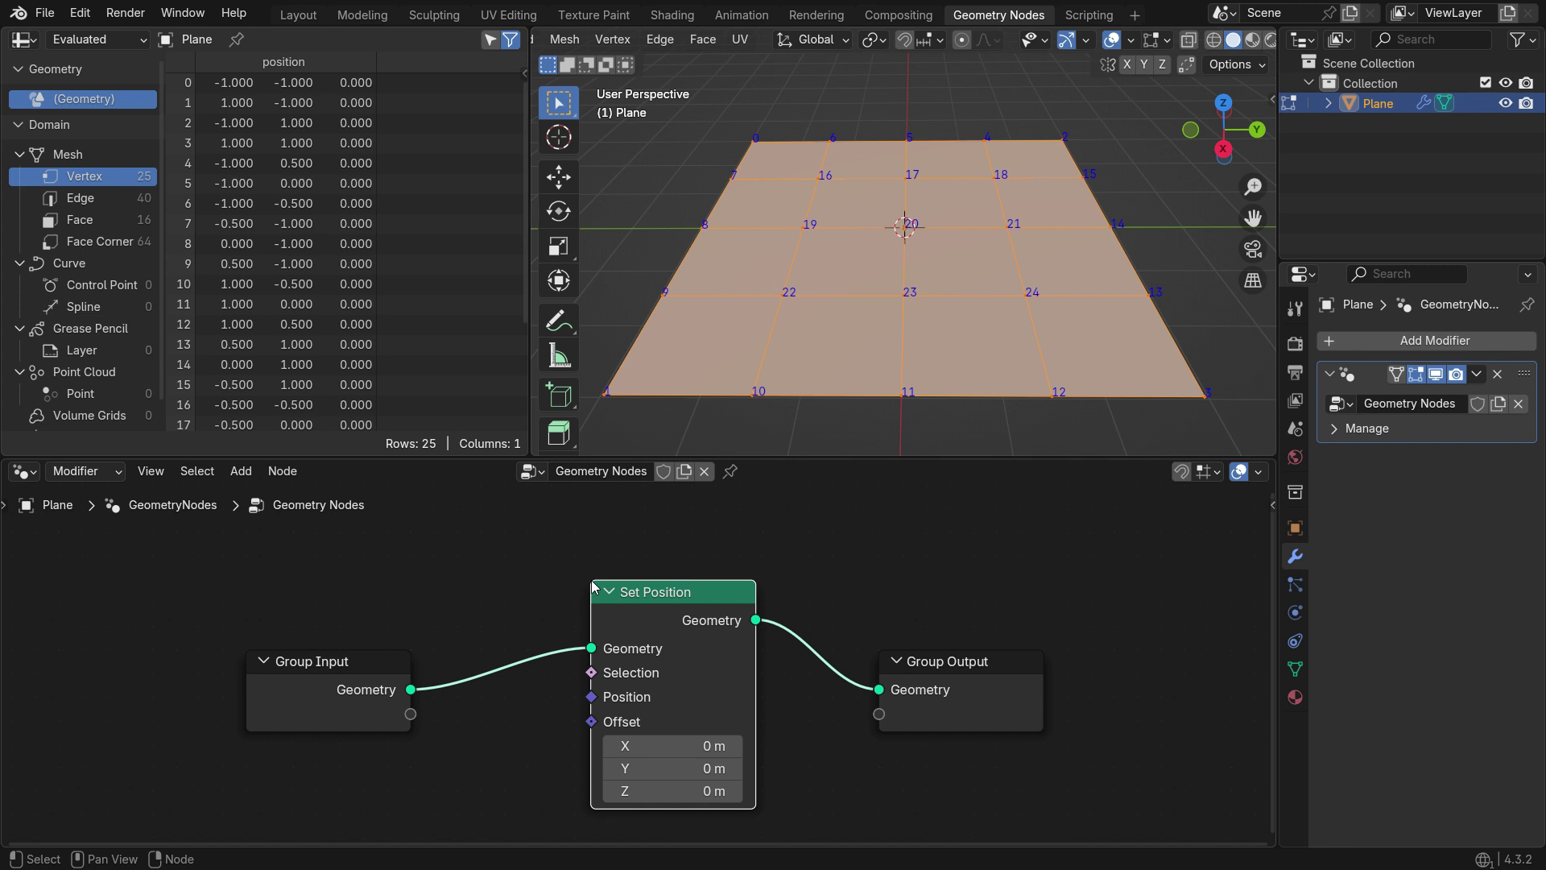
Add a Vector Math node set to Add that feeds the Position input of the Set Position node.
middle_click_drag(488, 770, 666, 705)
left_click_drag(766, 630, 595, 728)
type("vector mt")
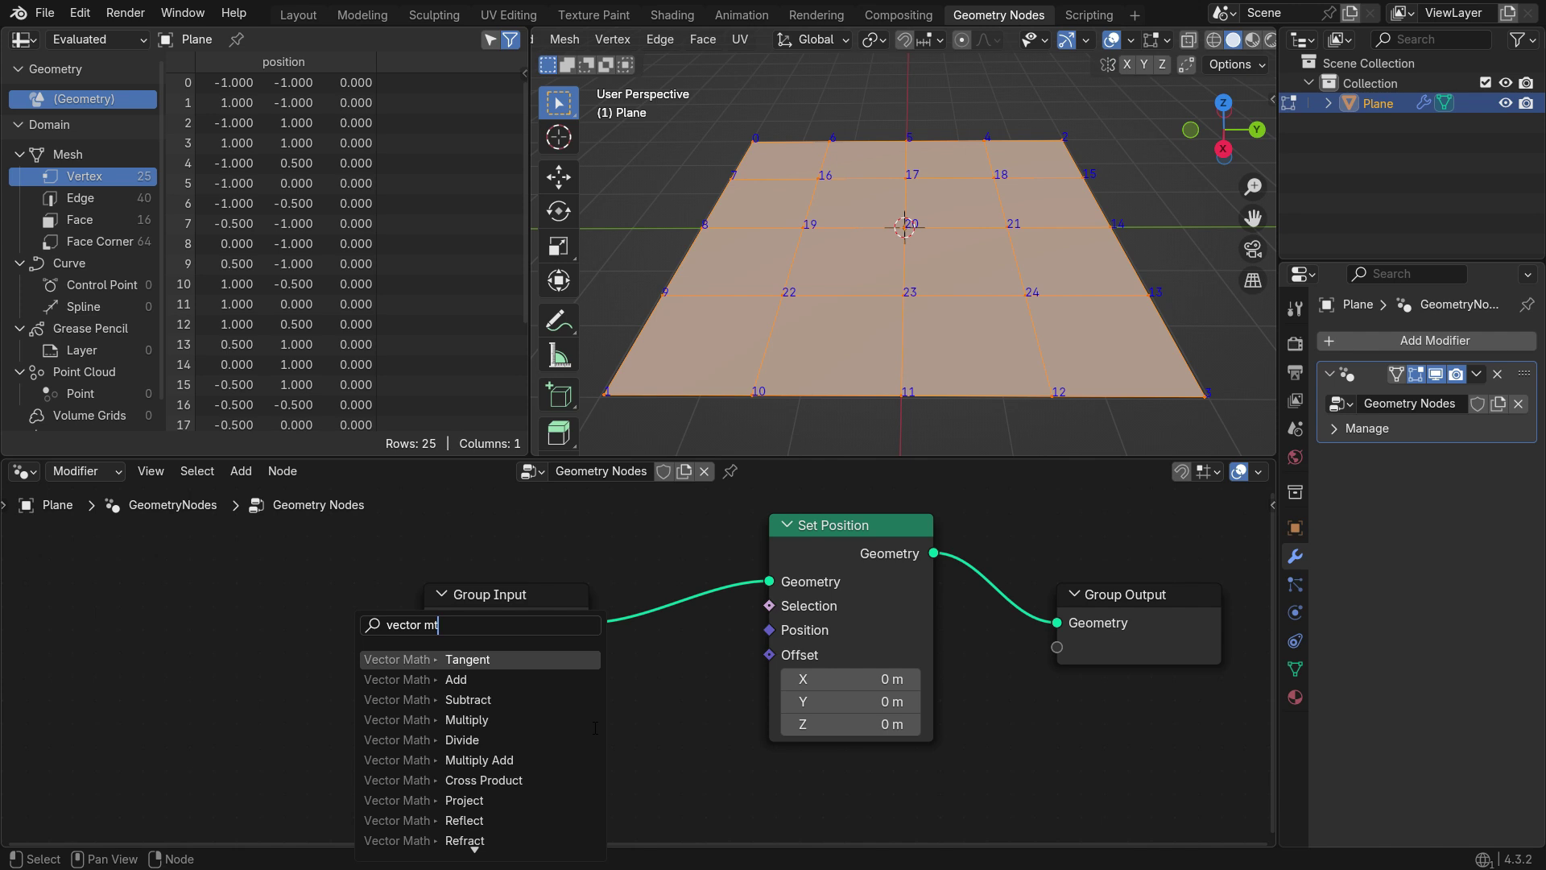
key("BackSpace")
type("at")
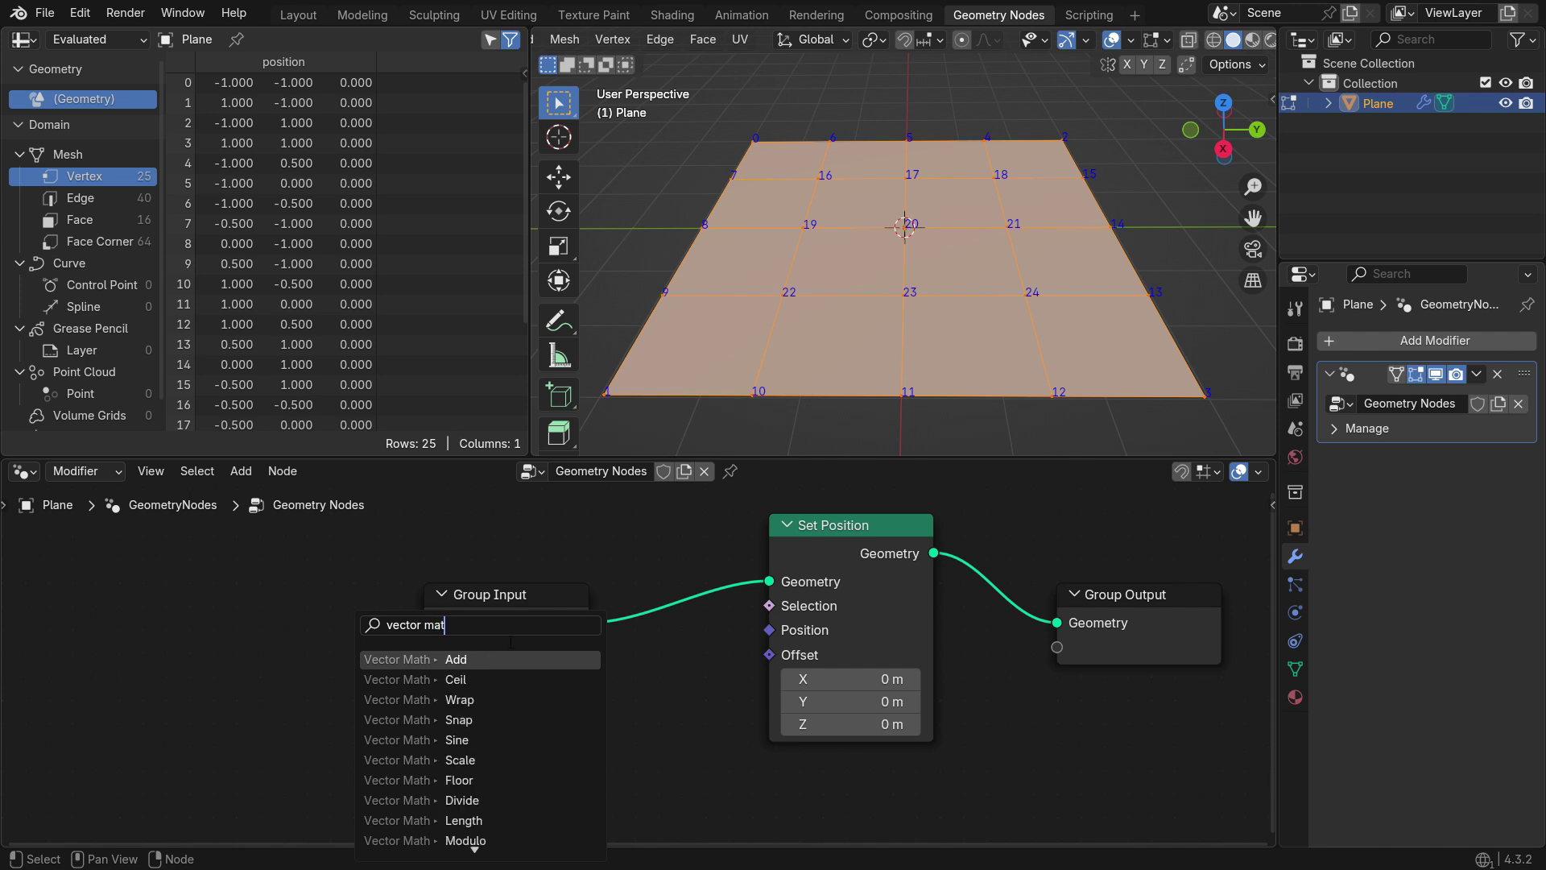
left_click(511, 652)
left_click(502, 621)
scroll(496, 746, "up", 1)
middle_click_drag(497, 746, 465, 642)
left_click(465, 642)
left_click(456, 243)
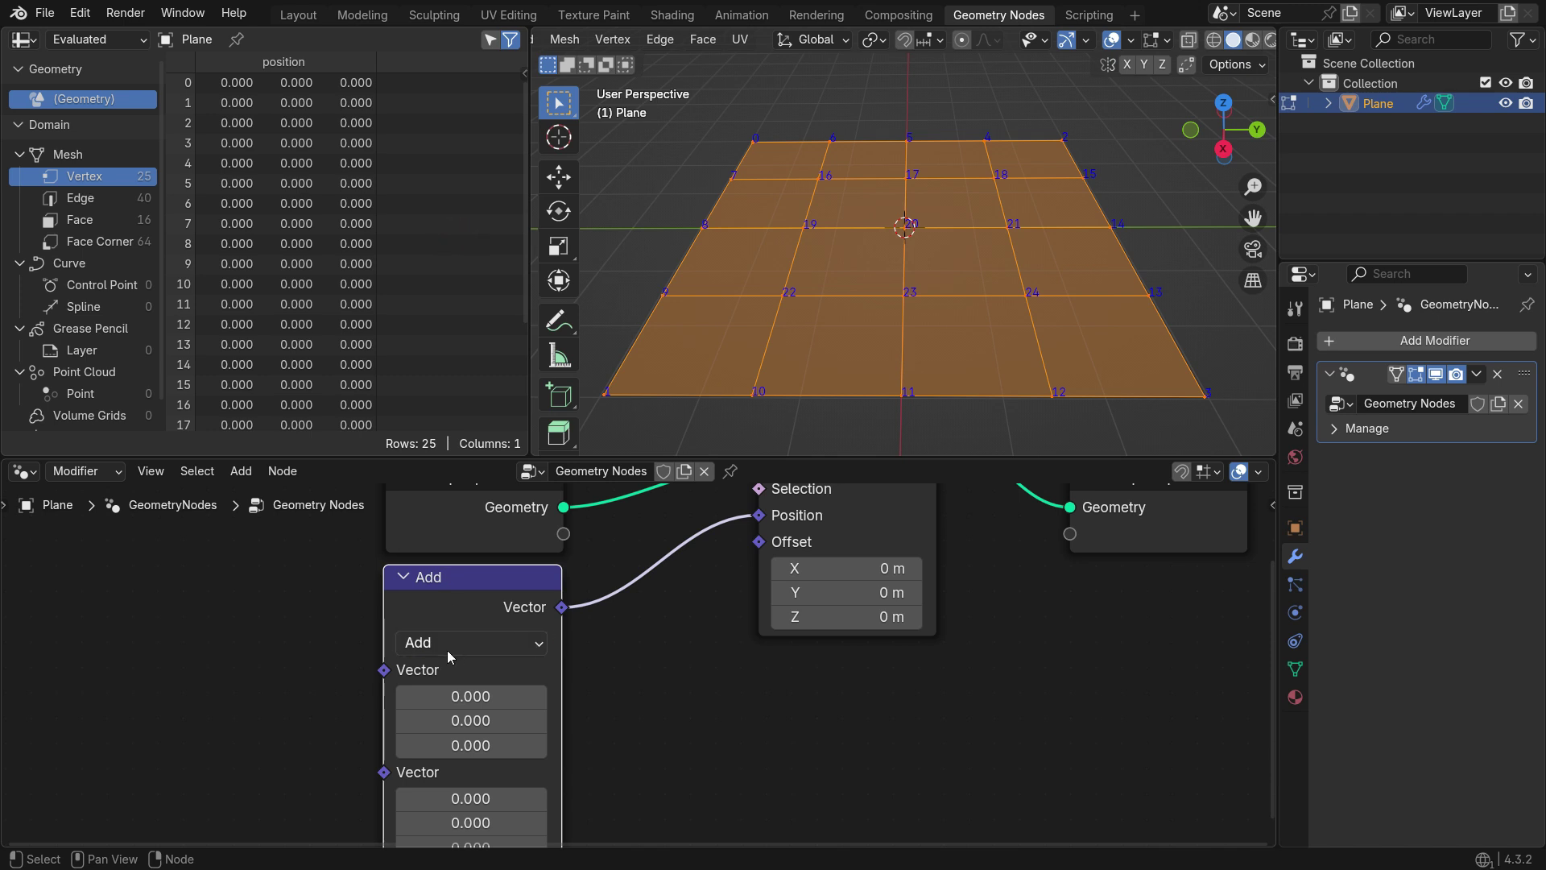
Add a Position node and connect it to the first Vector input of the Add node.
mouse_move(387, 666)
middle_mouse_down()
mouse_move(462, 713)
mouse_move(539, 727)
middle_mouse_up()
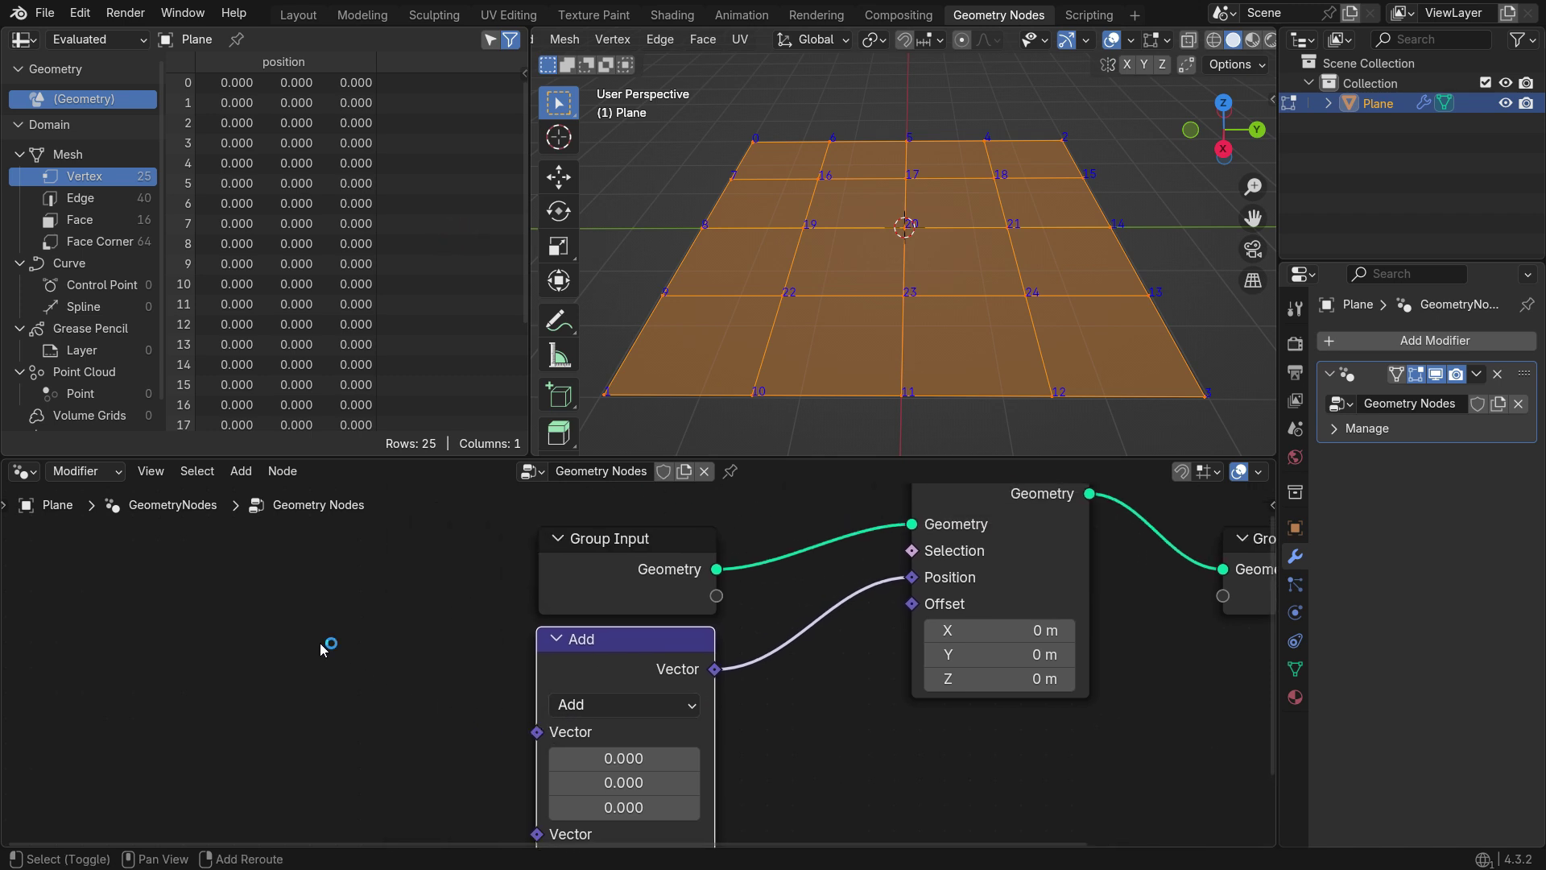
key("shift+a")
type("position")
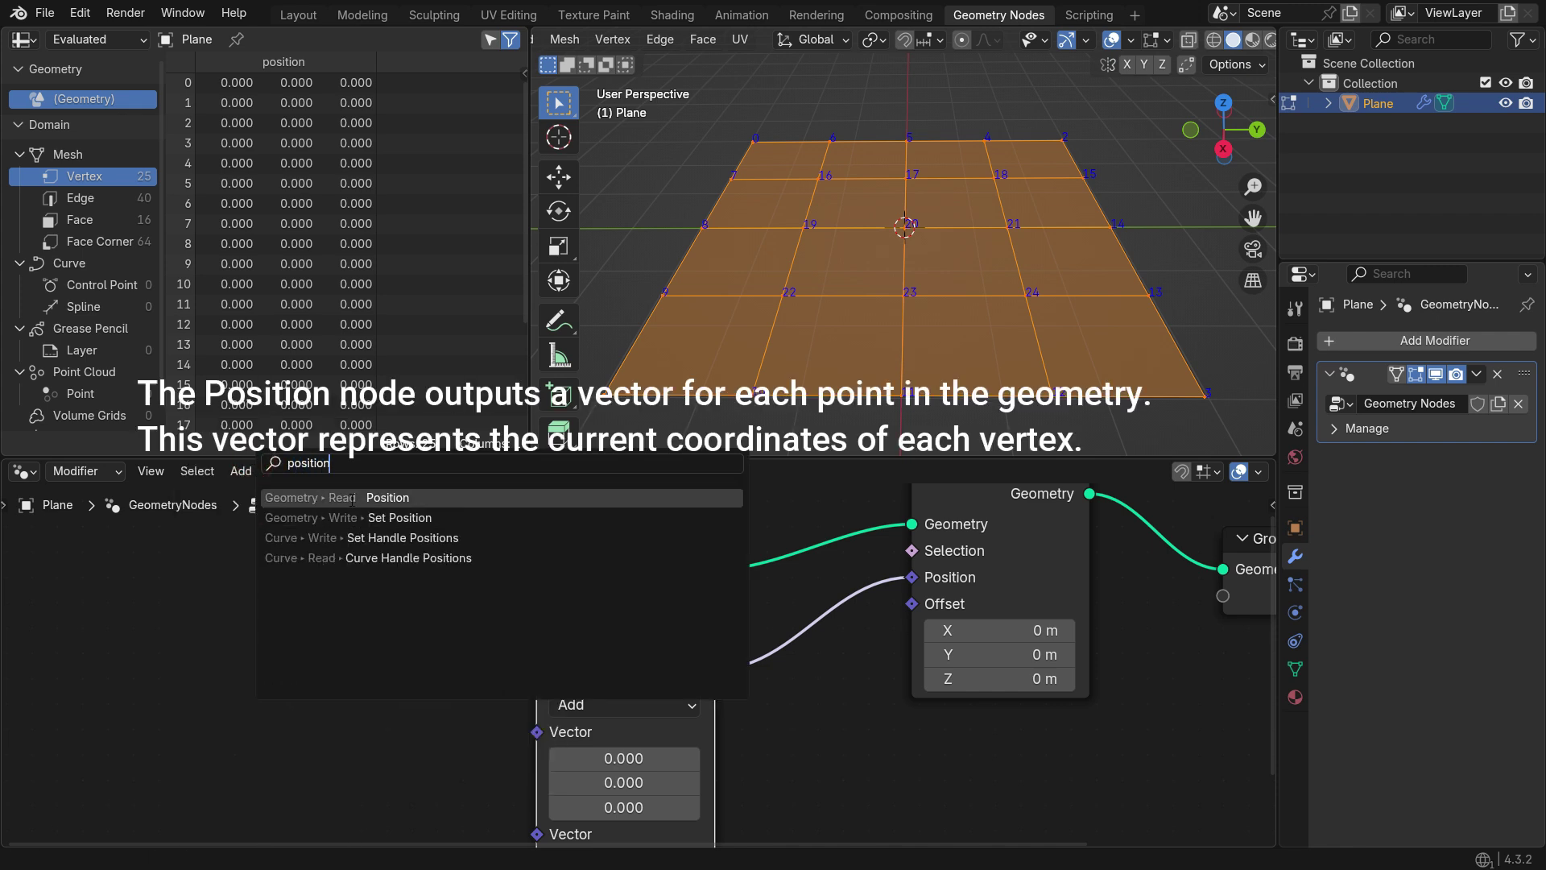
key("Return")
left_click(262, 698)
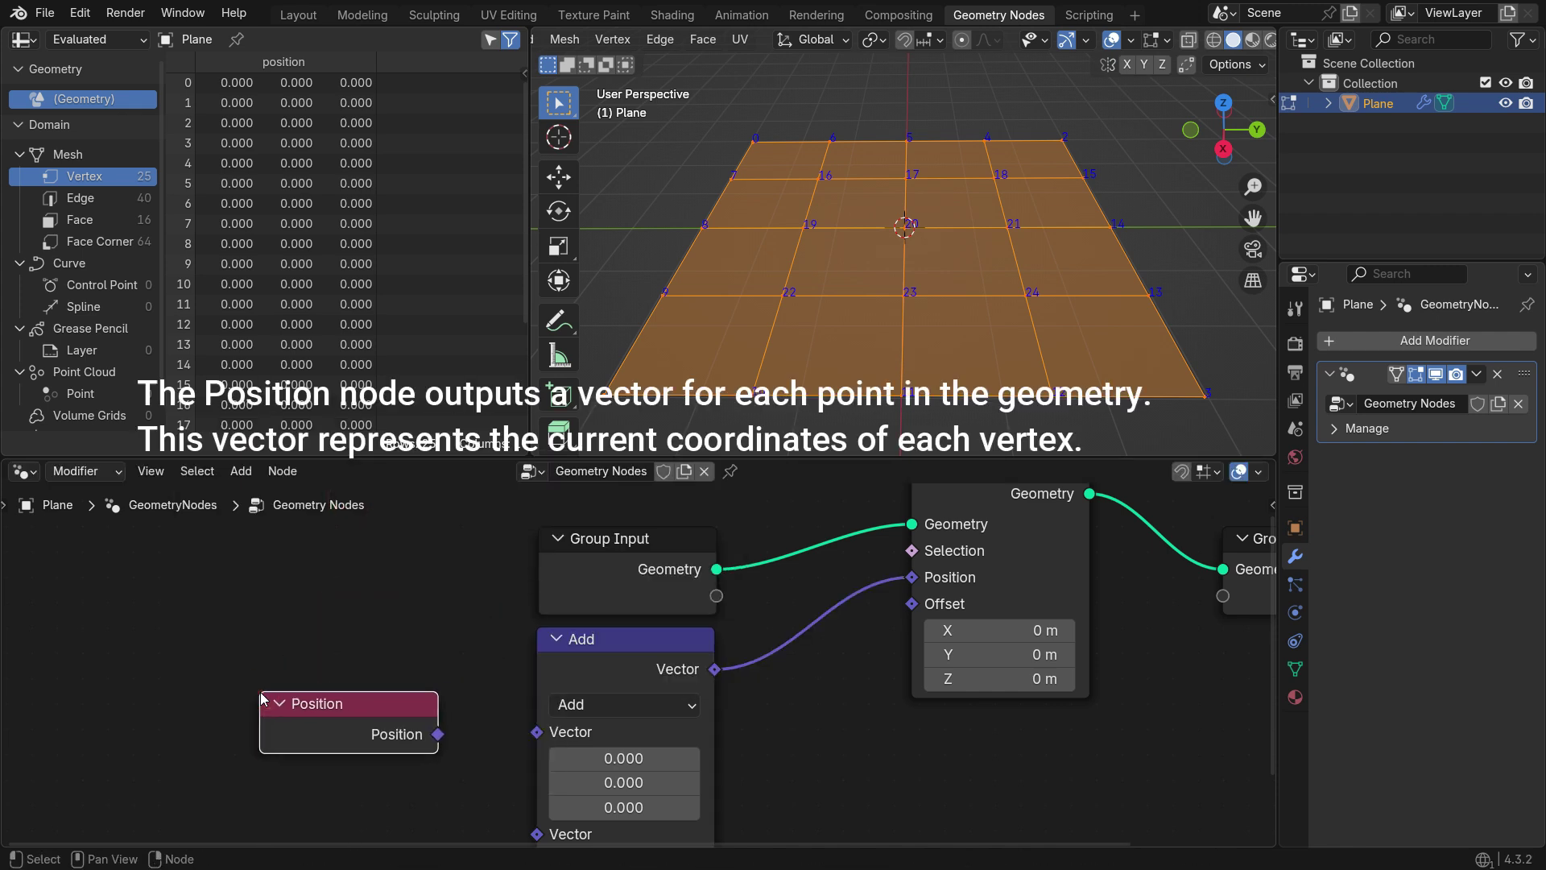
left_click_drag(438, 734, 538, 733)
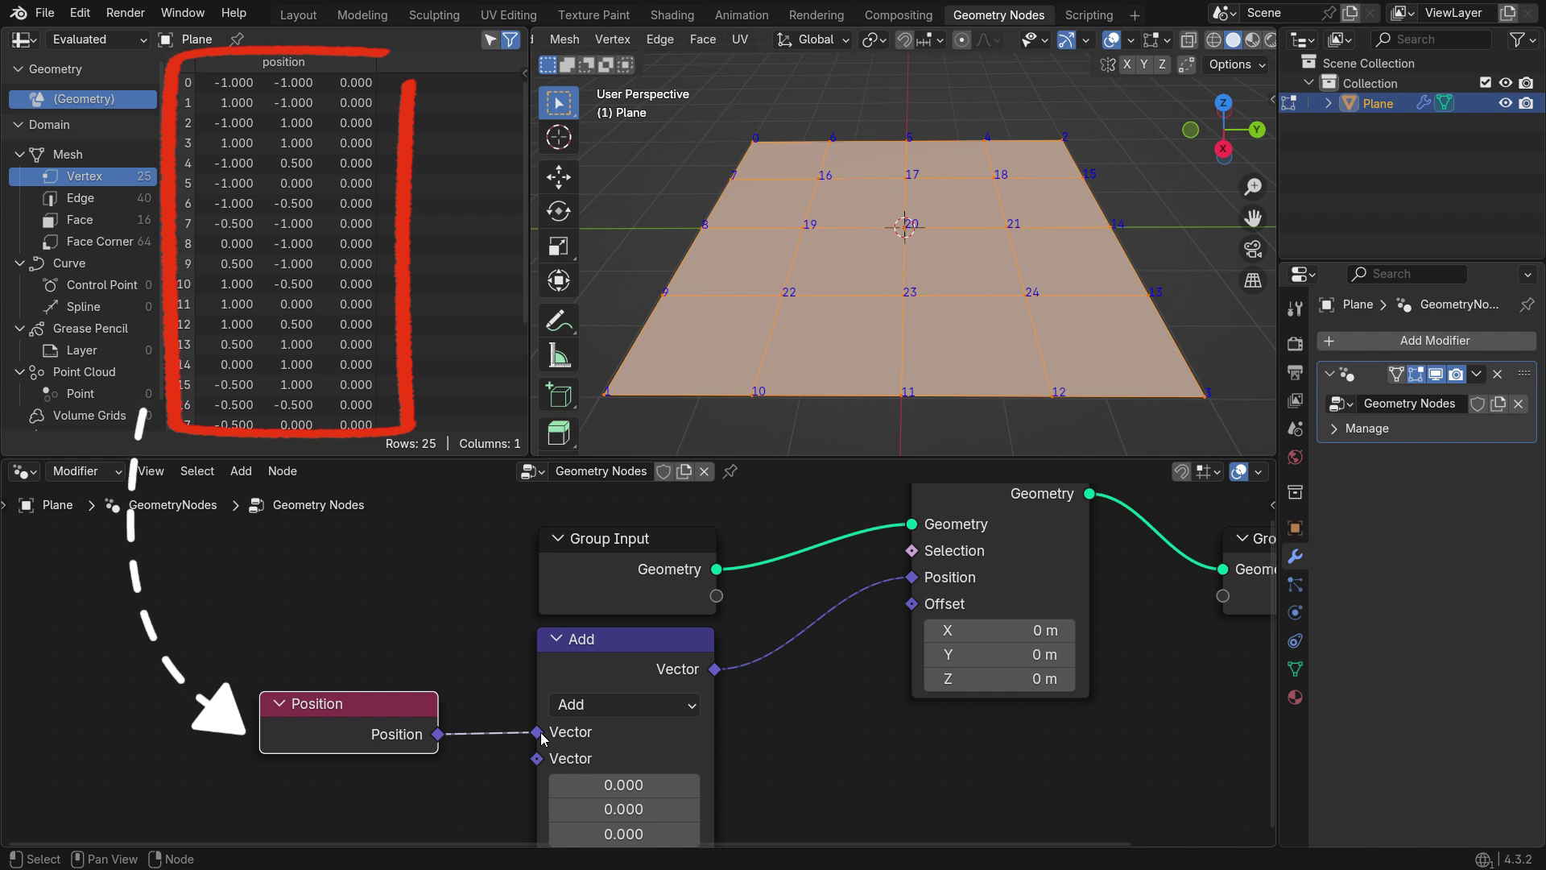
Set the Z value of the Add node's second vector to 0.5 and enable the modifier's On Cage display.
mouse_move(585, 733)
middle_mouse_down()
mouse_move(550, 577)
mouse_move(563, 599)
middle_mouse_up()
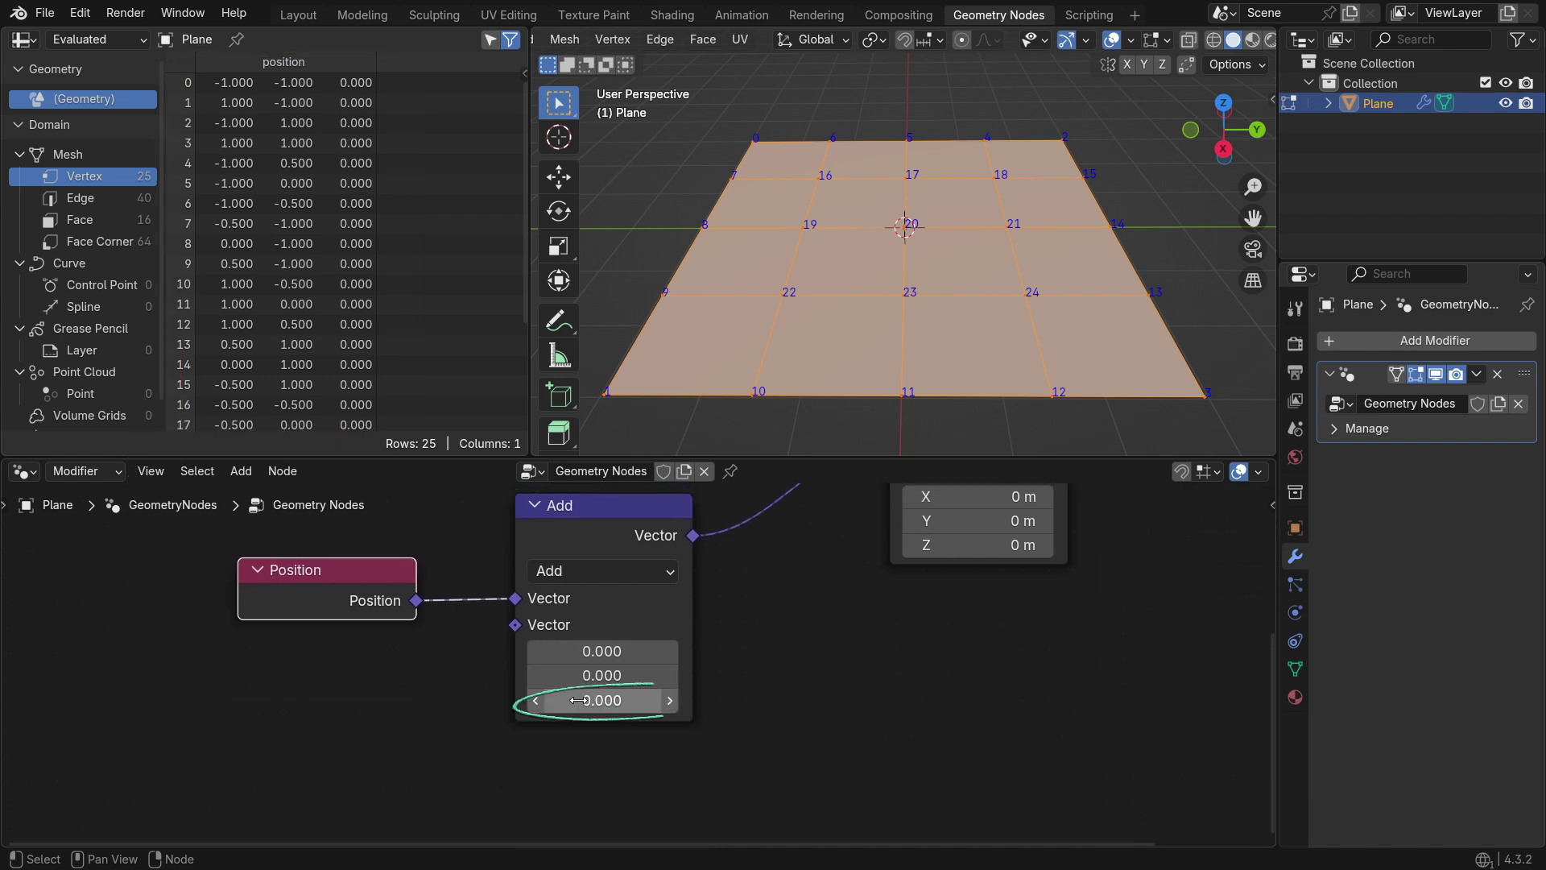
left_click_drag(579, 701, 618, 700)
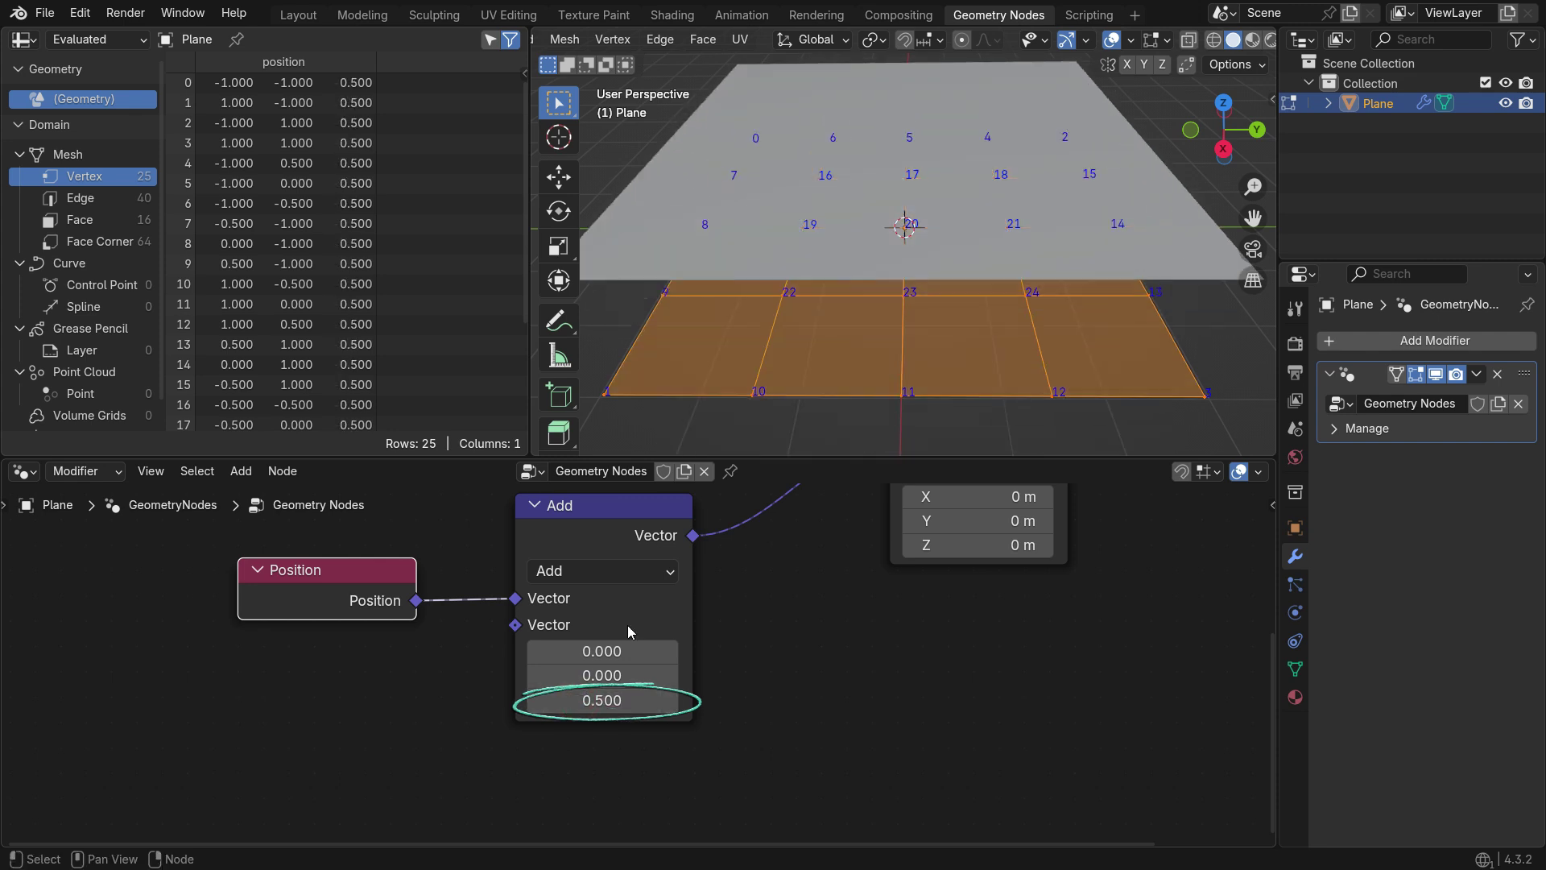
left_click(1396, 376)
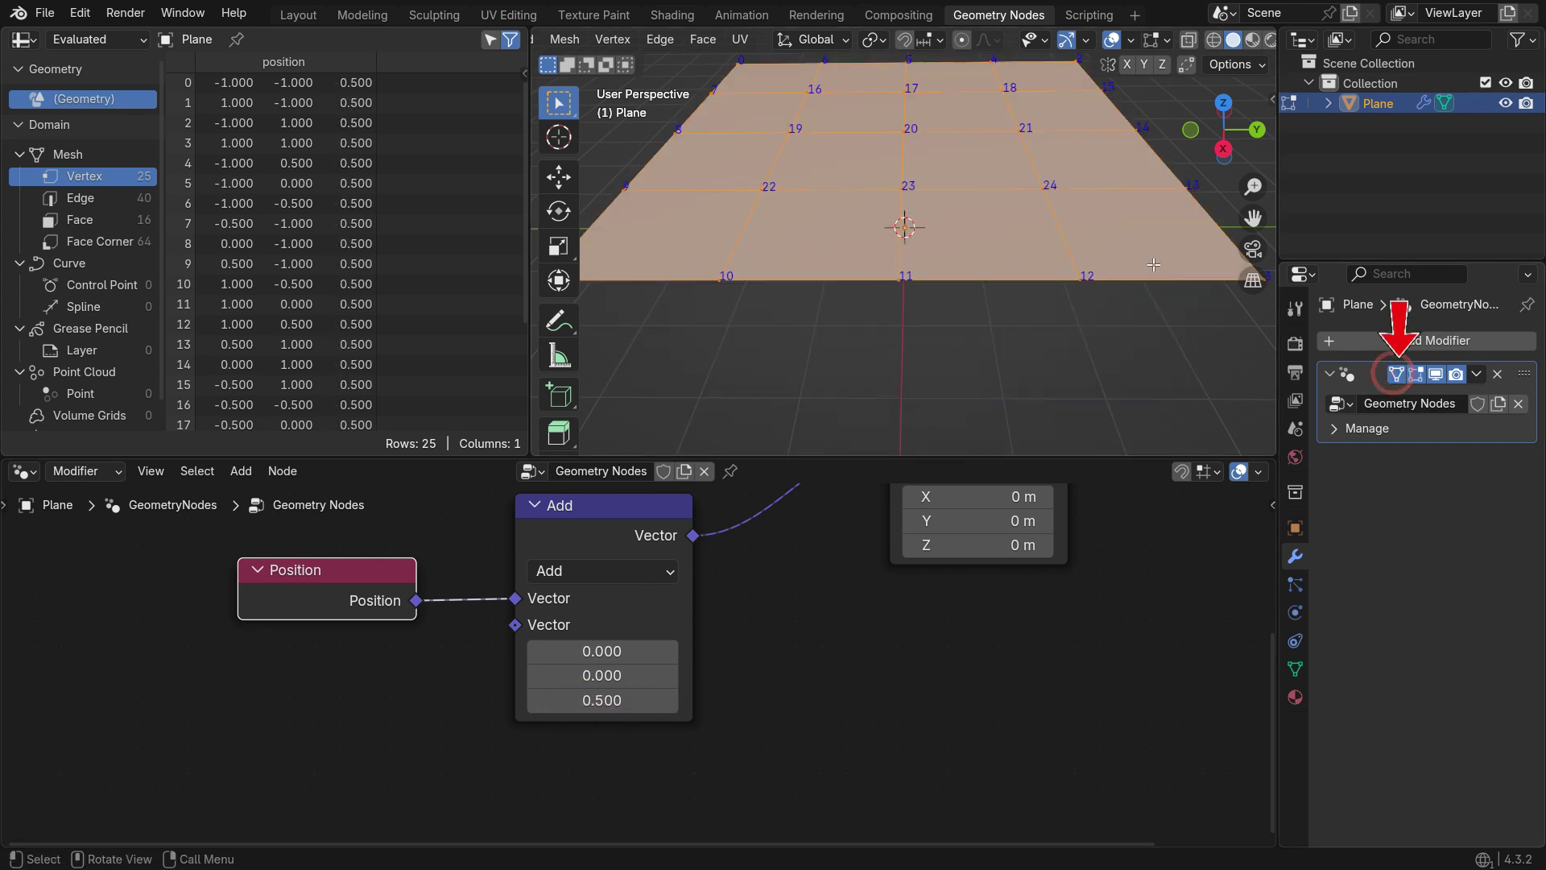
Try -1.3 as the Z value of the Add node's second vector, and reset it to 0.
left_click(602, 700)
type("-1.3")
key("Return")
left_click_drag(572, 702, 624, 703)
left_click(624, 700)
type("0")
key("Return")
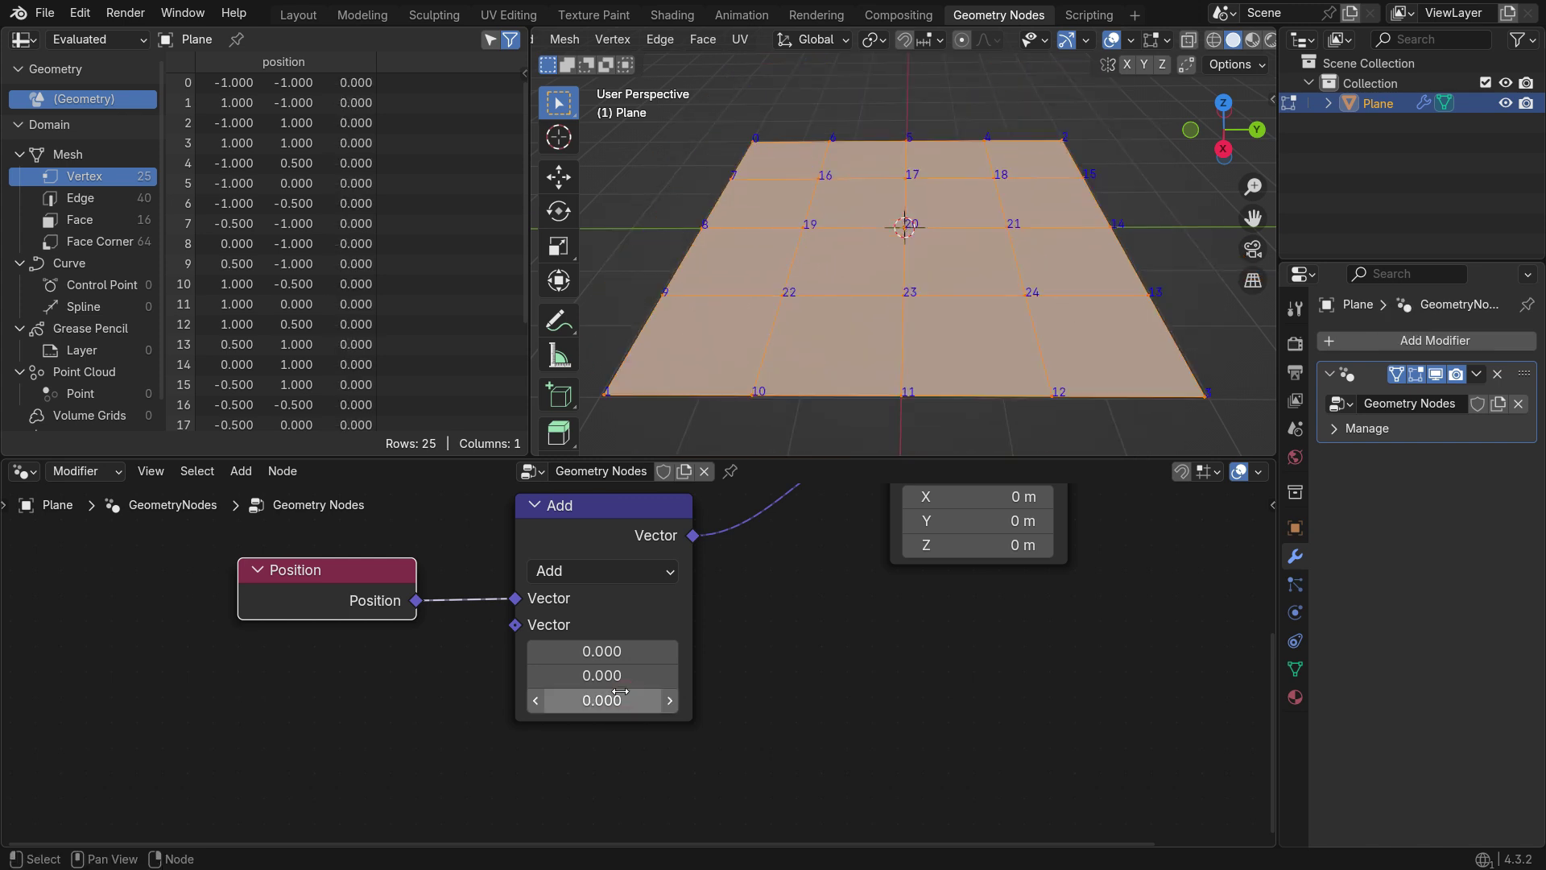
Add a Combine XYZ node below the Position node and connect it to the Add node's second Vector input.
key("shift+a")
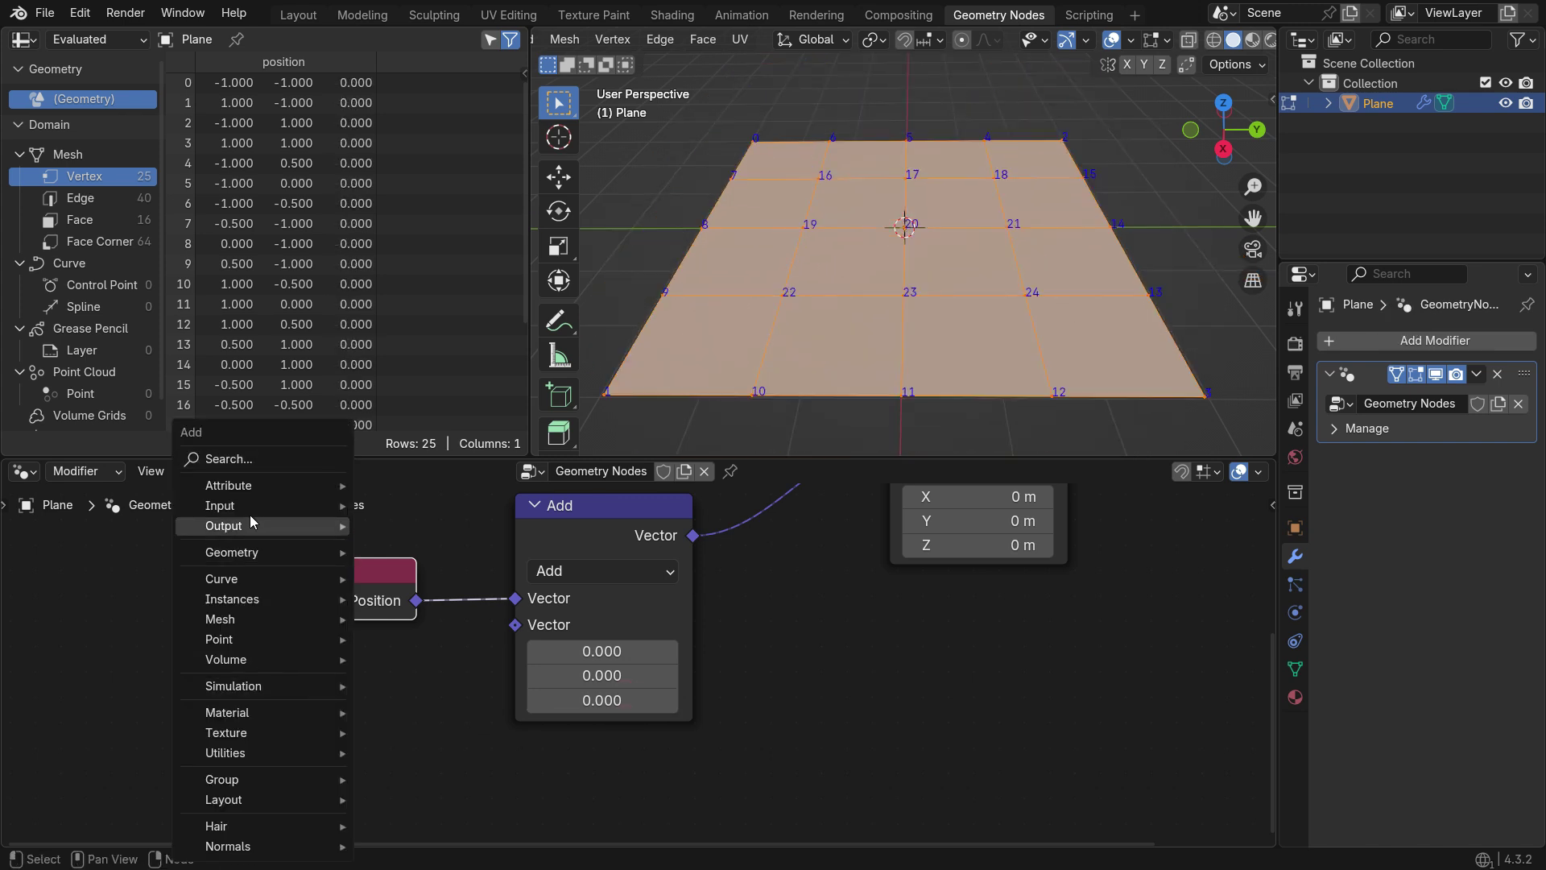
left_click(249, 456)
type("combi")
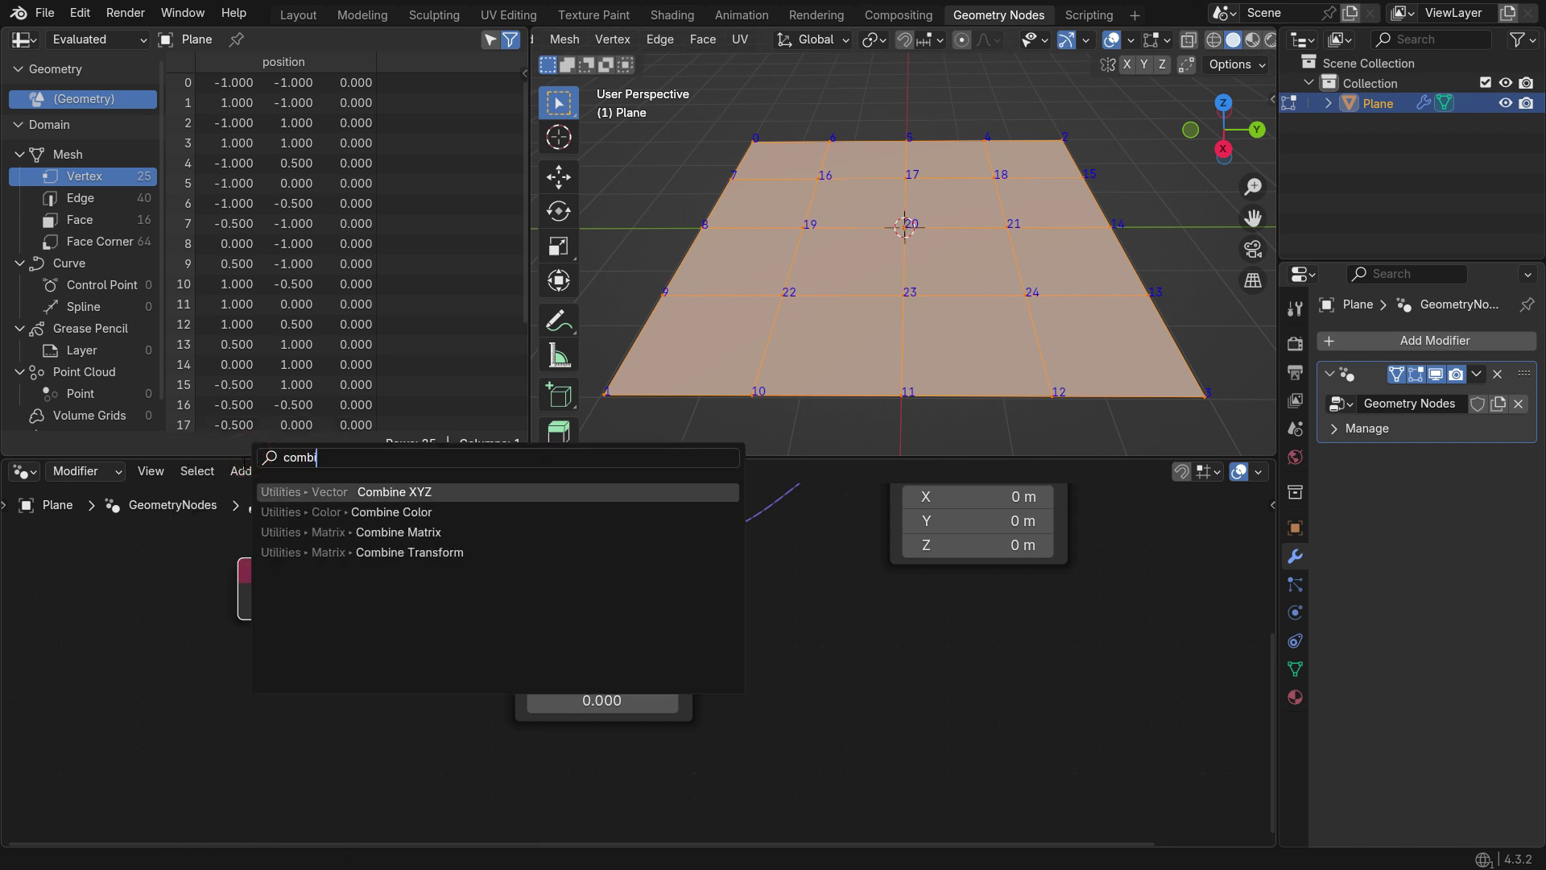
left_click(326, 492)
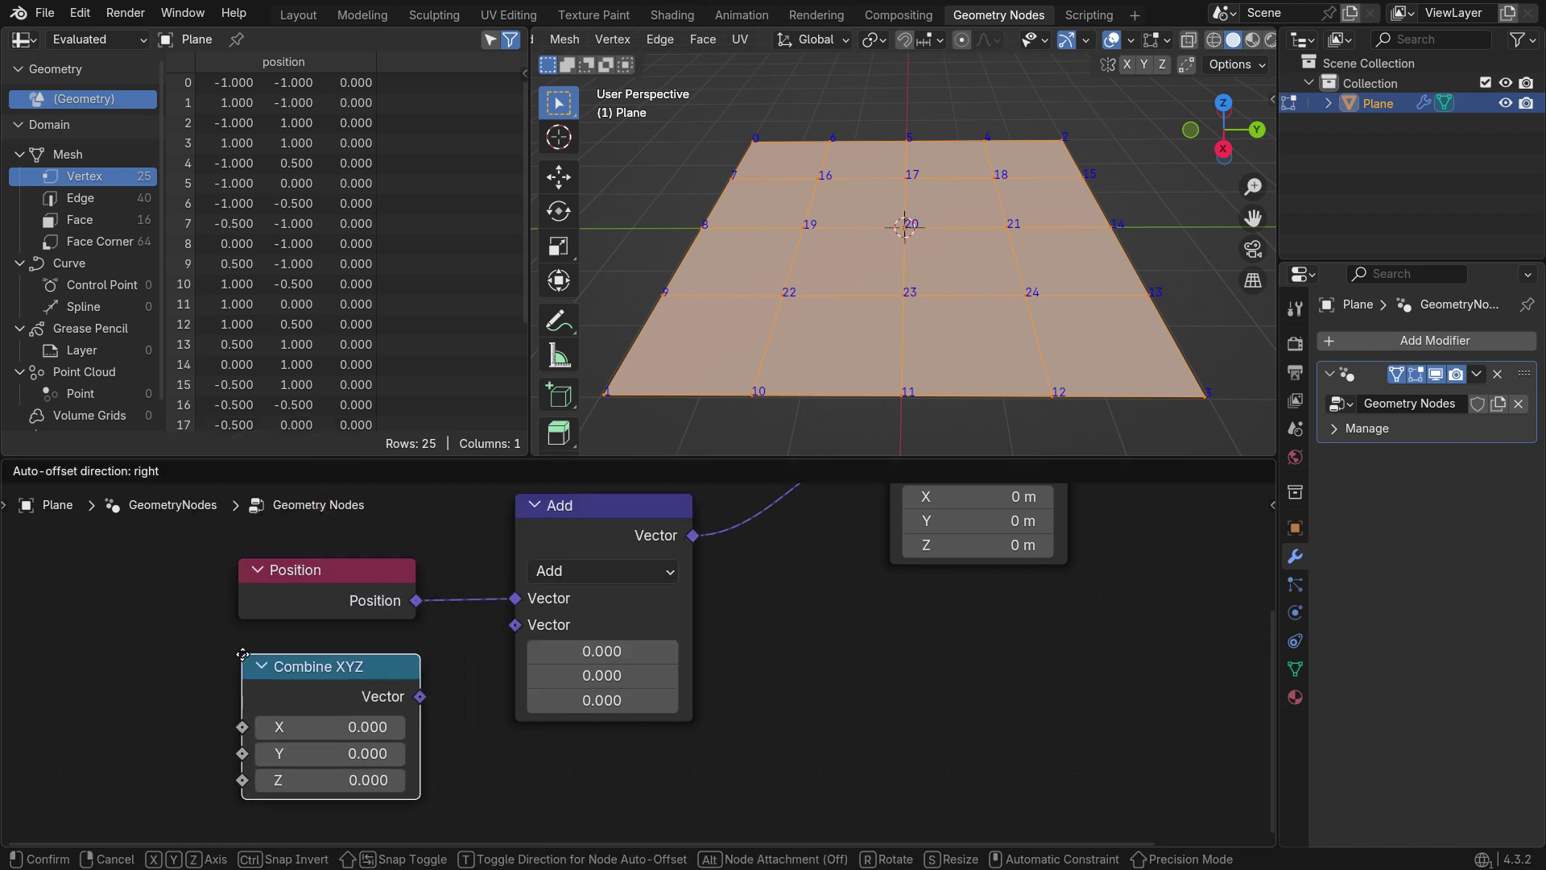
left_click(326, 568)
left_click_drag(419, 696, 515, 635)
Try offsetting the plane with the Combine XYZ values, and reset X, Y and Z to 0.
left_click_drag(328, 780, 210, 753)
left_click_drag(321, 729, 336, 779)
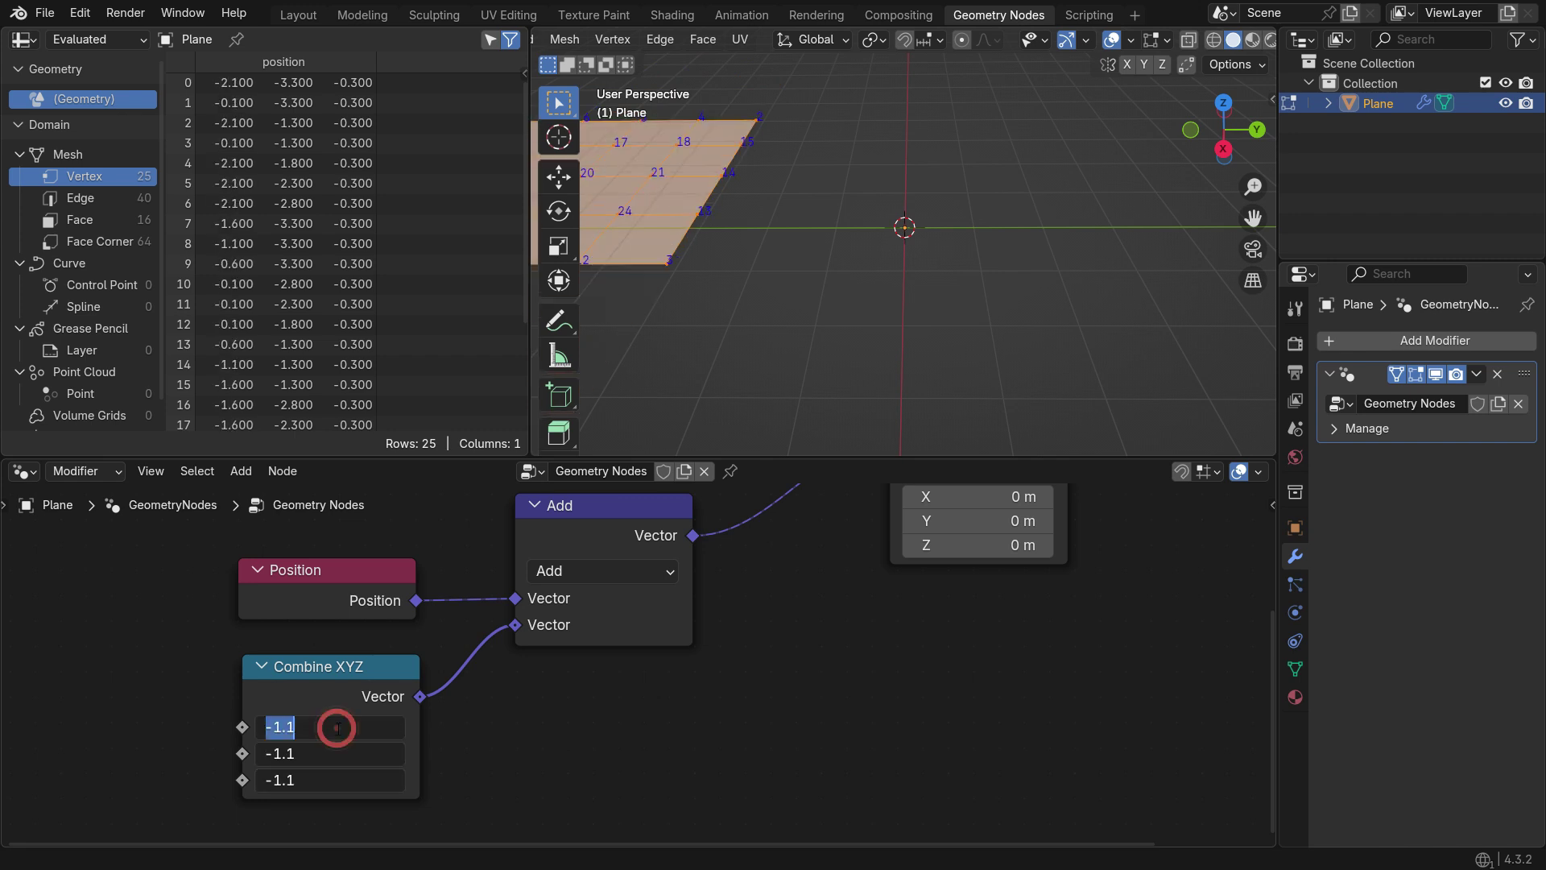
type("0")
key("Return")
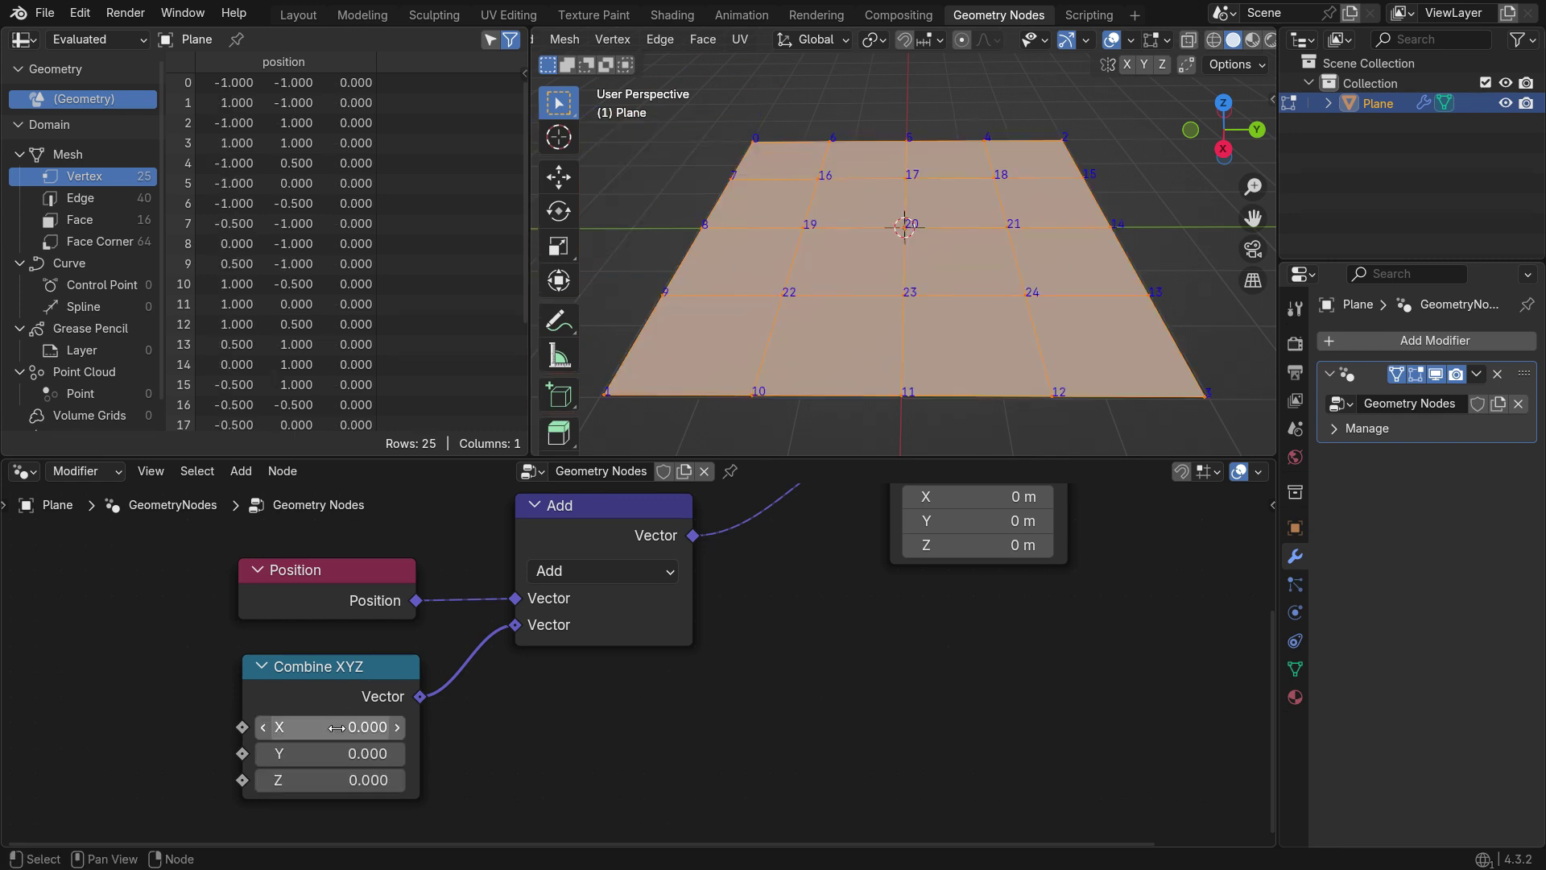
Add an Integer Compare node set to Equal that feeds the Selection input of the Set Position node.
middle_click_drag(786, 578, 676, 805)
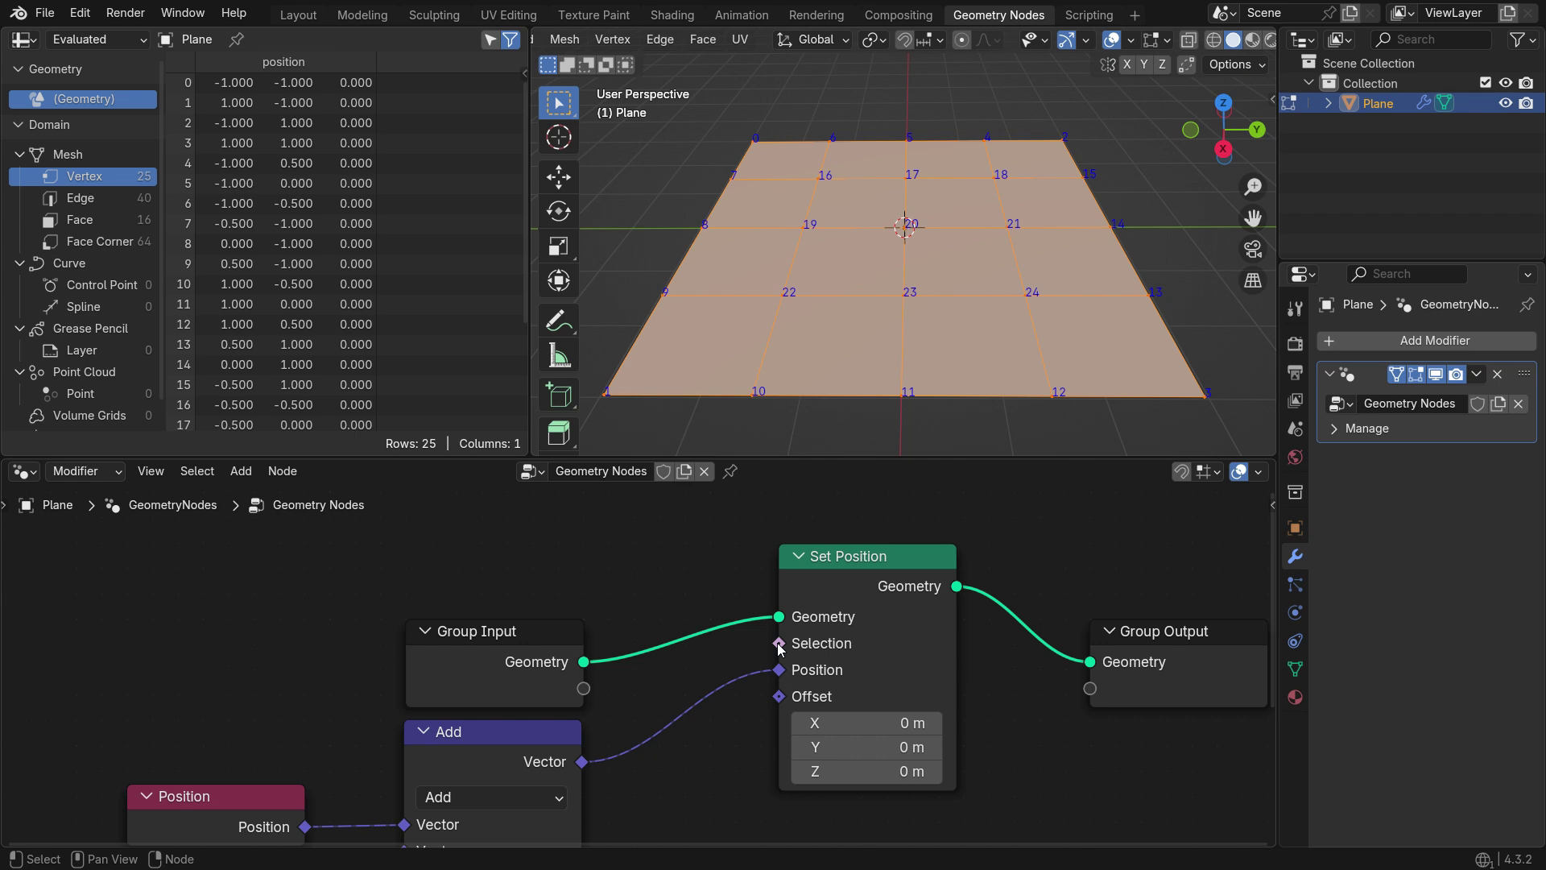
left_click_drag(778, 643, 551, 550)
type("compare")
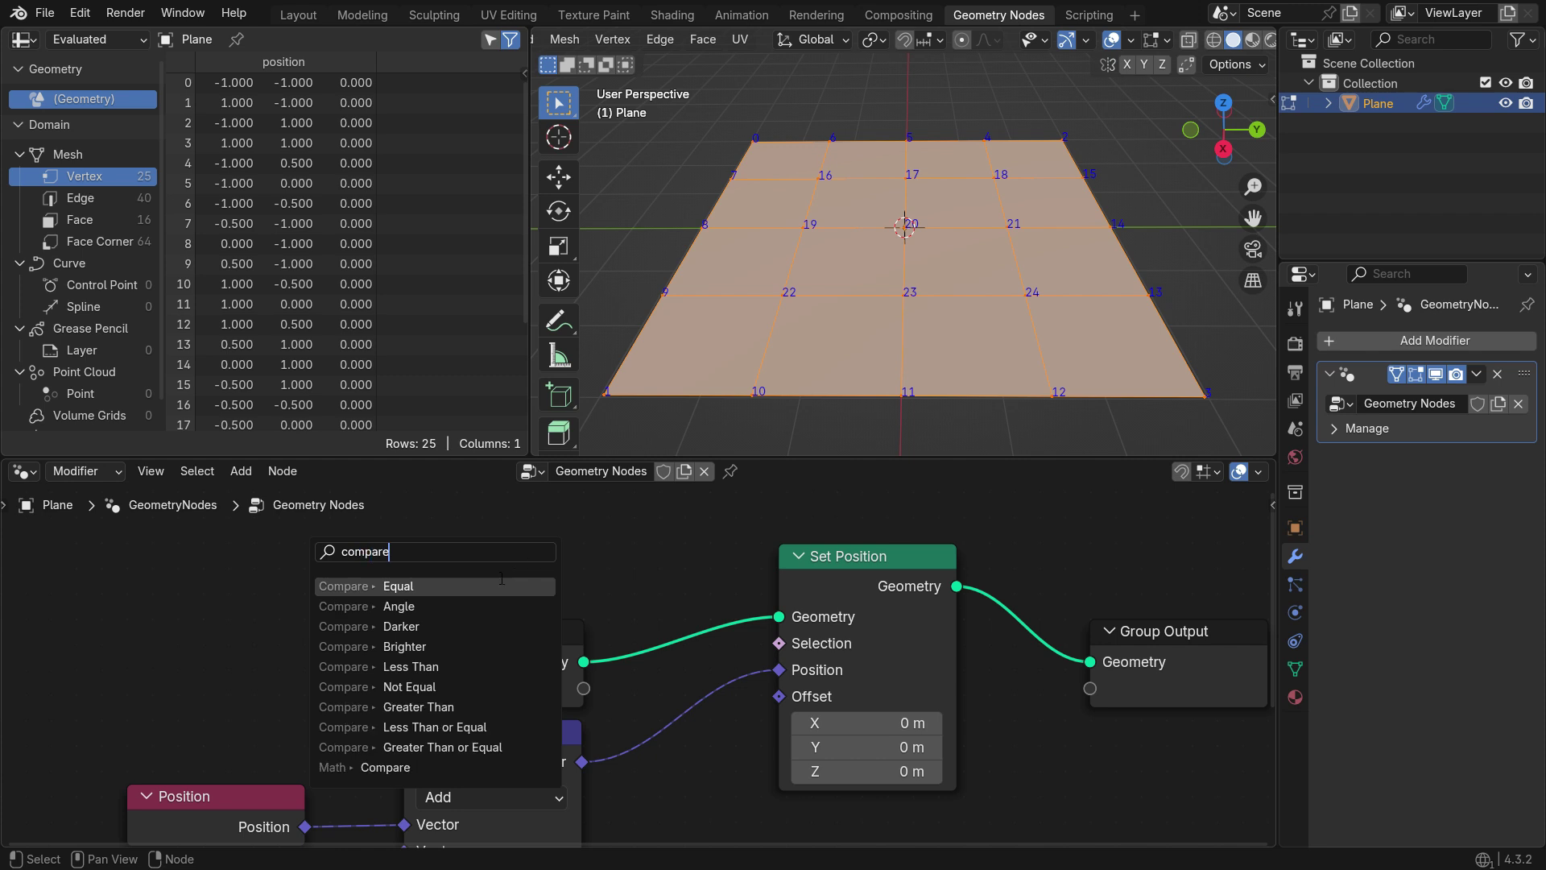
left_click(502, 586)
left_click(530, 579)
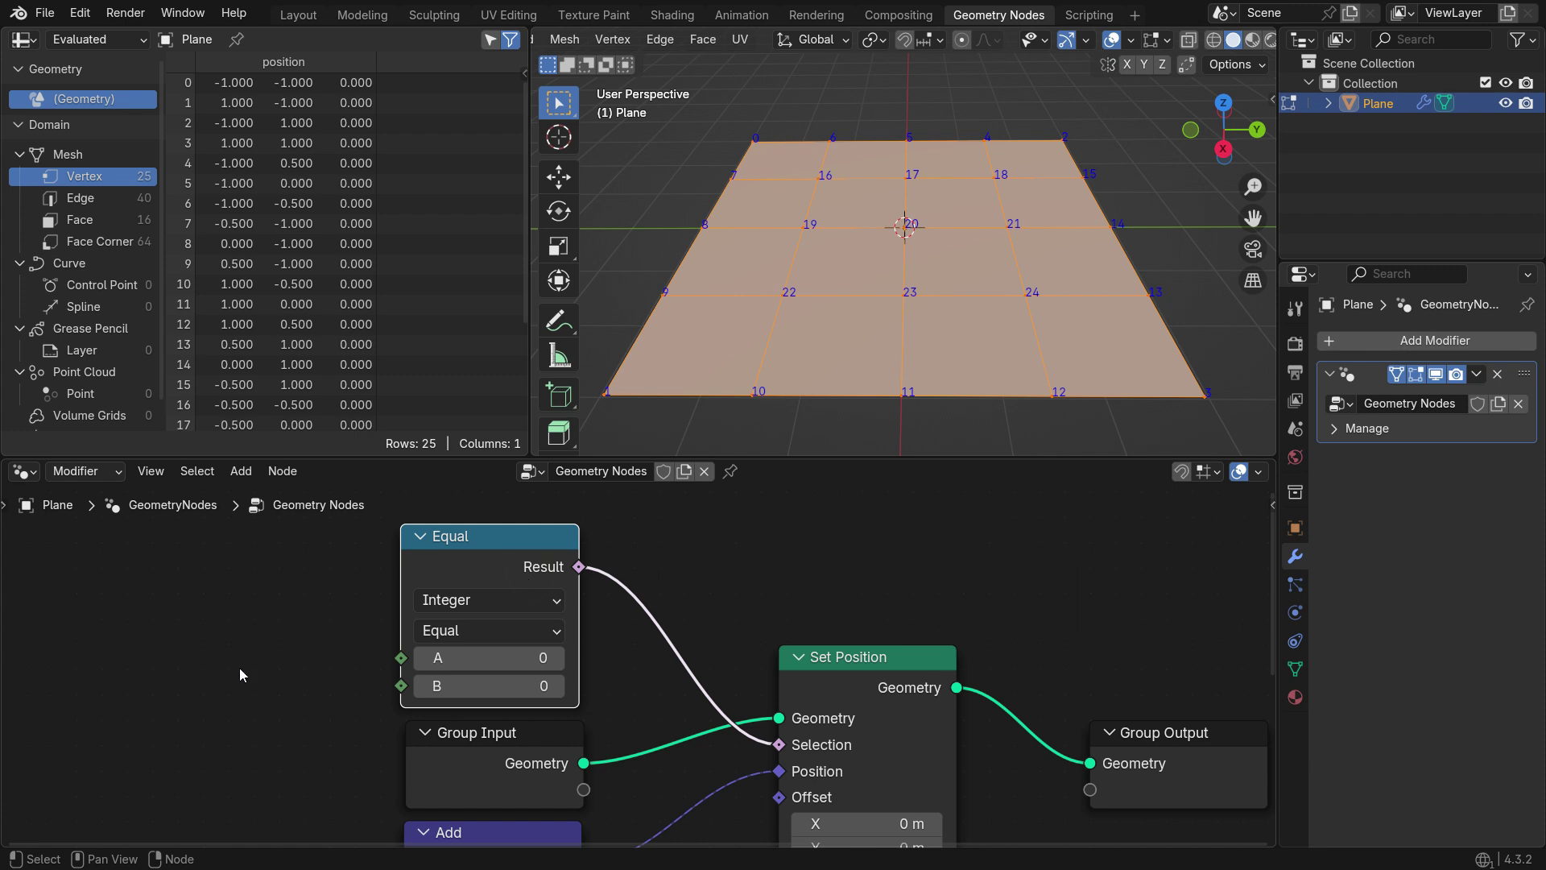
Add an Index node beside the inputs of the Equal node.
key("shift+a")
left_click(191, 465)
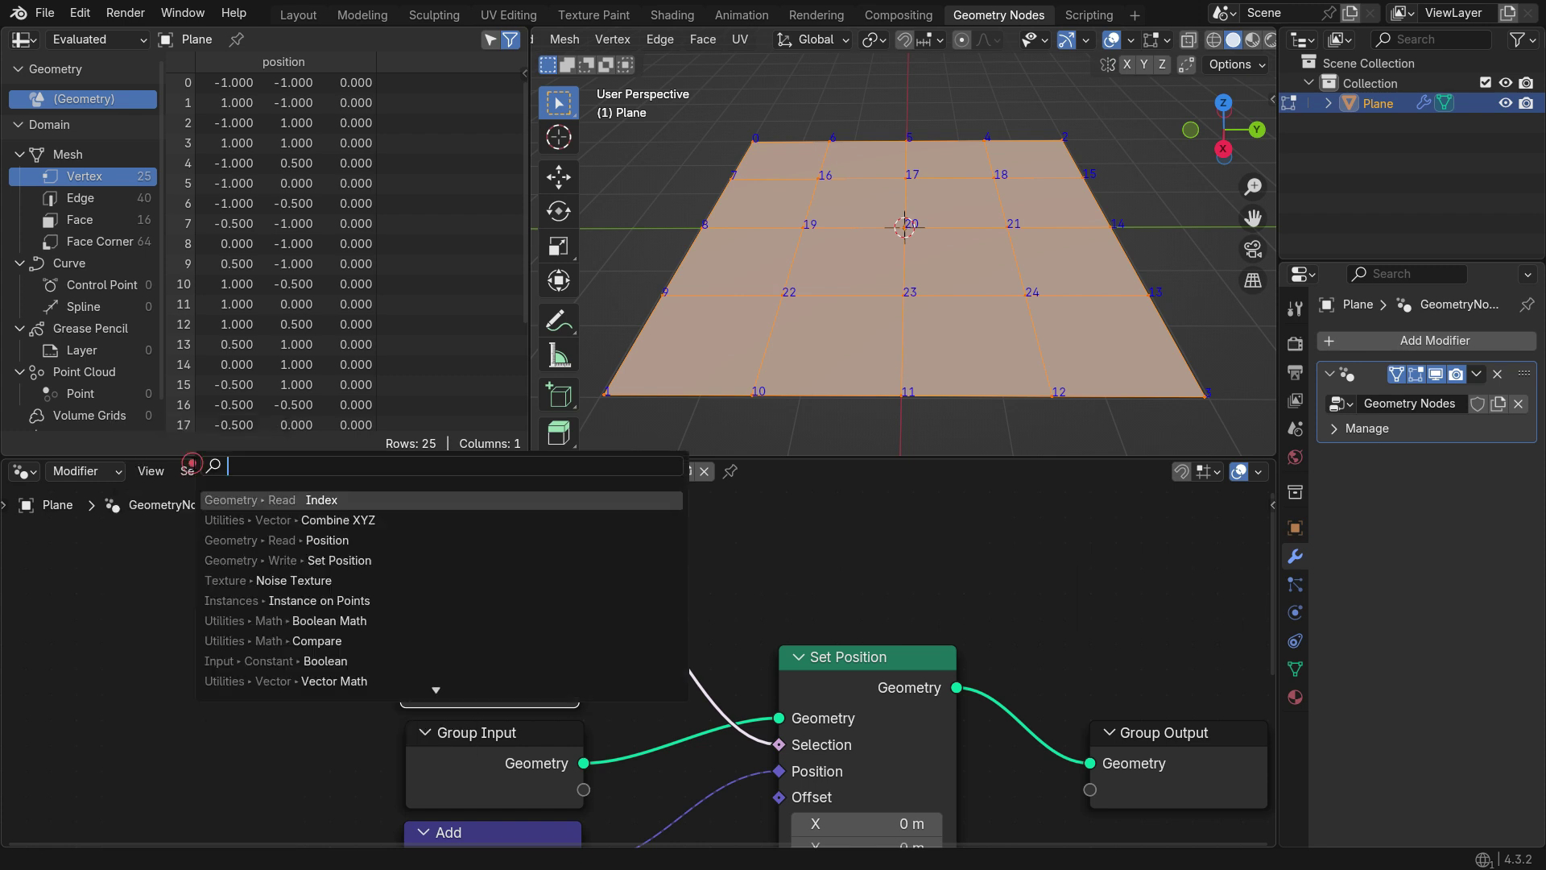
type("index")
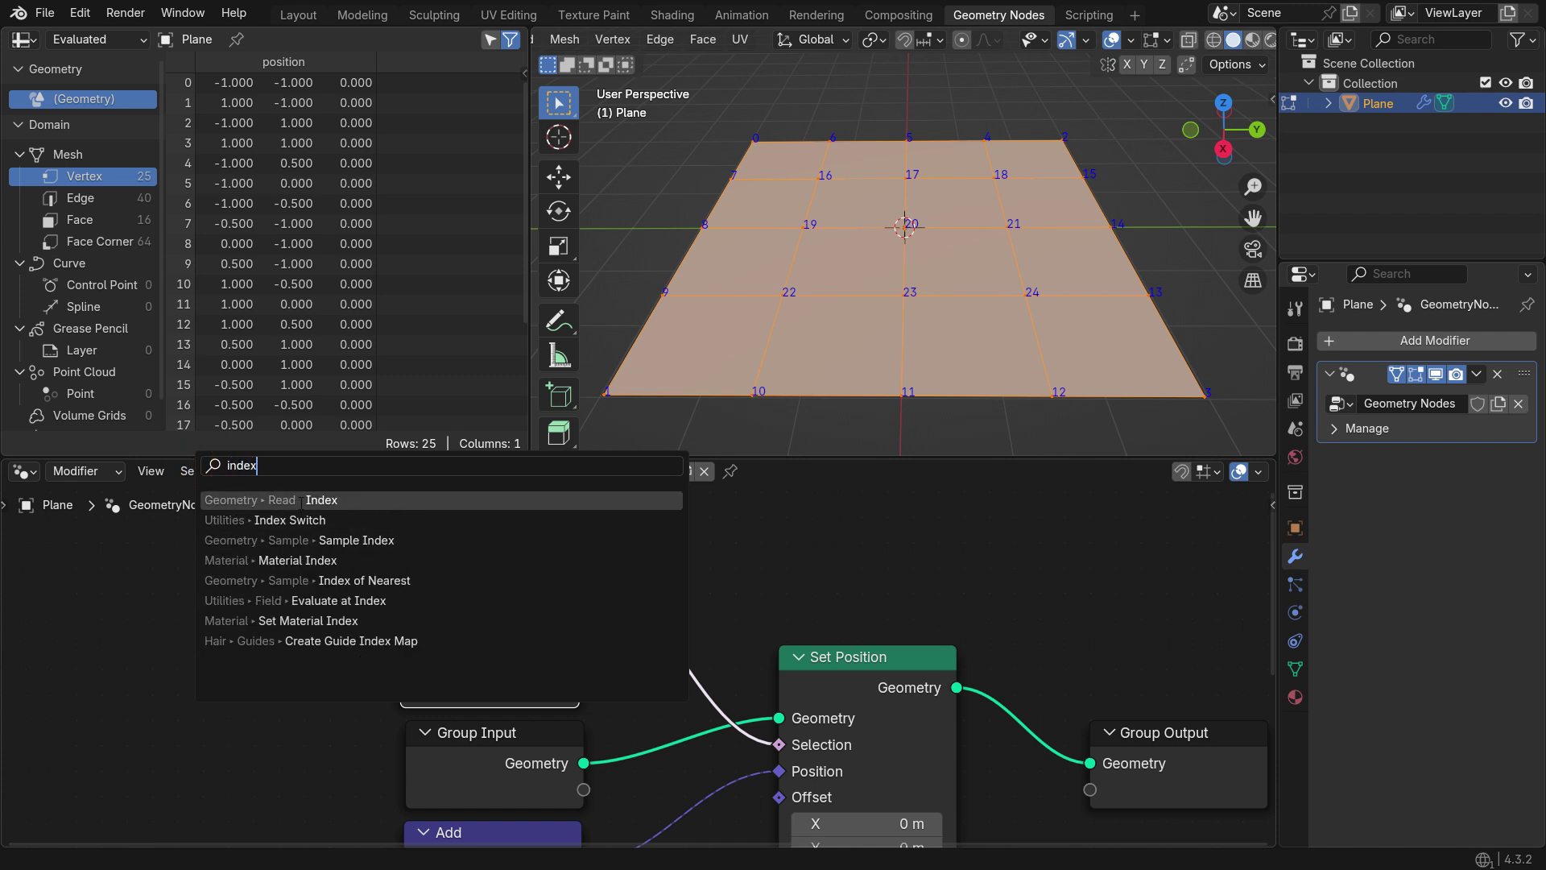
left_click(300, 500)
left_click(133, 634)
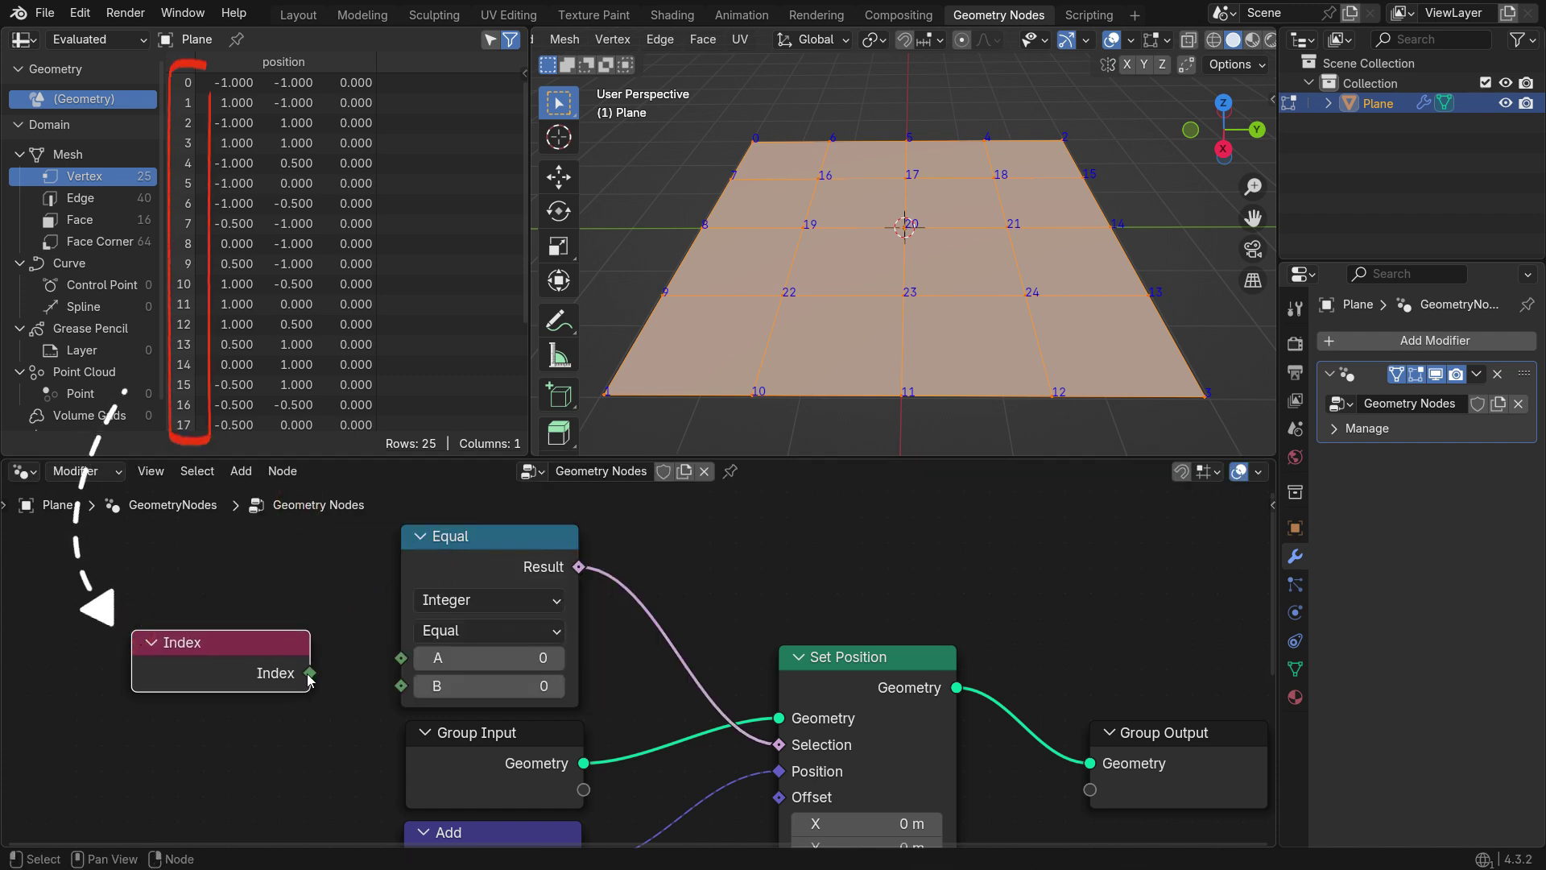
Connect the Index node's output to input A of the Equal node and set its B value to 1.
left_click_drag(310, 673, 401, 658)
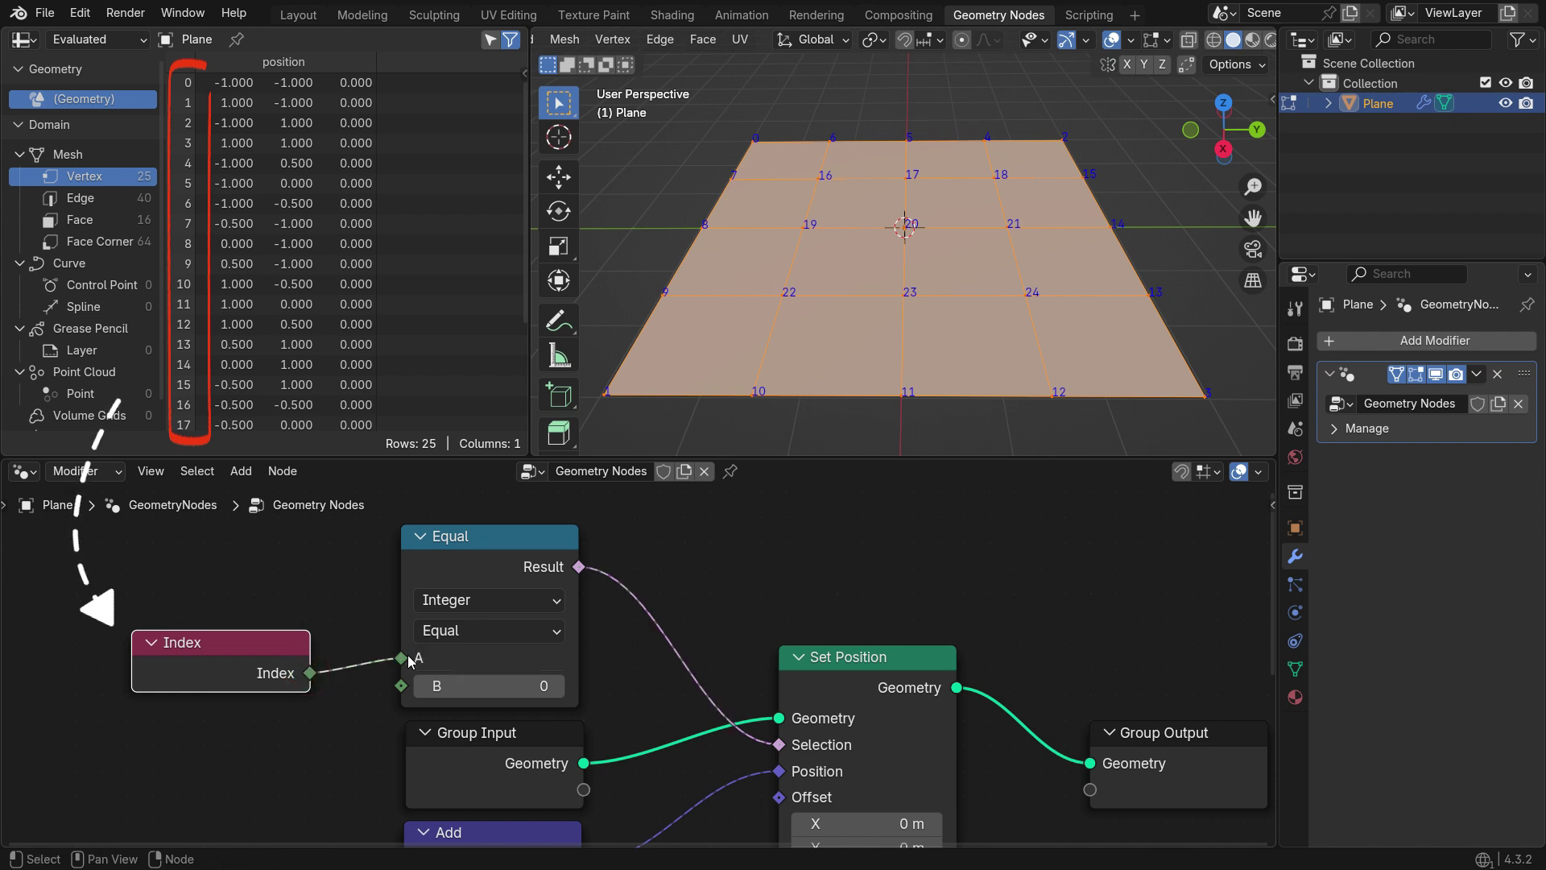
left_click(556, 690)
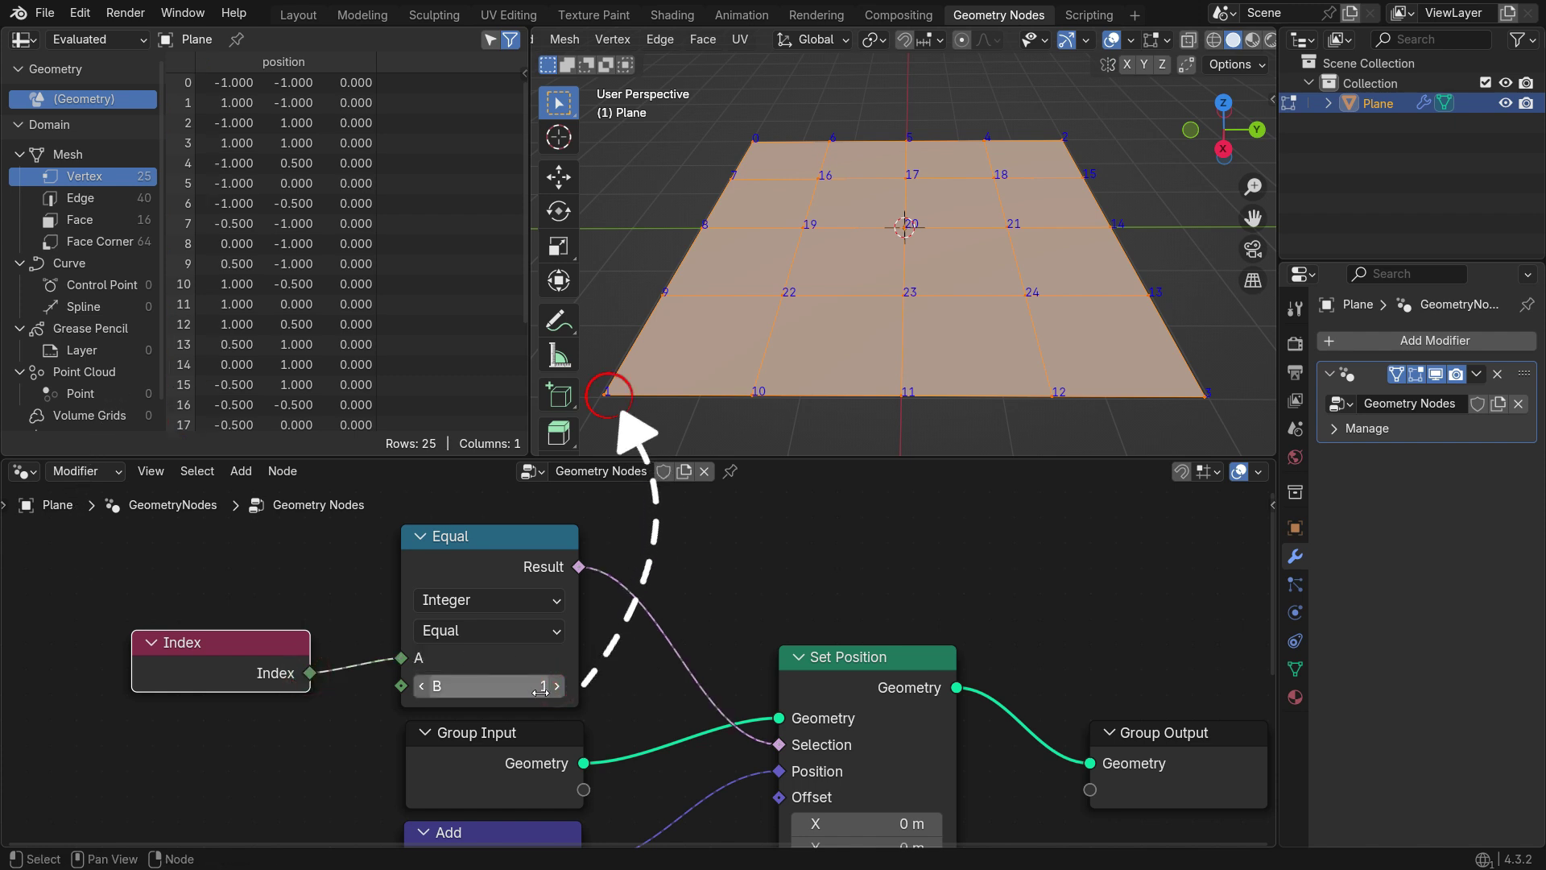
Try offsetting vertex 1 along each axis with the Combine XYZ values, and reset X, Y and Z to 0.
scroll(545, 763, "down", 2)
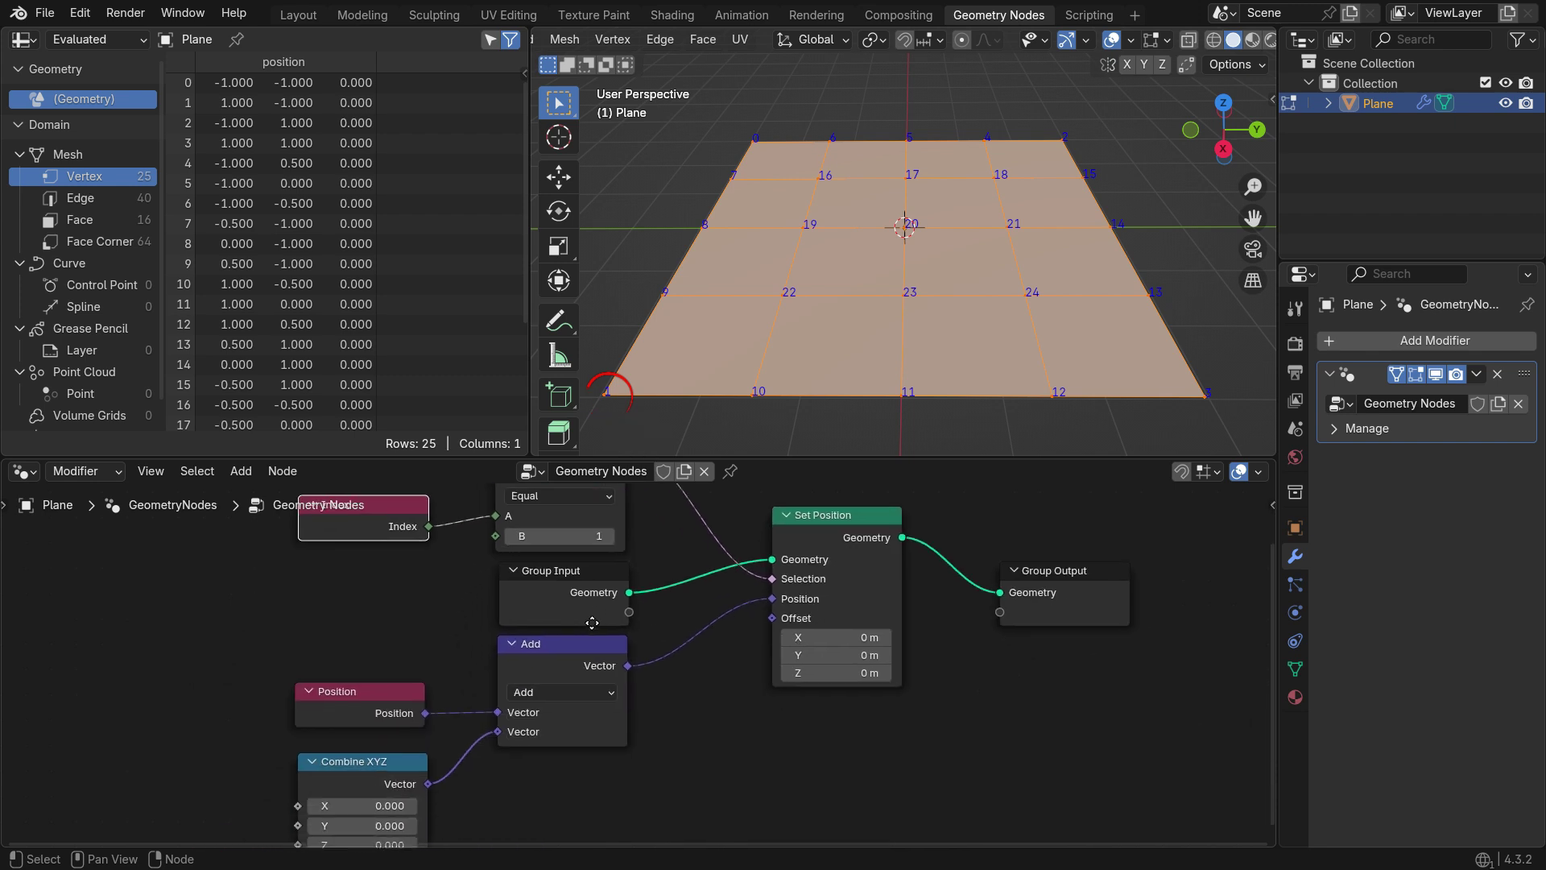
middle_click_drag(595, 611, 624, 573)
scroll(348, 794, "up", 3)
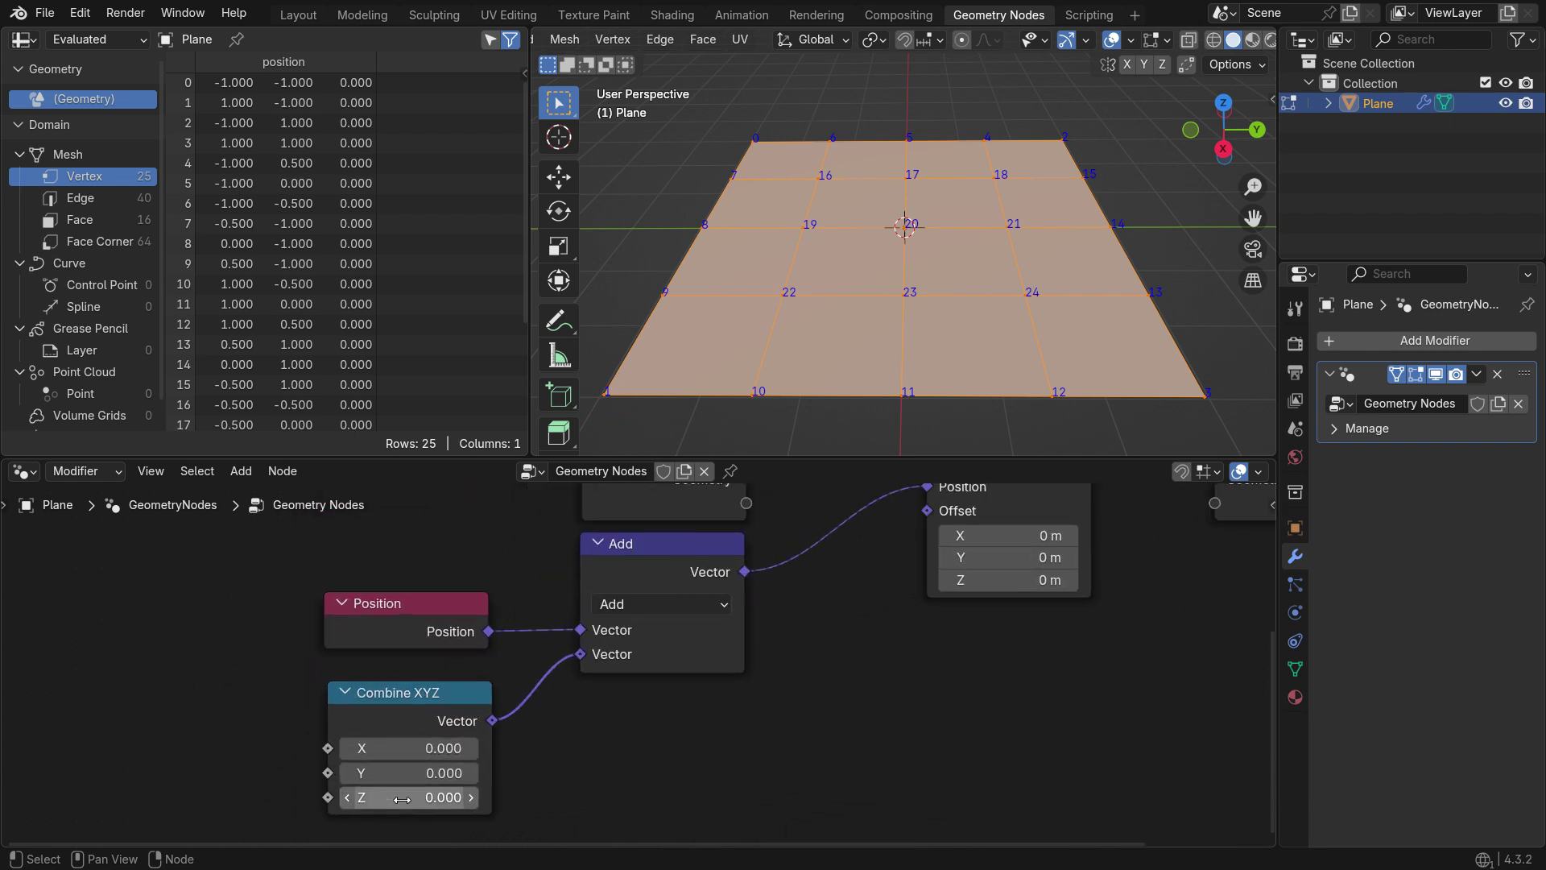
left_click_drag(402, 800, 450, 799)
scroll(692, 355, "down", 2)
middle_click_drag(692, 354, 659, 357)
left_click_drag(419, 797, 440, 771)
key("BackSpace")
scroll(759, 348, "up", 2)
middle_click_drag(758, 348, 802, 349)
left_click_drag(431, 776, 482, 748)
scroll(695, 448, "down", 2)
key("Return")
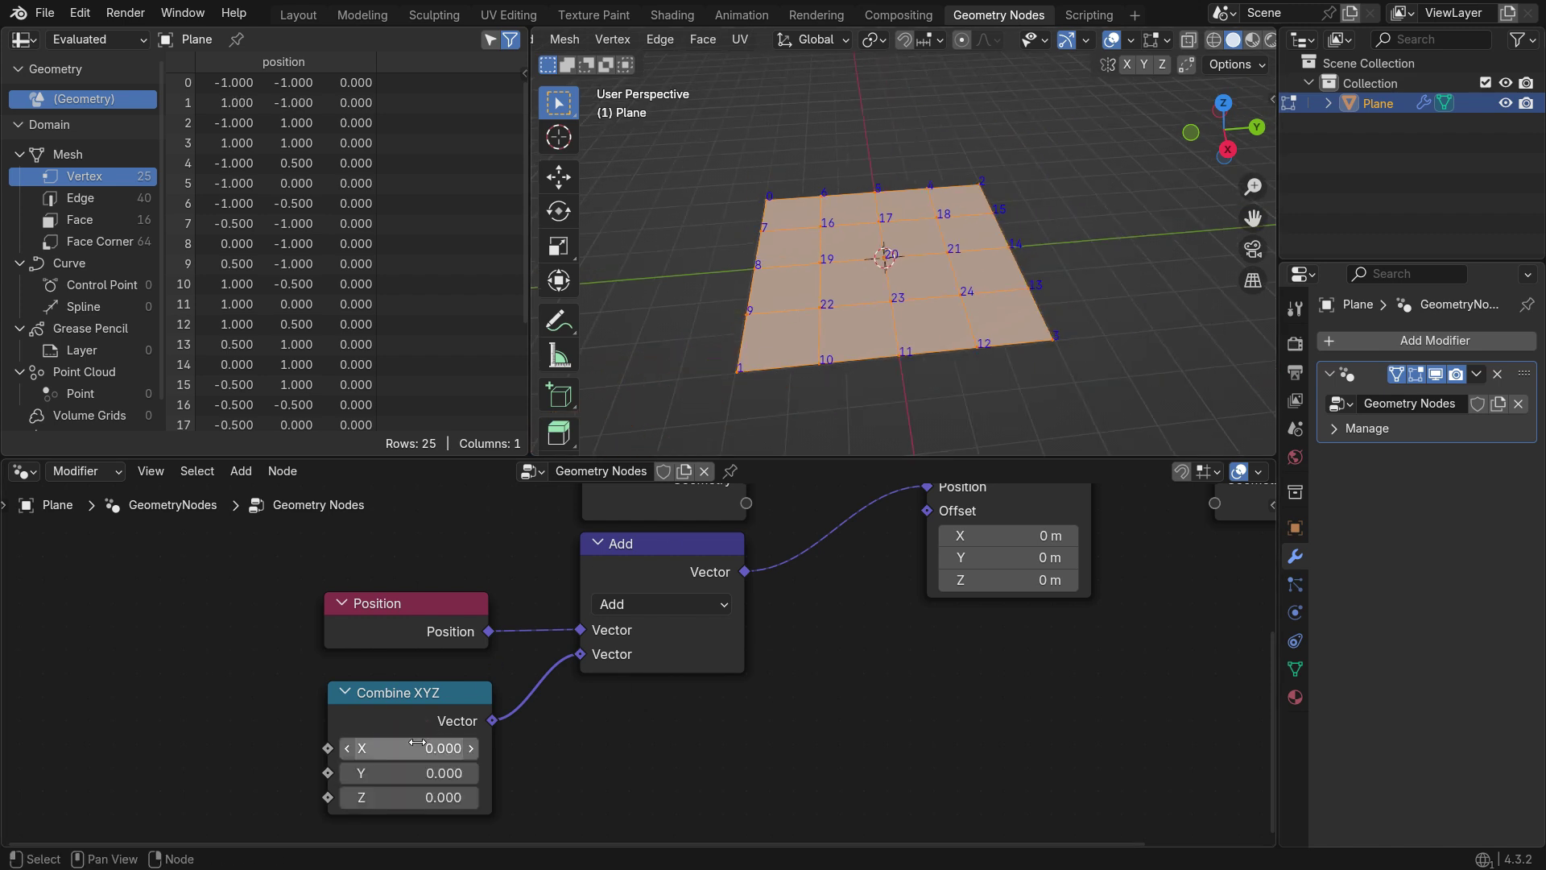
Set the B value of the Equal node to 20.
scroll(524, 723, "down", 2)
middle_click_drag(651, 642, 685, 669)
scroll(688, 666, "up", 3)
left_click(693, 635)
key("Return")
Raise the selected centre vertex by setting the Combine XYZ node's Z value to 1.
scroll(619, 576, "down", 2)
middle_click_drag(661, 718, 675, 583)
scroll(516, 765, "up", 1)
left_click_drag(513, 795, 554, 796)
middle_click_drag(884, 200, 965, 156)
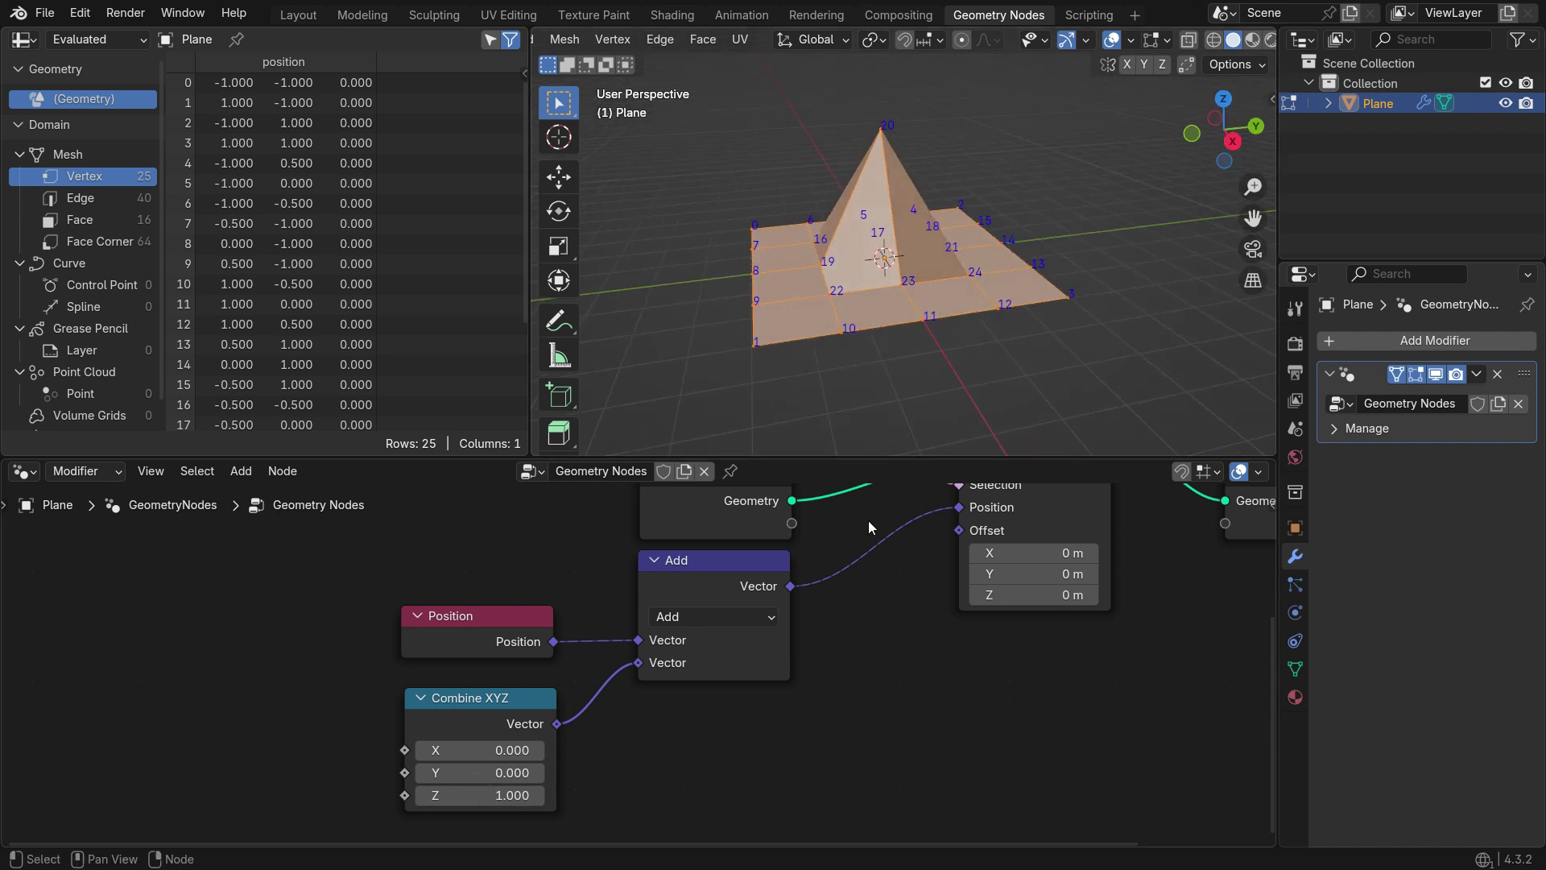
Duplicate the Equal node, arrange the copy below the original, and connect the Index output to the copy's input A.
middle_click_drag(864, 523, 916, 781)
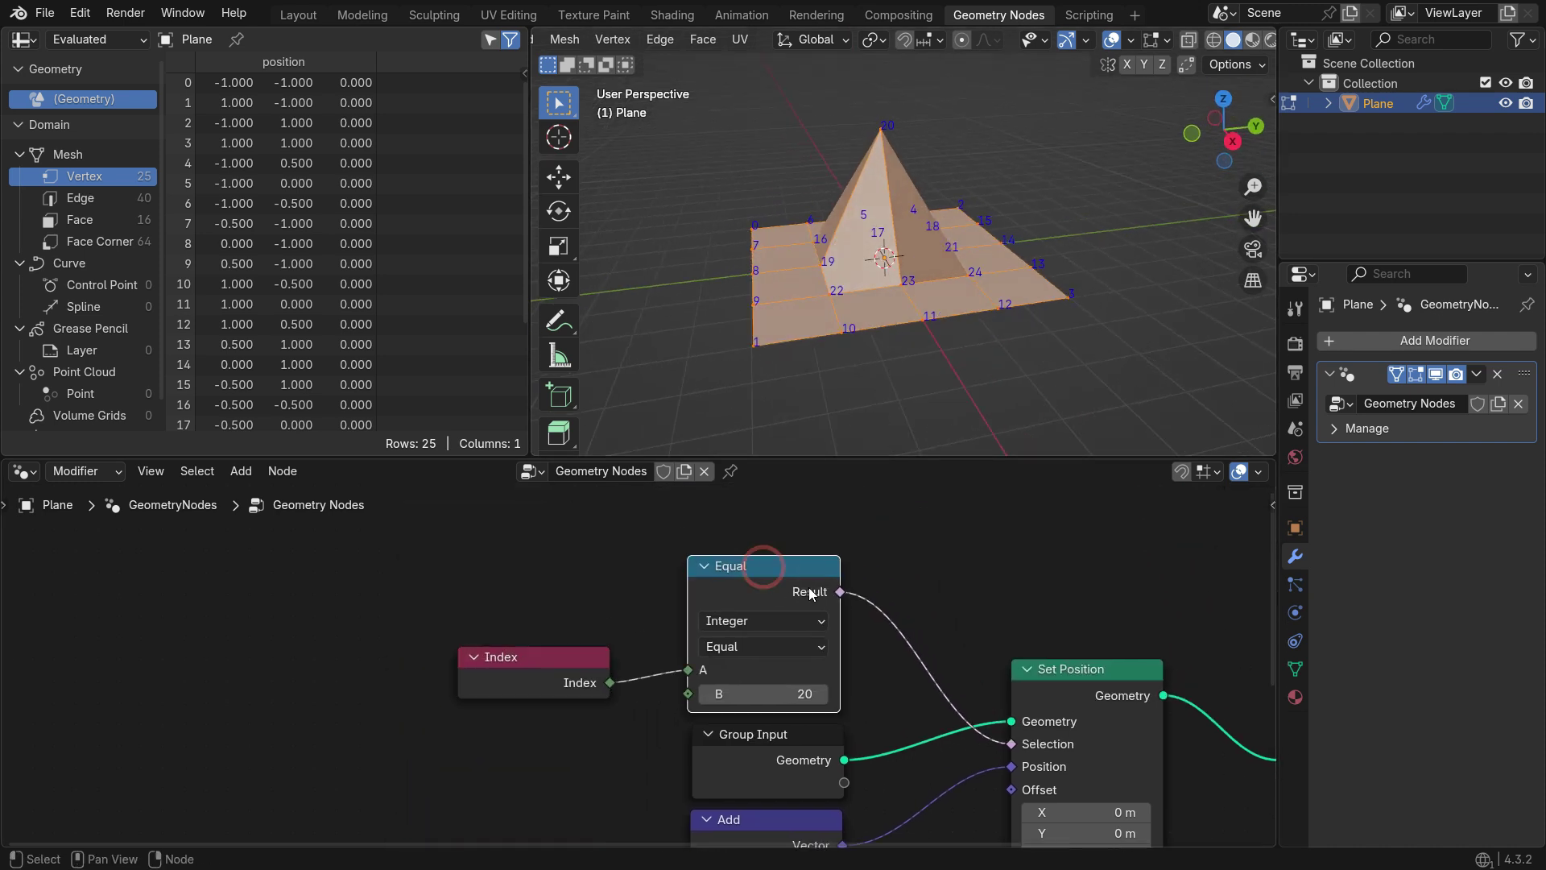
key("shift+d")
left_click(588, 754)
left_click_drag(755, 568, 759, 511)
scroll(710, 598, "down", 7)
left_click_drag(623, 795, 755, 673)
scroll(727, 731, "up", 7)
scroll(722, 727, "up", 1)
left_click_drag(665, 726, 671, 719)
left_click_drag(780, 607, 769, 676)
scroll(756, 642, "down", 4)
middle_click_drag(780, 601, 700, 696)
Insert a Boolean Math node set to Or between the upper Equal node and the Set Position node's Selection input.
key("shift+a")
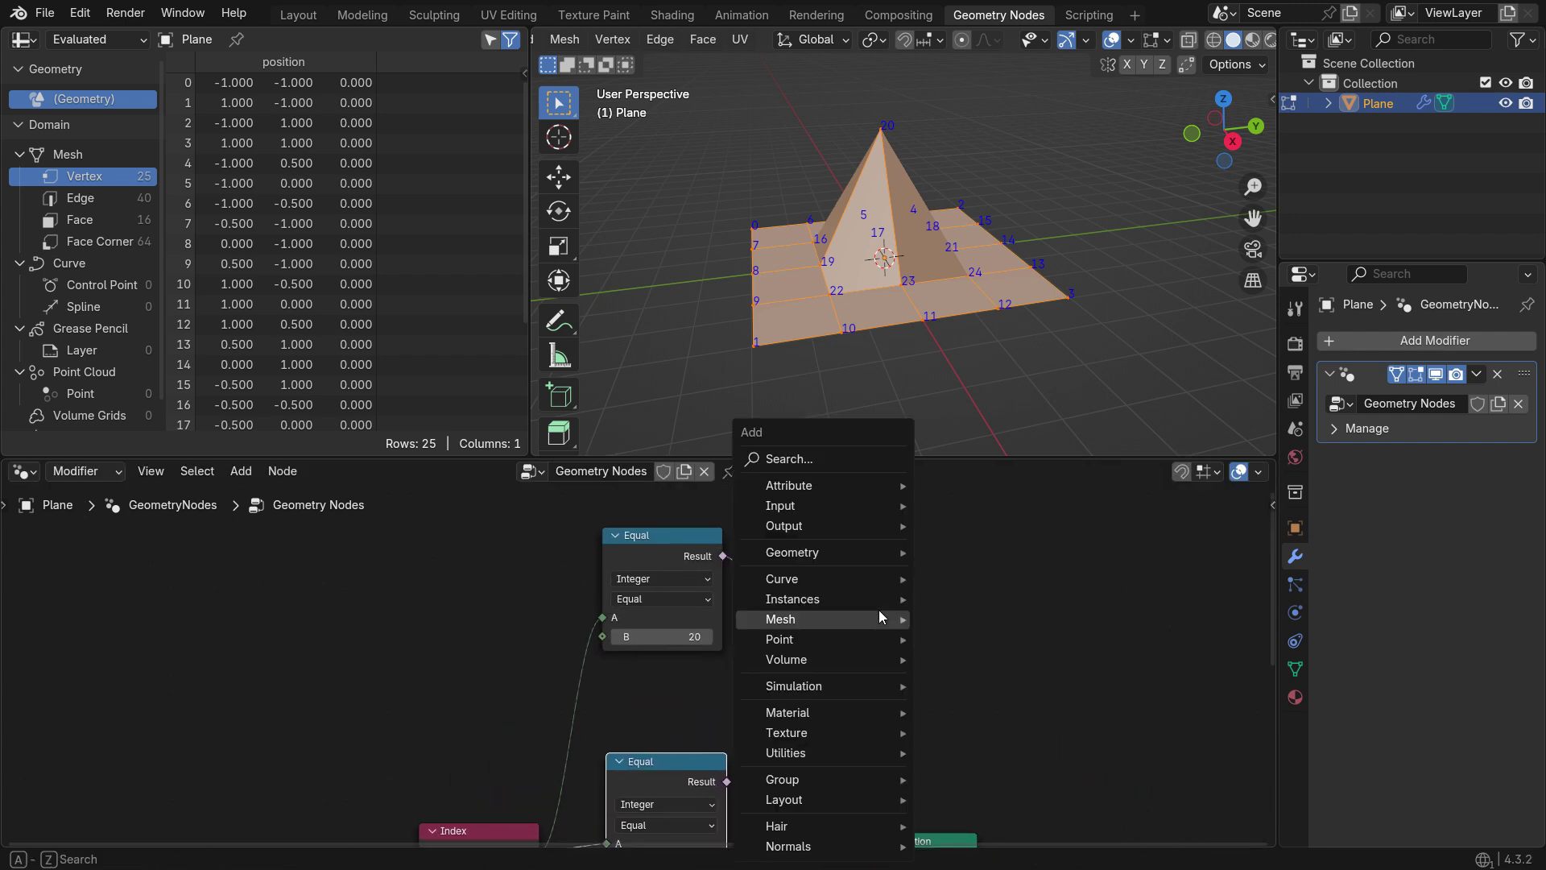
left_click(815, 456)
type("bool")
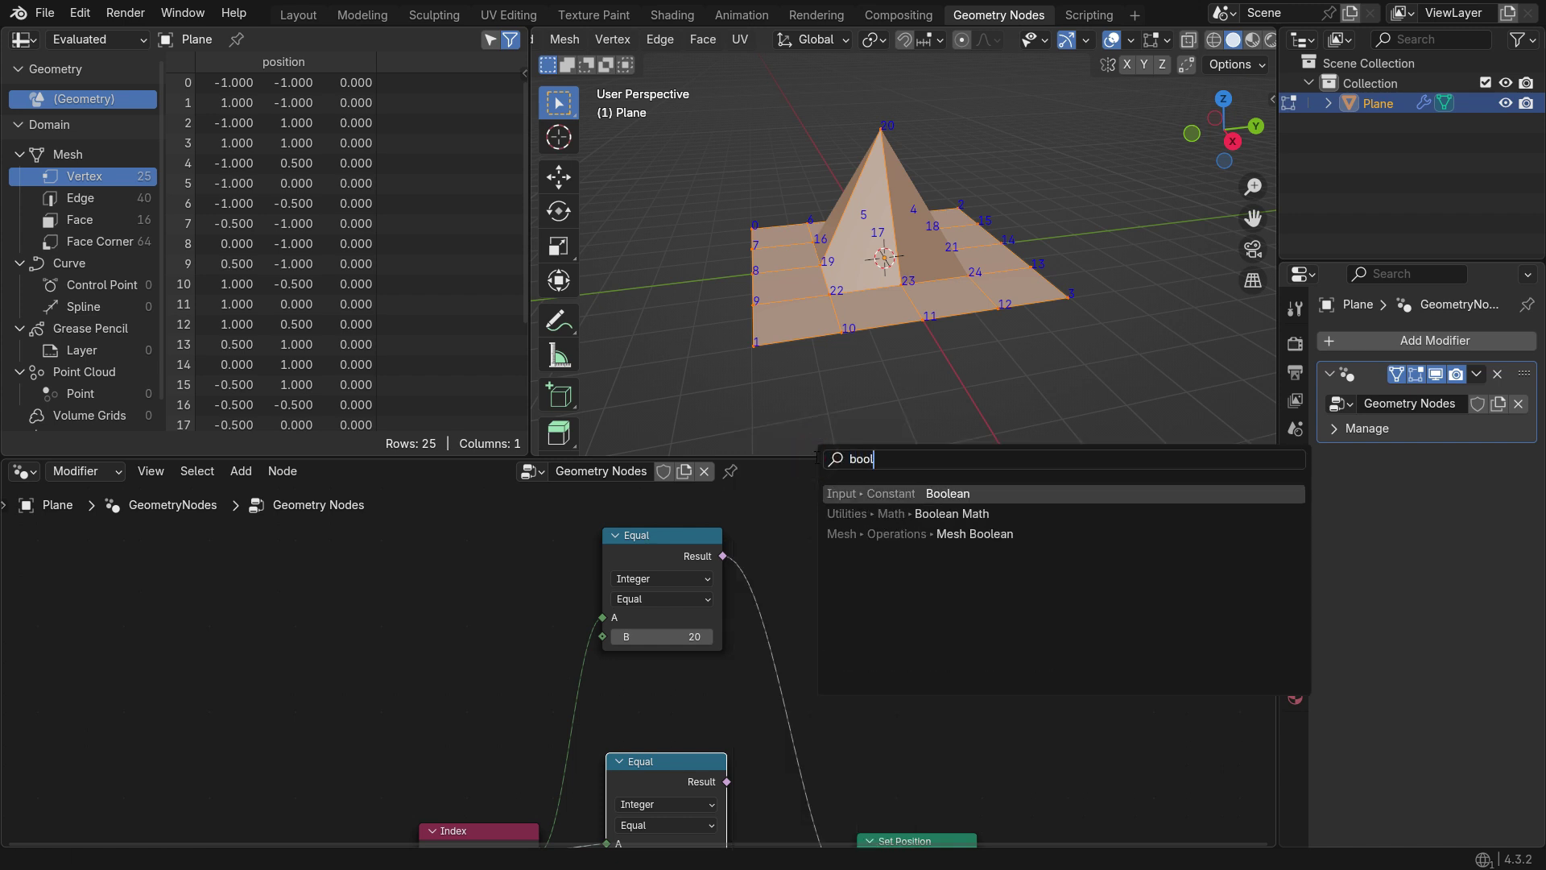
left_click(838, 513)
left_click(767, 656)
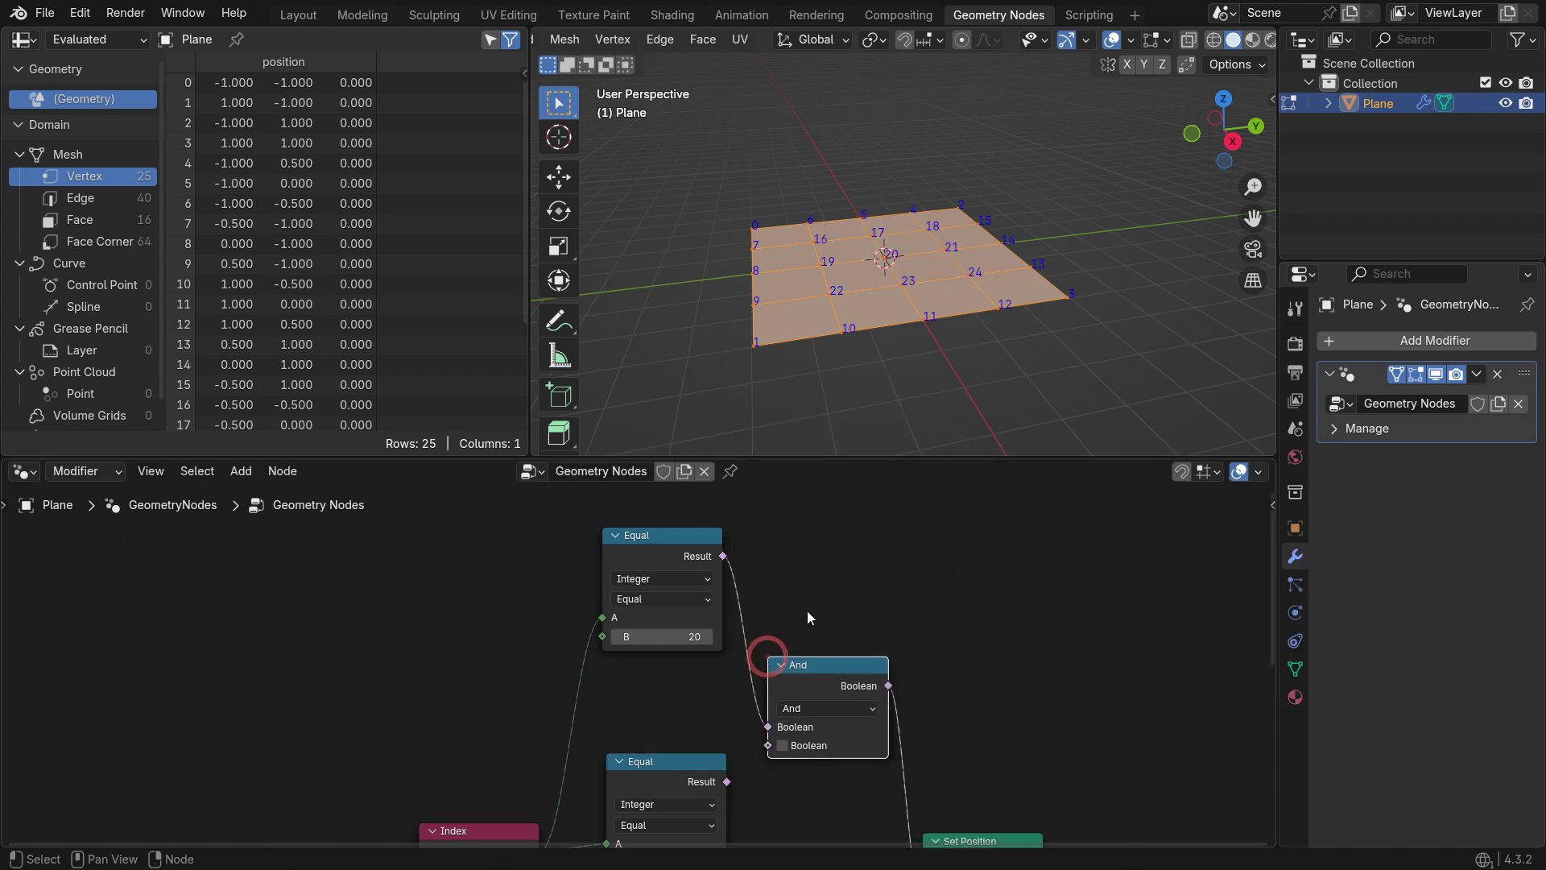
scroll(815, 712, "up", 2)
left_click(824, 706)
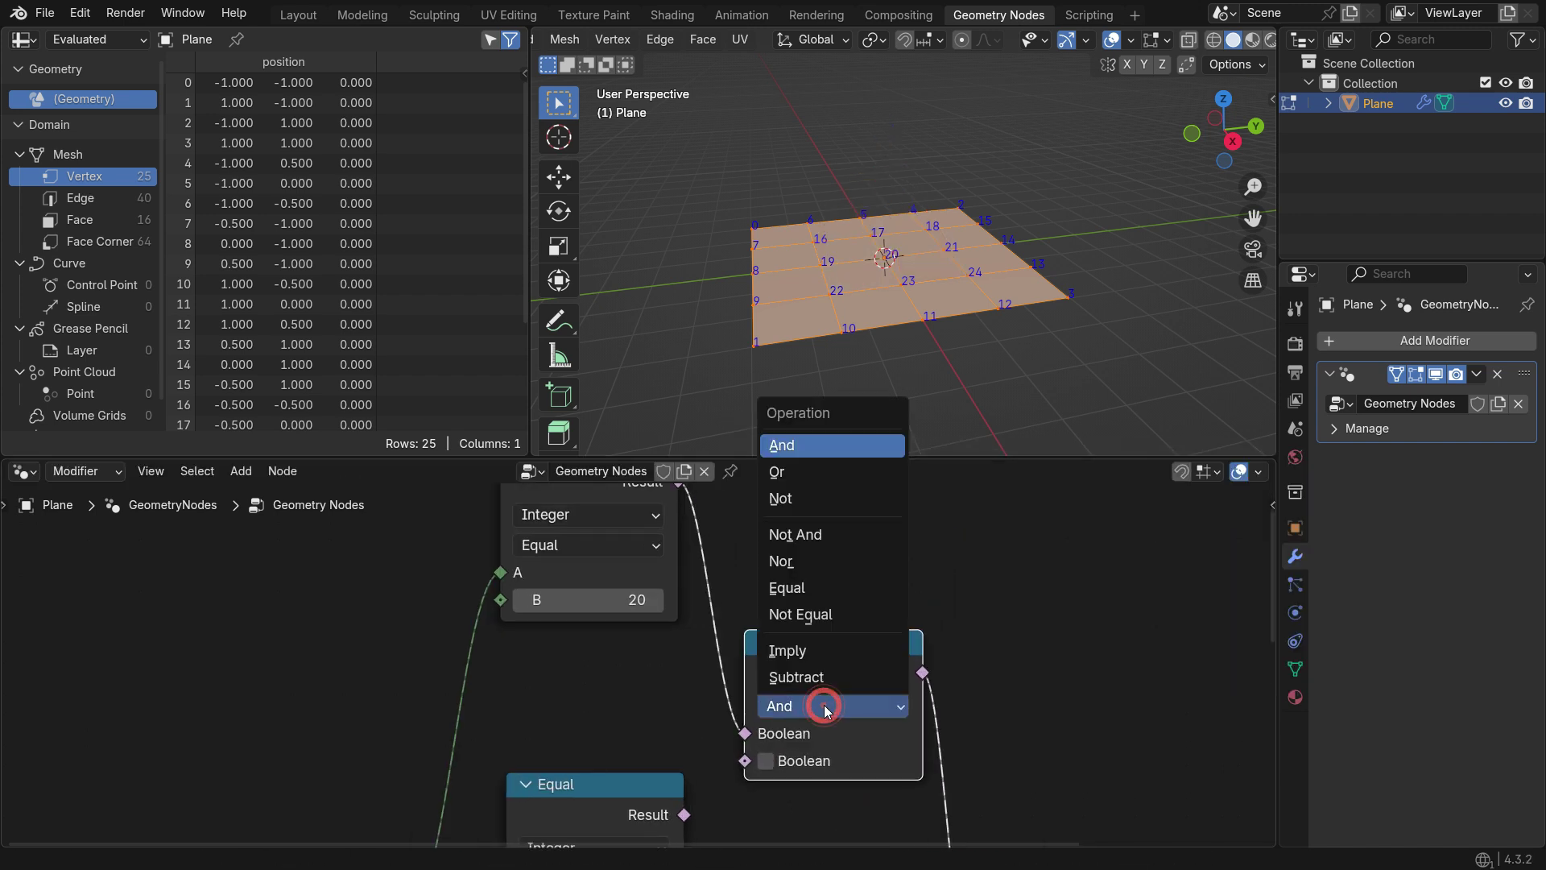
left_click(809, 471)
Connect the lower Equal node's Result to the second Boolean input of the Or node, and set its B value to 17.
scroll(779, 559, "down", 1)
middle_click_drag(773, 628, 795, 562)
left_click_drag(717, 730, 758, 691)
middle_click_drag(752, 741, 820, 641)
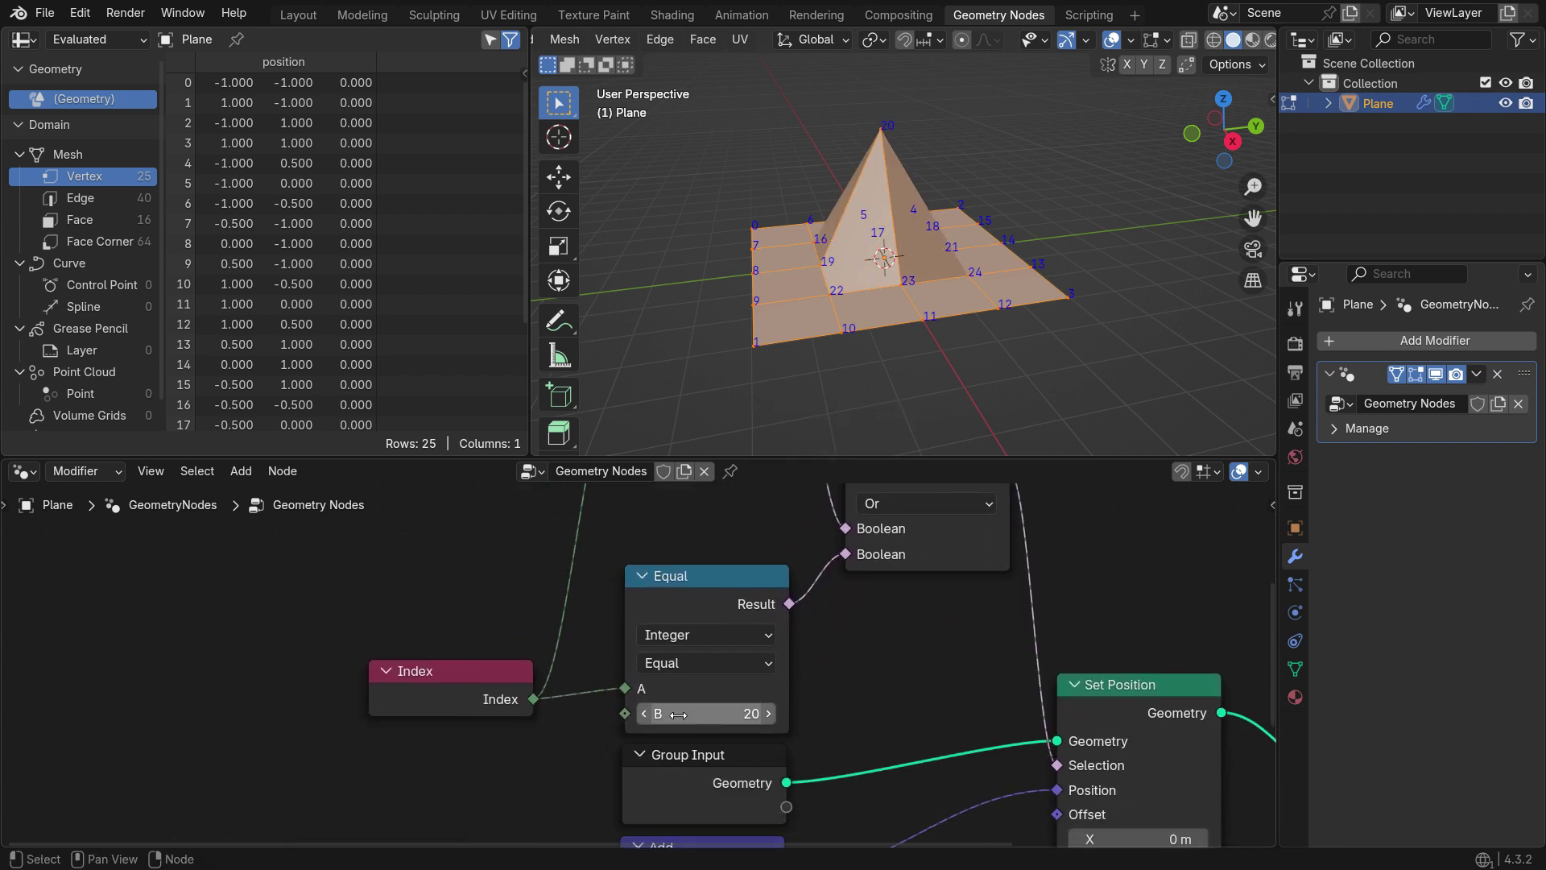
key("Return")
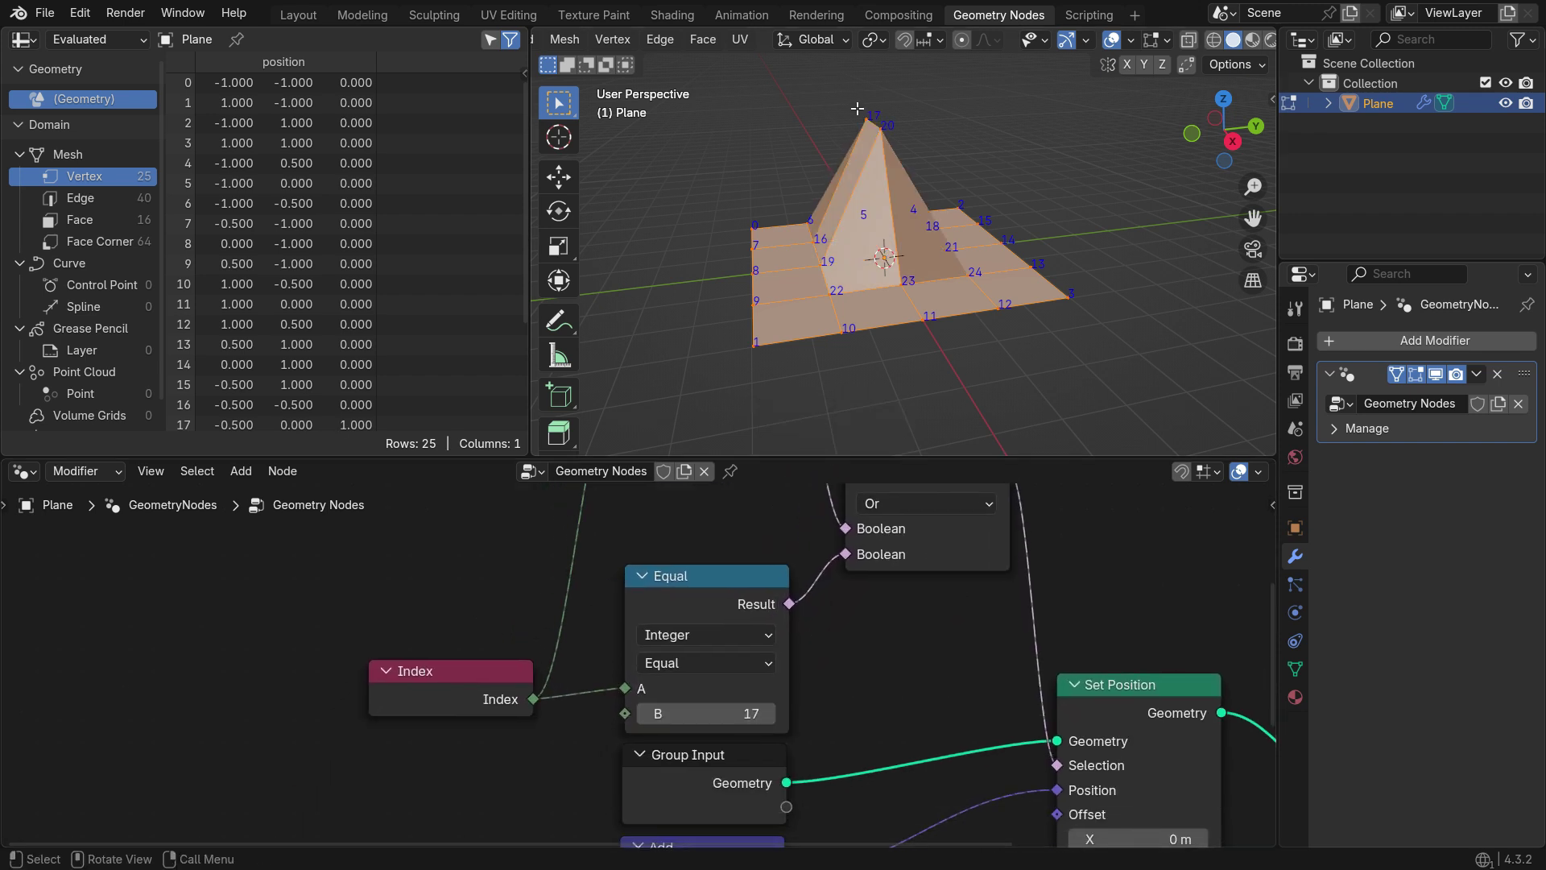
middle_click_drag(859, 110, 802, 153)
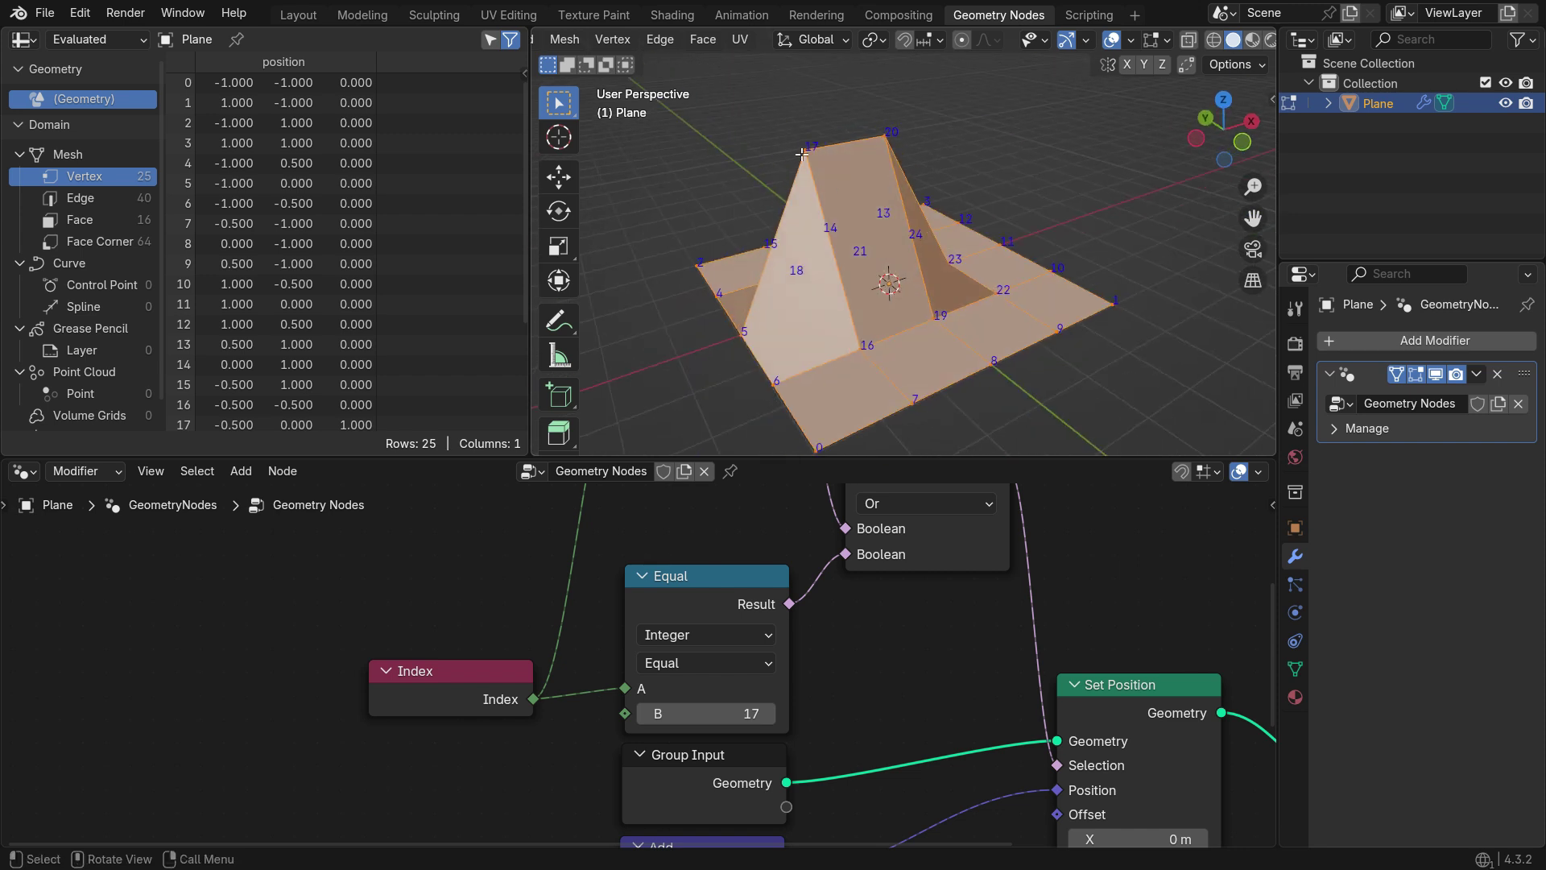
Try other vertices by stepping the lower Equal node's B value down to 5, and set it back to 17.
left_click(650, 716)
left_click(650, 716)
left_click(650, 716)
left_click(650, 716)
left_click(650, 716)
left_click(650, 716)
left_click(649, 716)
left_click(650, 716)
left_click(650, 715)
left_click(650, 716)
left_click(650, 716)
left_click(649, 716)
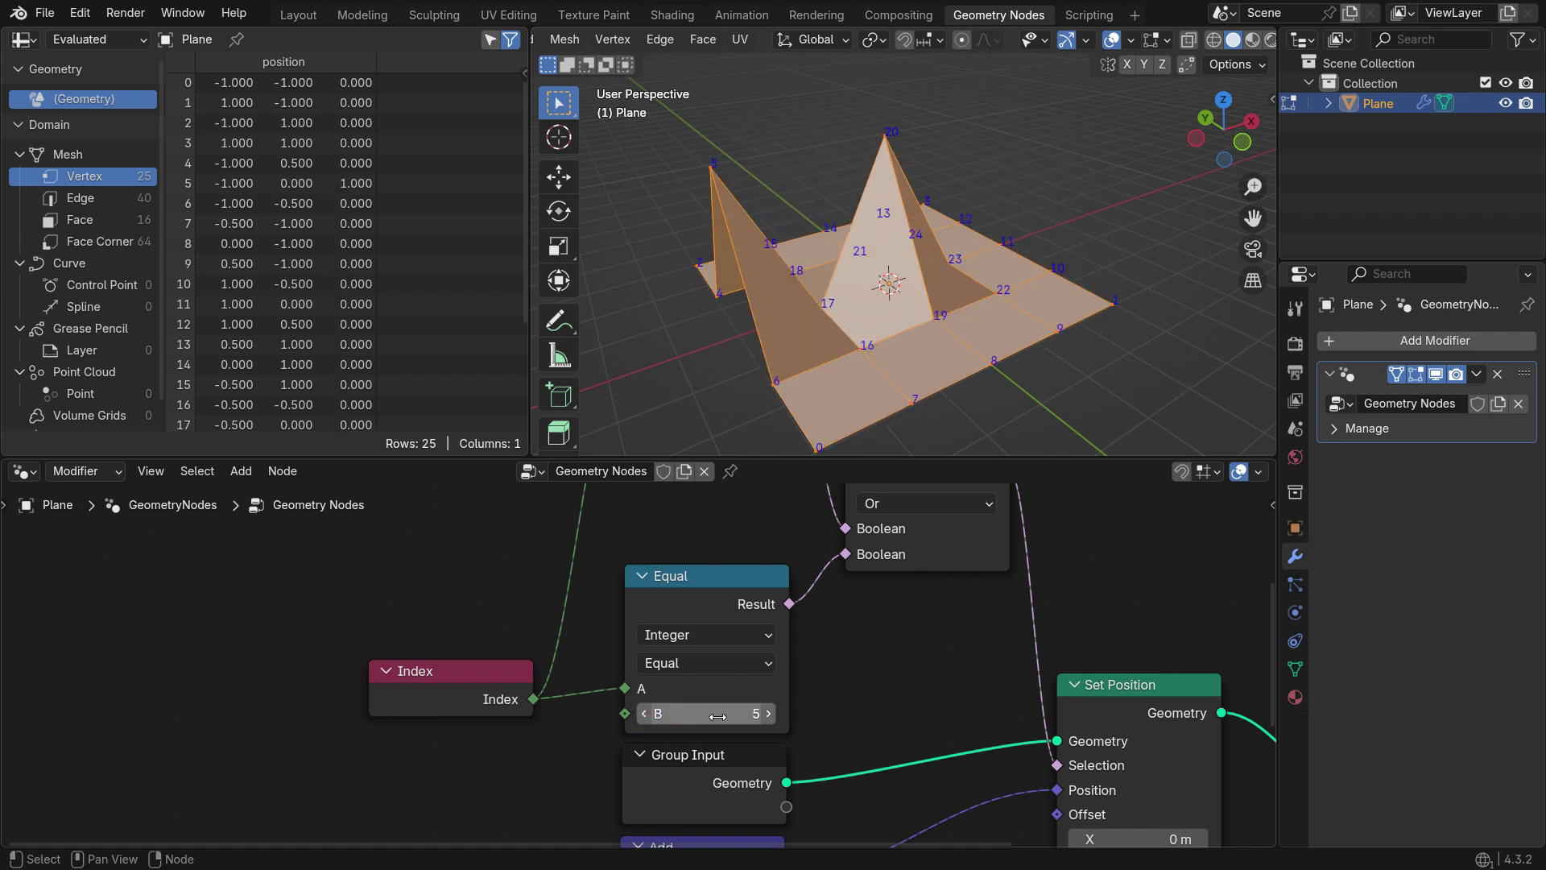
type("7")
key("Return")
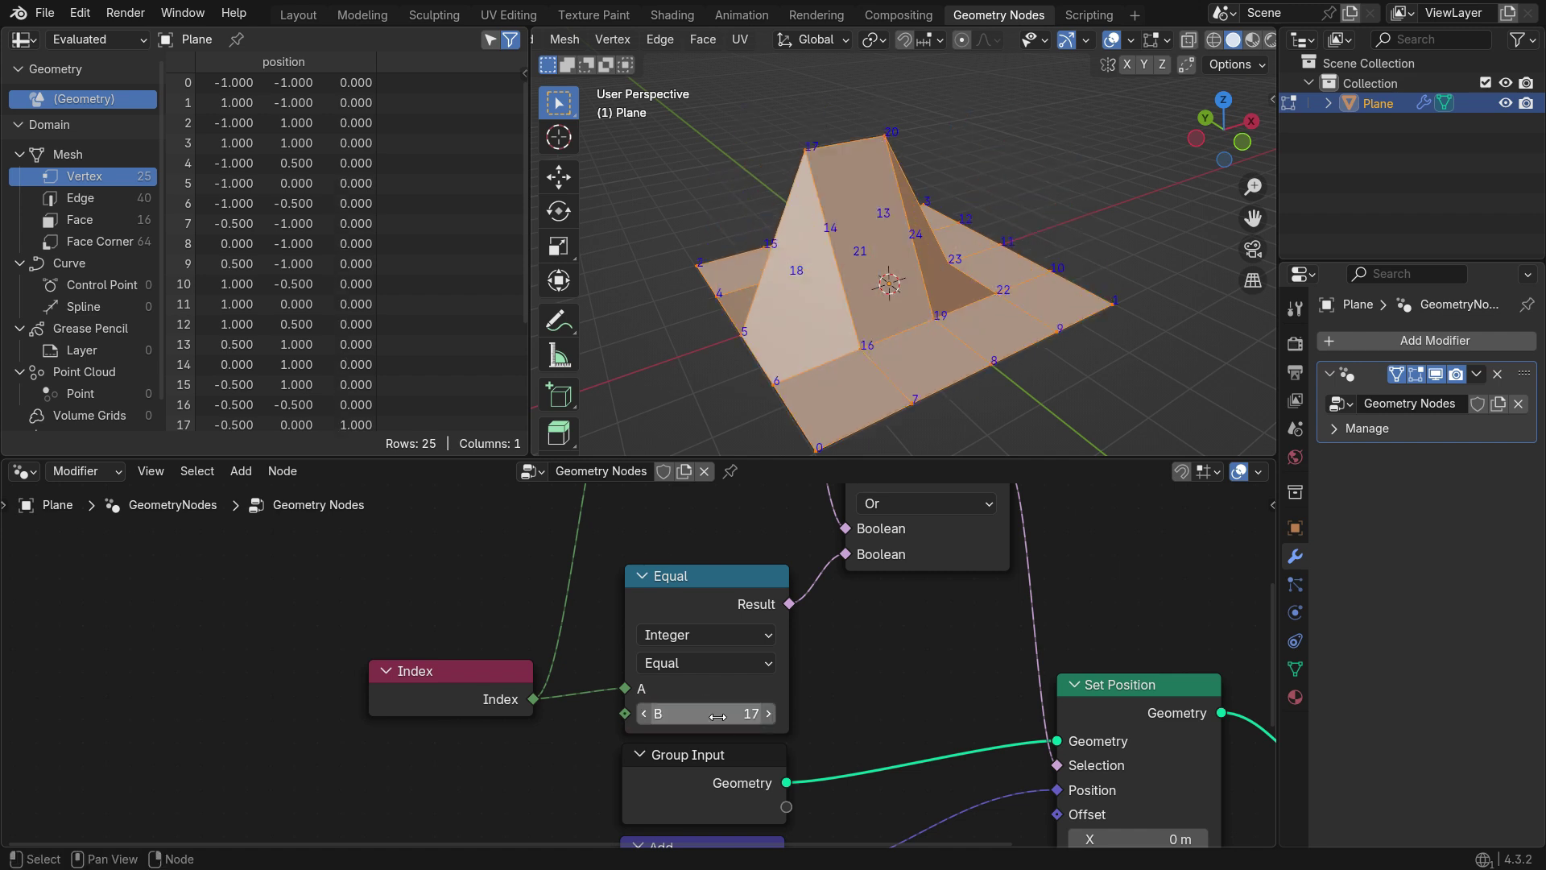
Cut the link into the Set Position node's Selection input and set the Combine XYZ node's Z value to 0.
right_click_drag(1046, 641, 1015, 675, "ctrl")
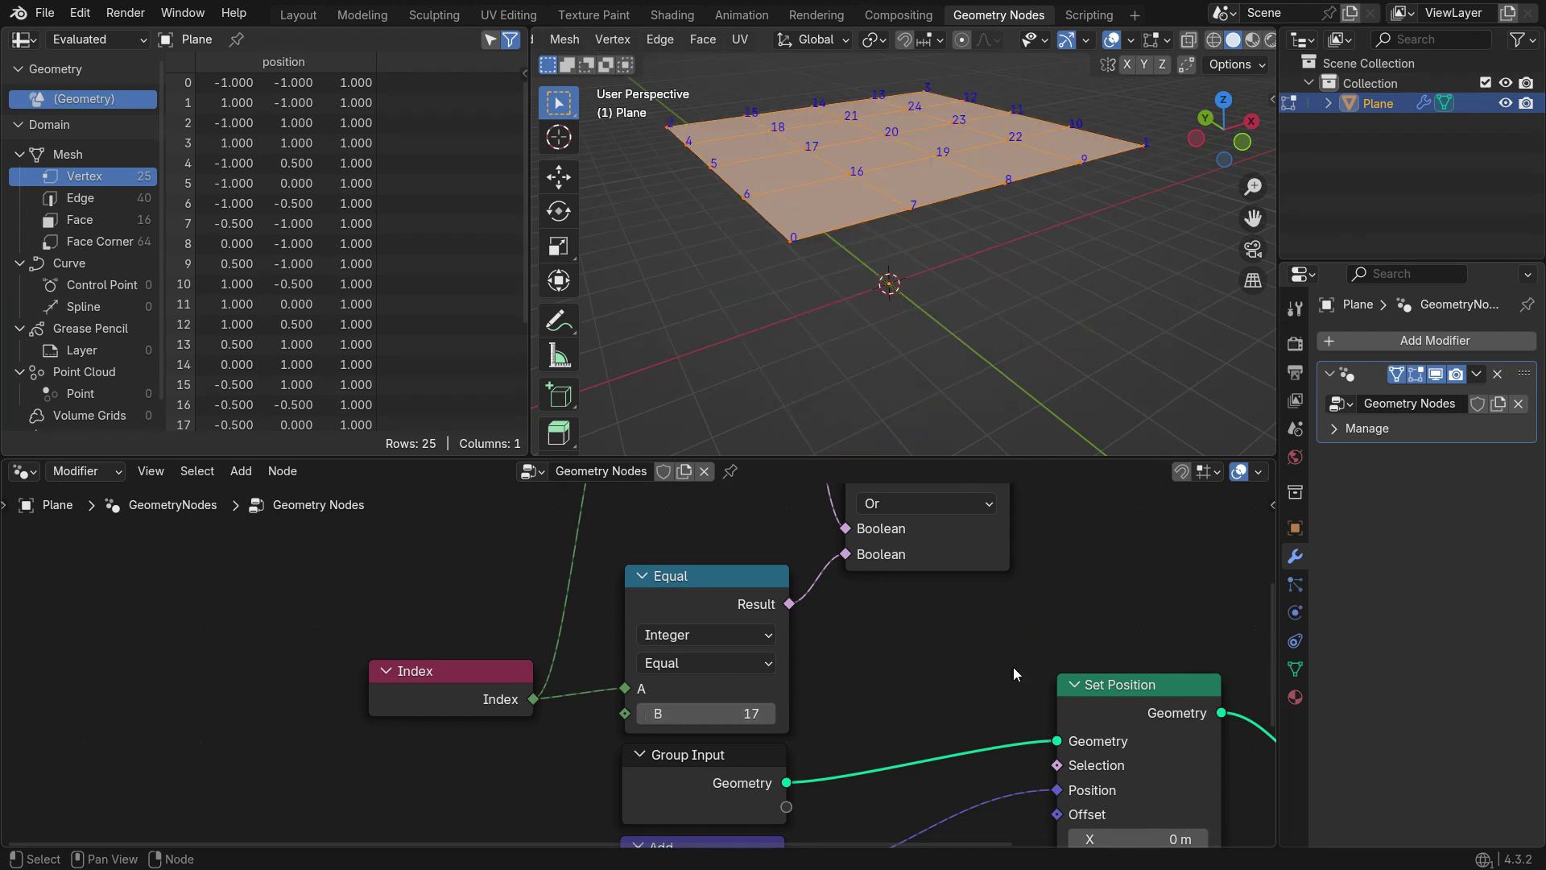
middle_click_drag(915, 711, 933, 550)
middle_click_drag(775, 704, 913, 539)
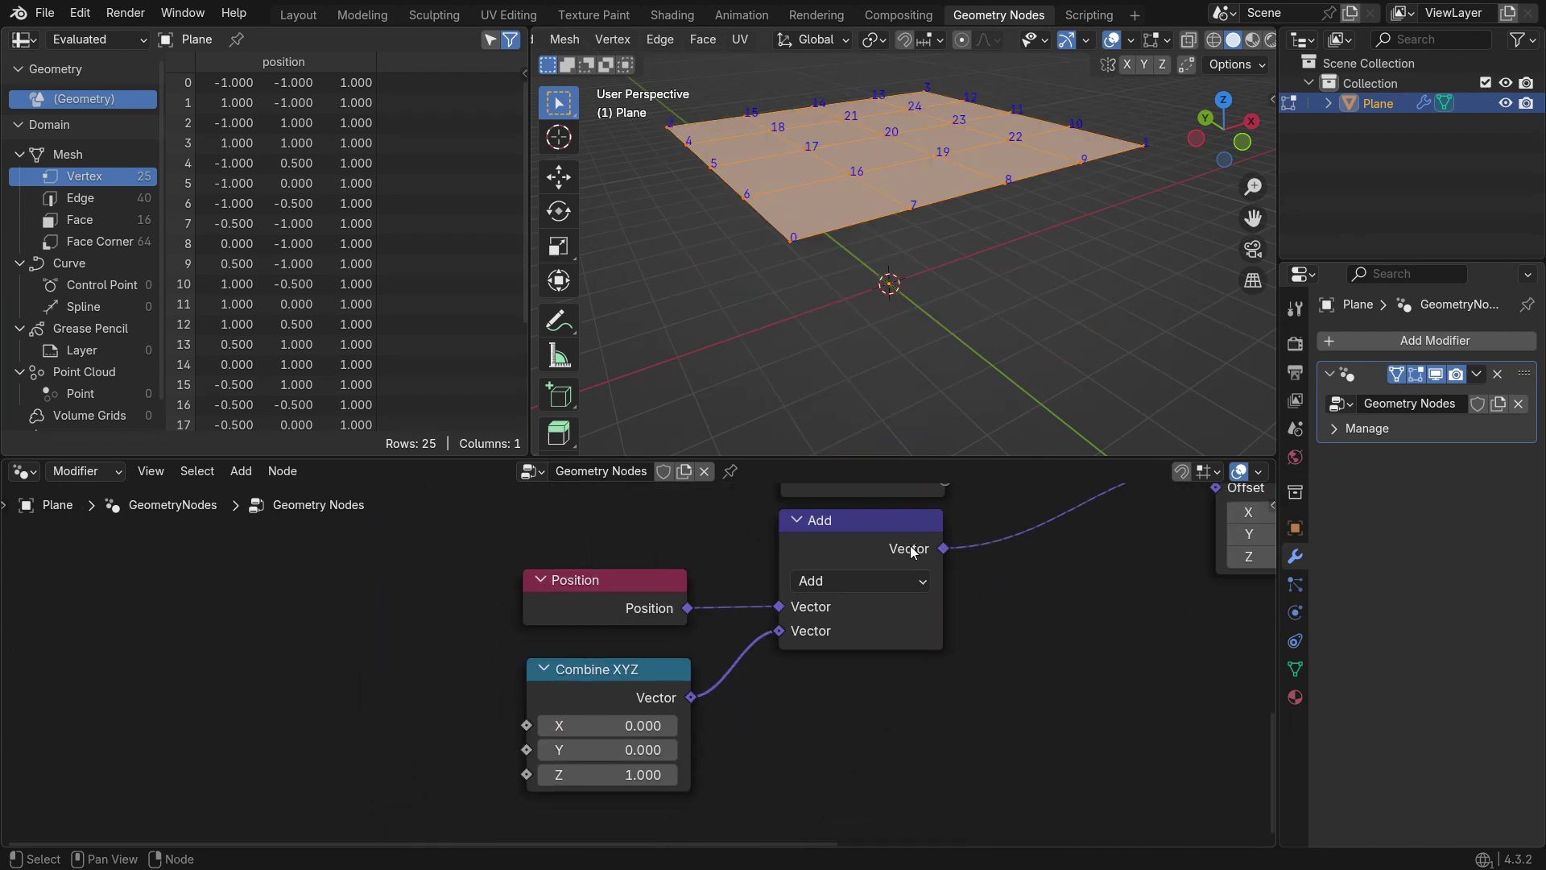
type("0")
key("Return")
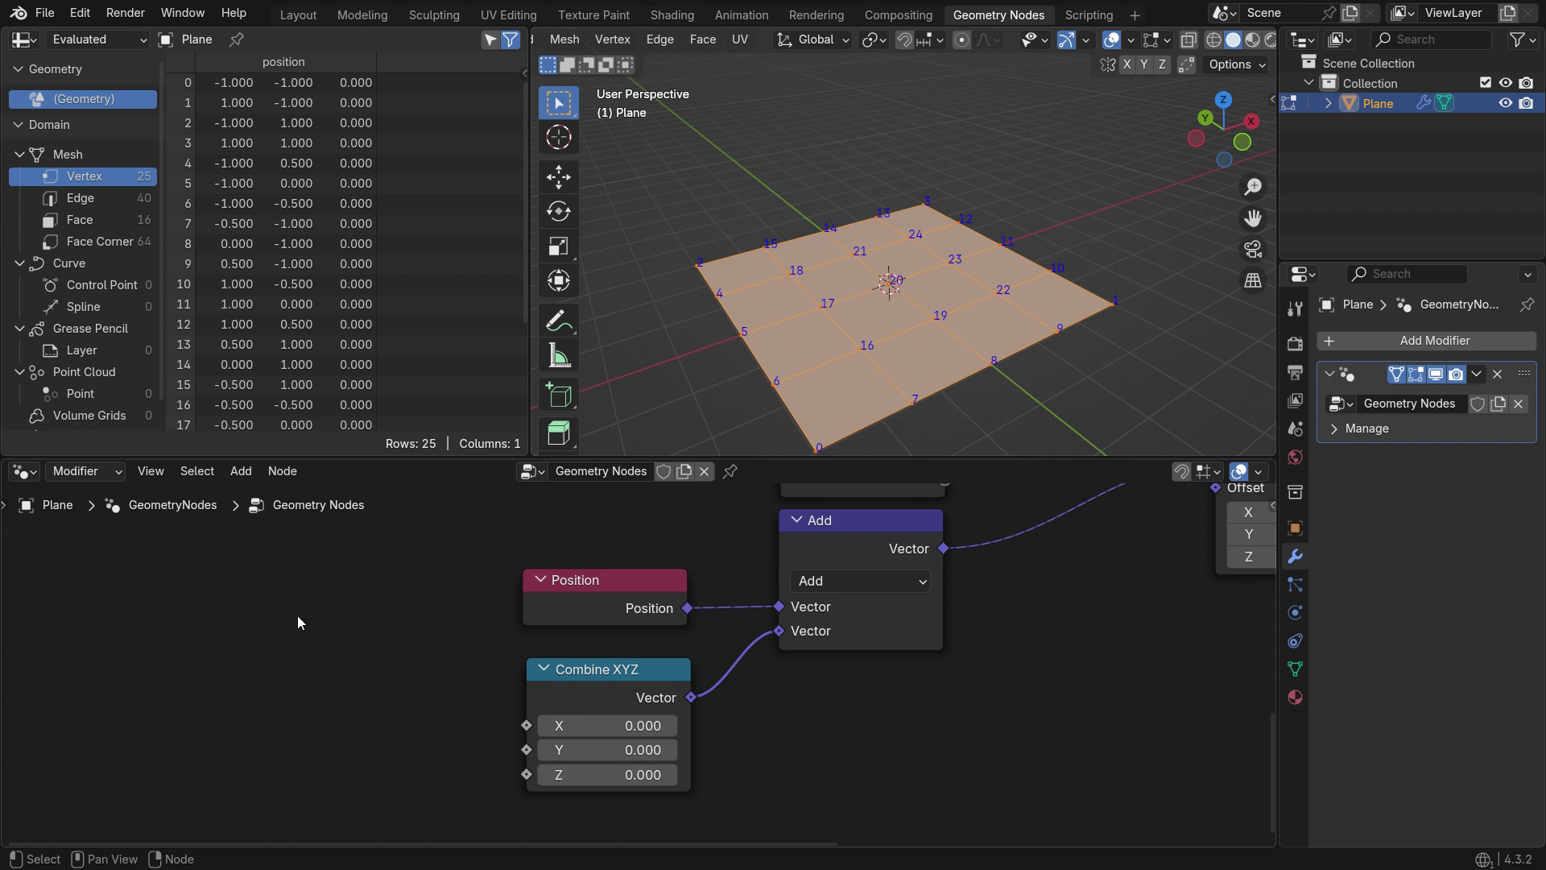
Add a Noise Texture node beside the Combine XYZ node and connect its Fac output to the Z input.
key("shift+a")
left_click(229, 459)
type("noise")
left_click(279, 493)
left_click(250, 576)
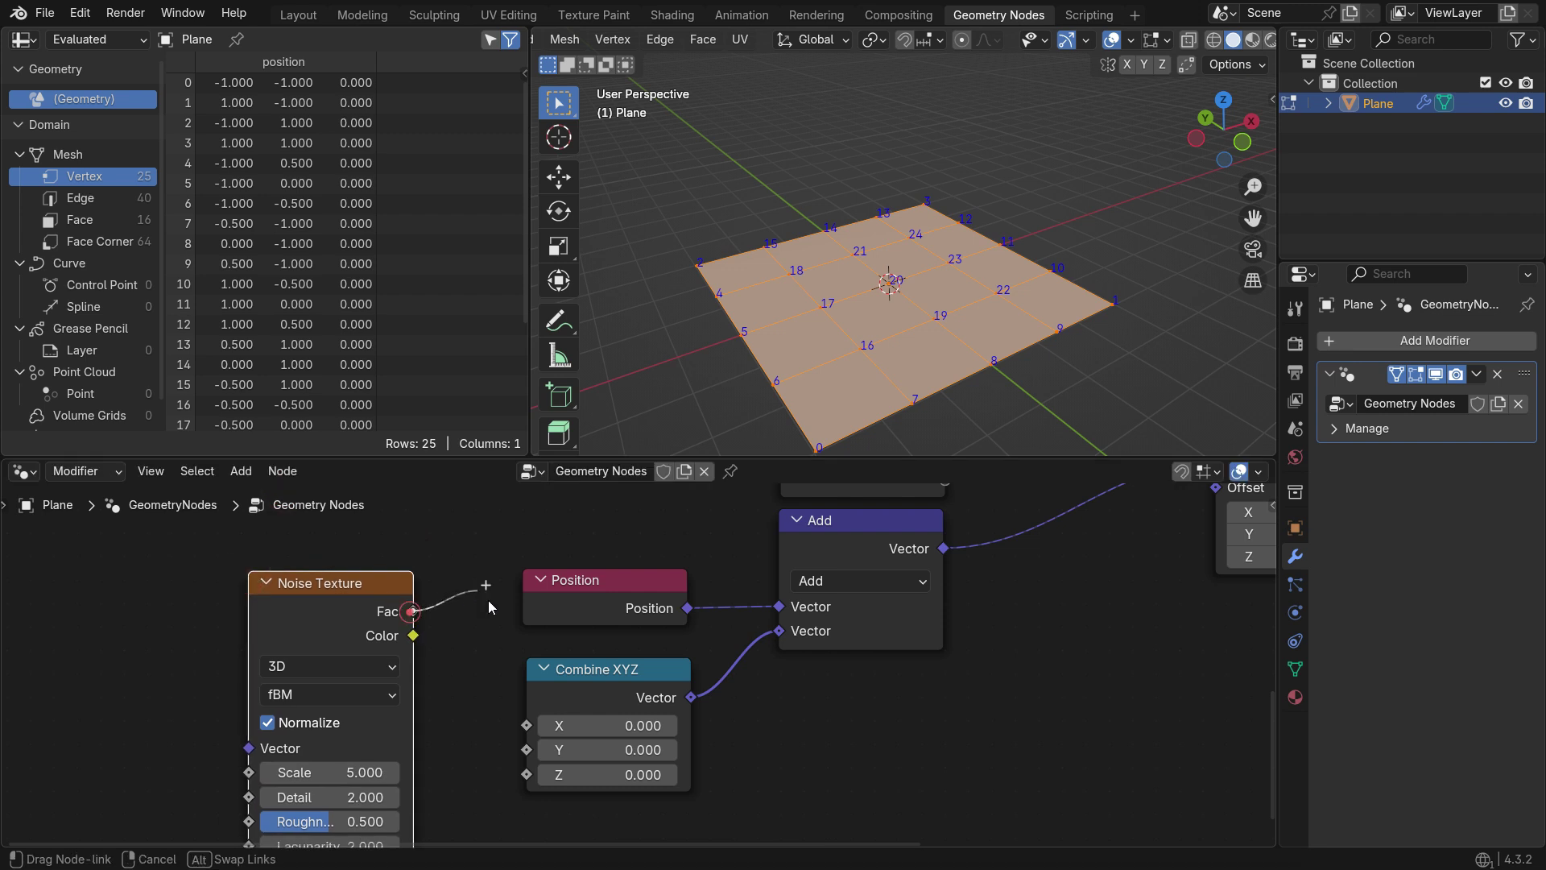
left_click_drag(510, 779, 514, 782)
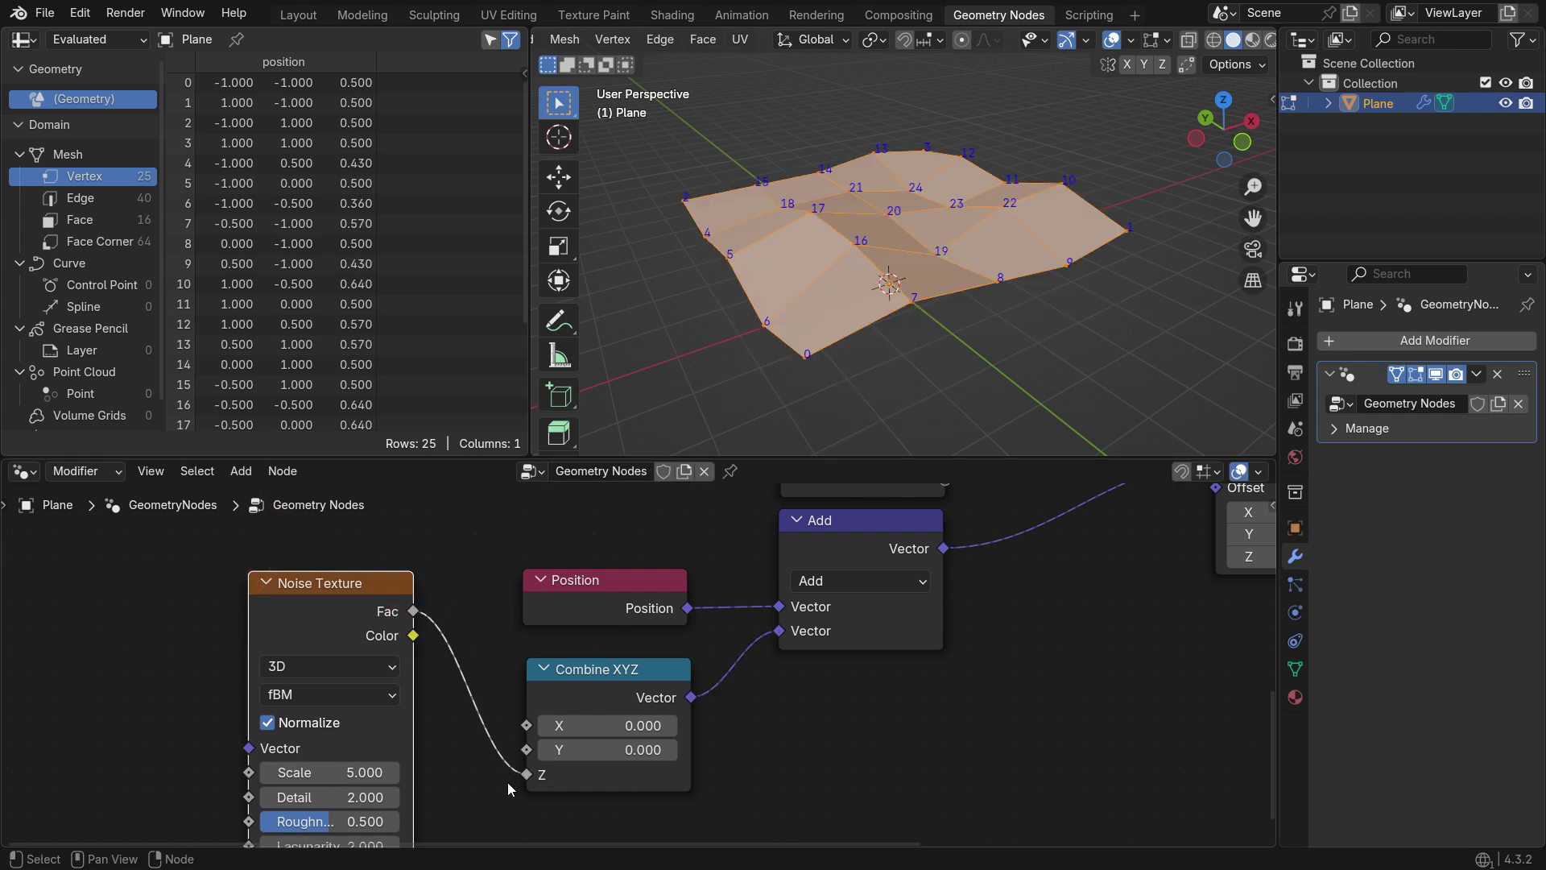
Set the Noise Texture's Scale to 5.5 and cut the link from its Fac output to the Combine XYZ node.
mouse_move(333, 772)
left_mouse_down()
mouse_move(442, 771)
mouse_move(303, 772)
mouse_move(337, 771)
left_mouse_up()
middle_click_drag(736, 604, 701, 653)
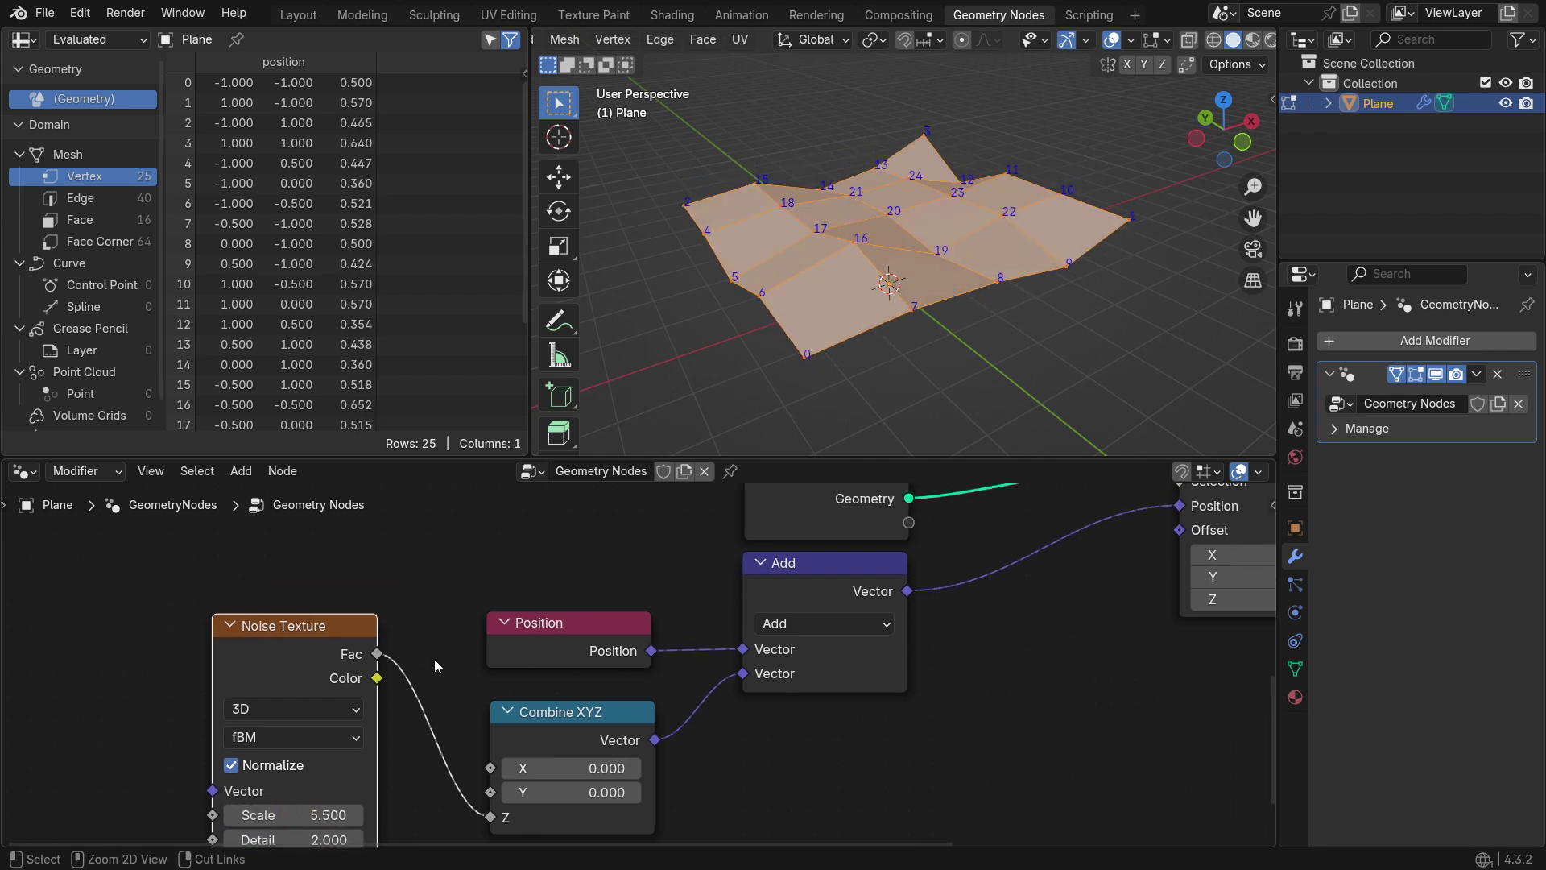
right_click_drag(422, 711, 412, 737, "ctrl")
Move the Group Output node aside and insert an Instance on Points node between it and the Set Position node.
middle_click_drag(731, 662, 389, 746)
middle_click_drag(975, 618, 586, 694)
left_click_drag(828, 636, 1003, 660)
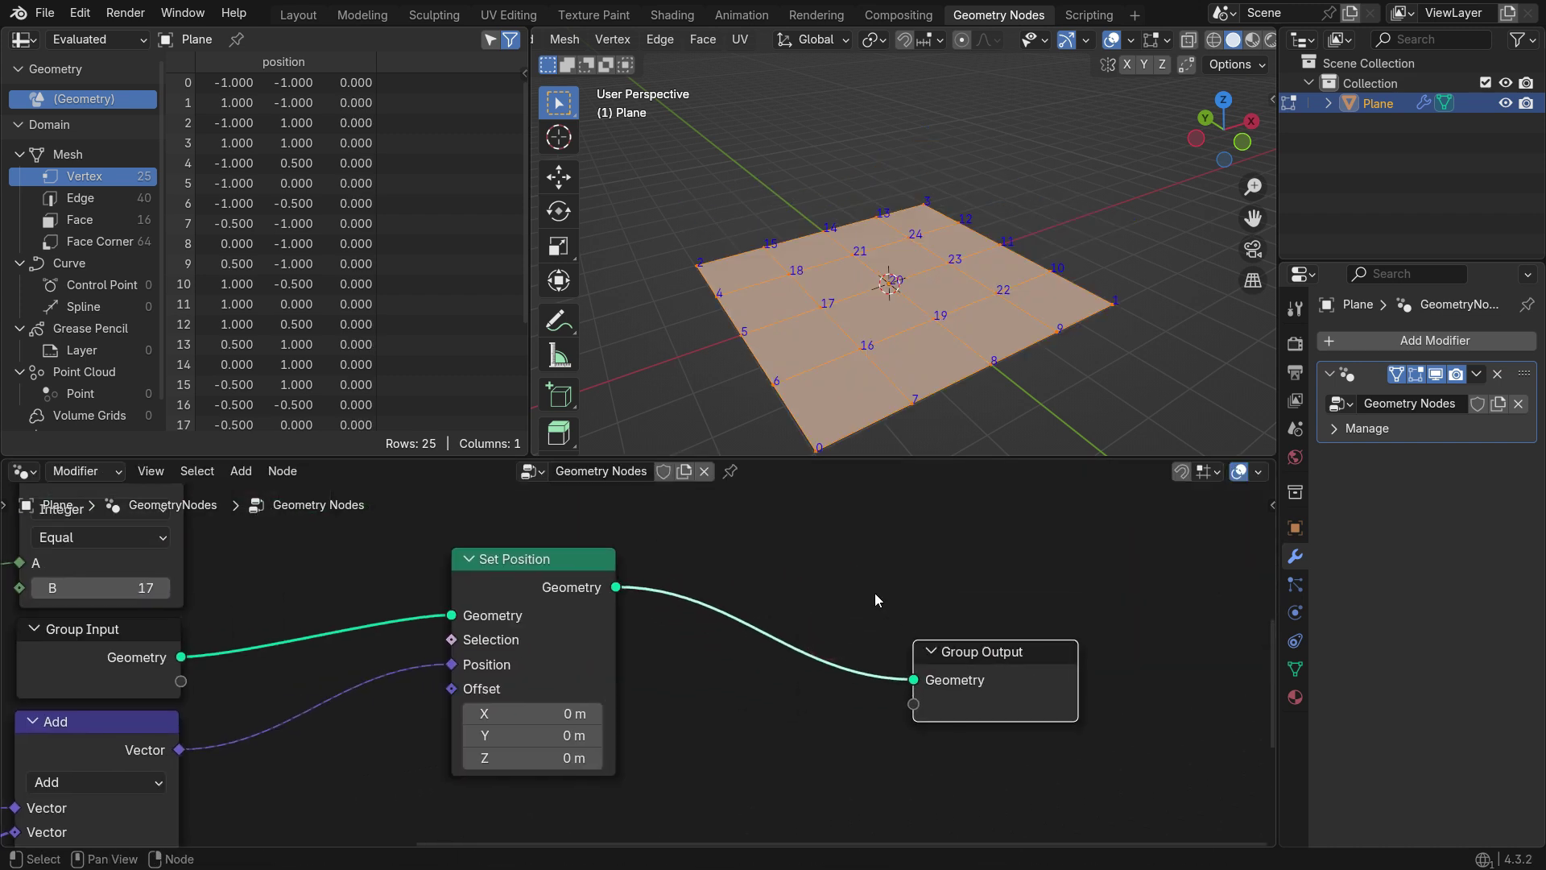
key("shift+a")
type("instance")
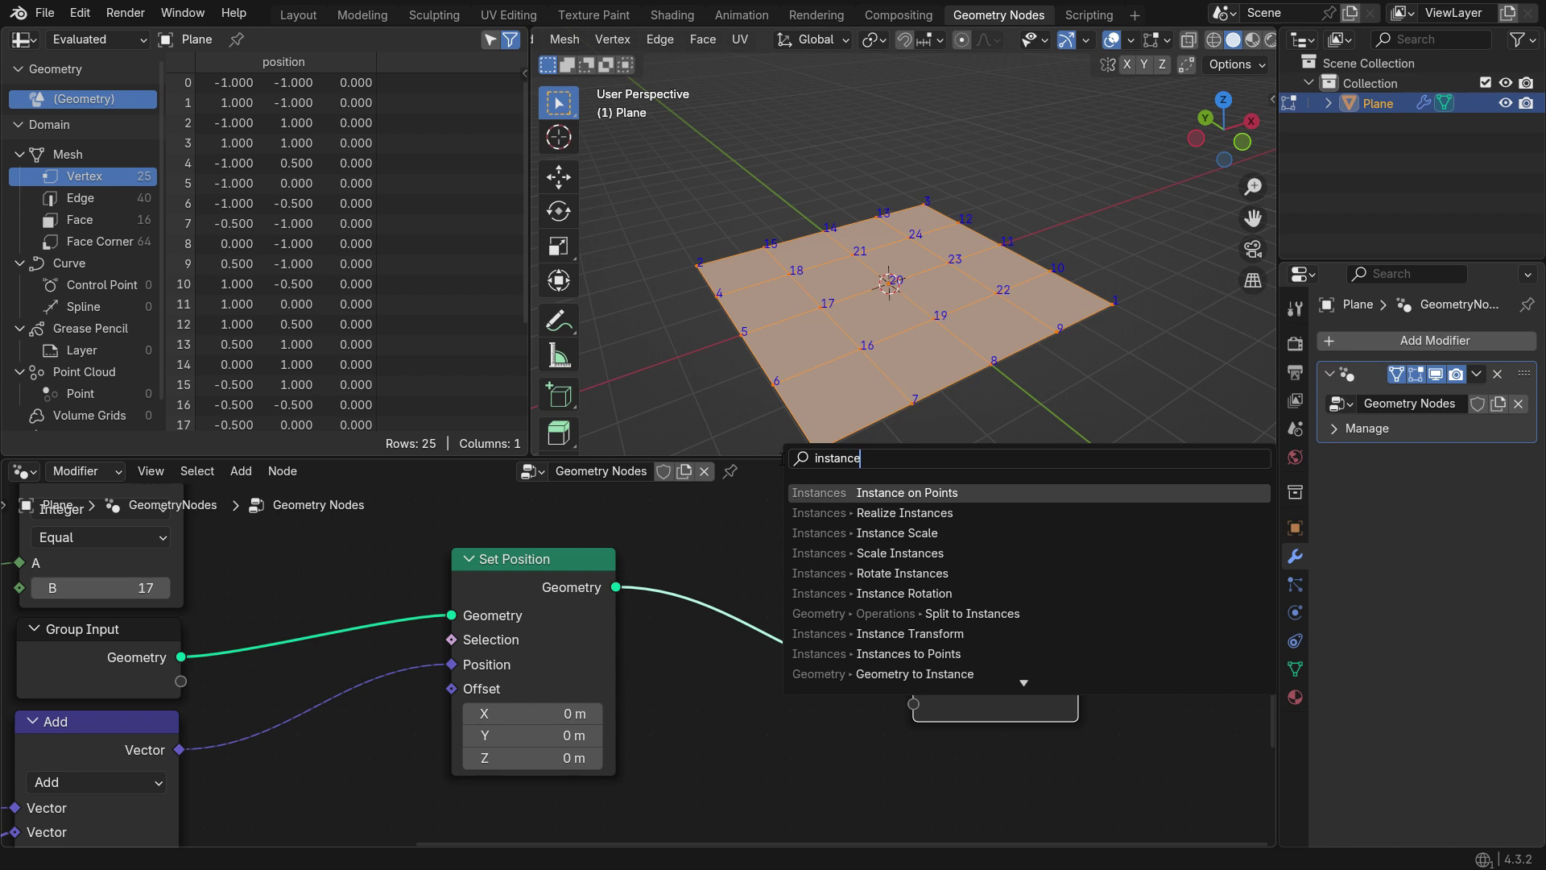
key("Return")
left_click(724, 512)
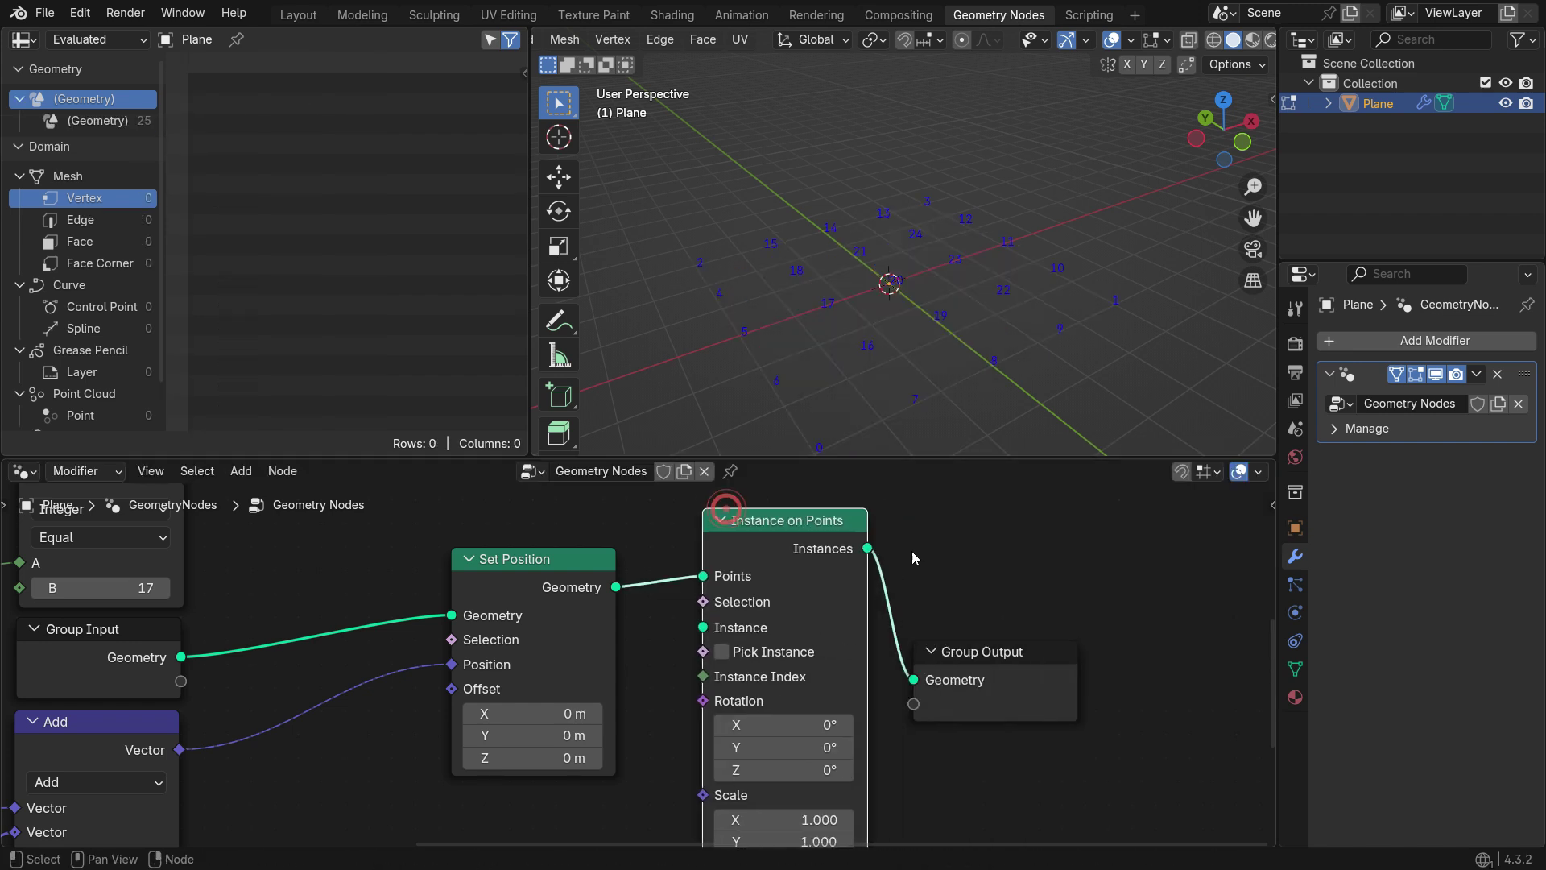
Add a Cube mesh node linked to the Instance input of the Instance on Points node, placed below Set Position.
scroll(726, 686, "down", 2)
scroll(769, 690, "up", 2)
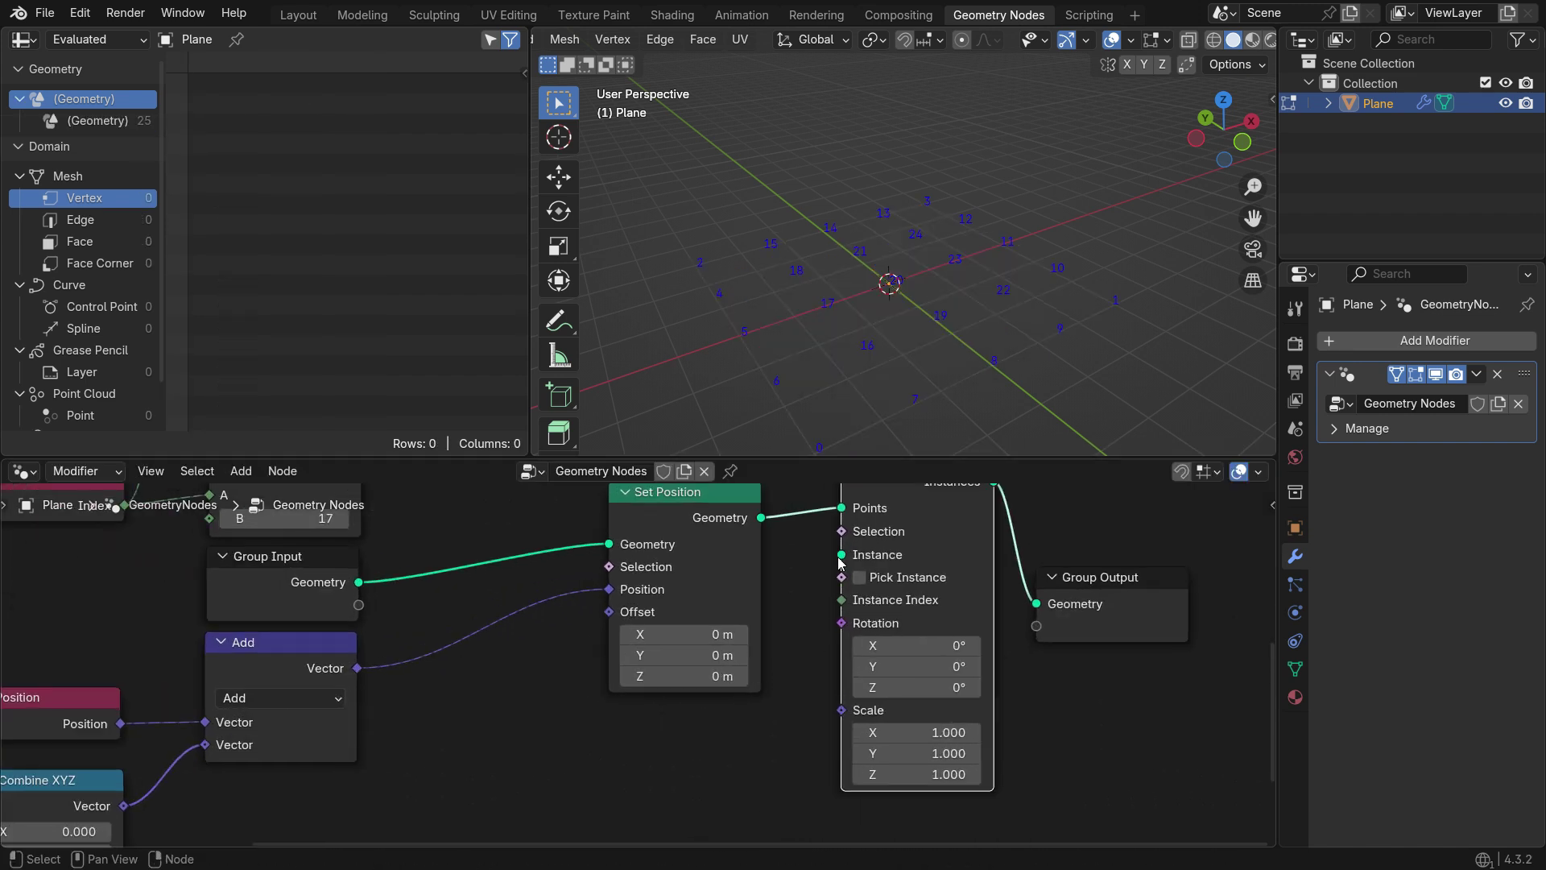
left_click_drag(838, 556, 739, 737)
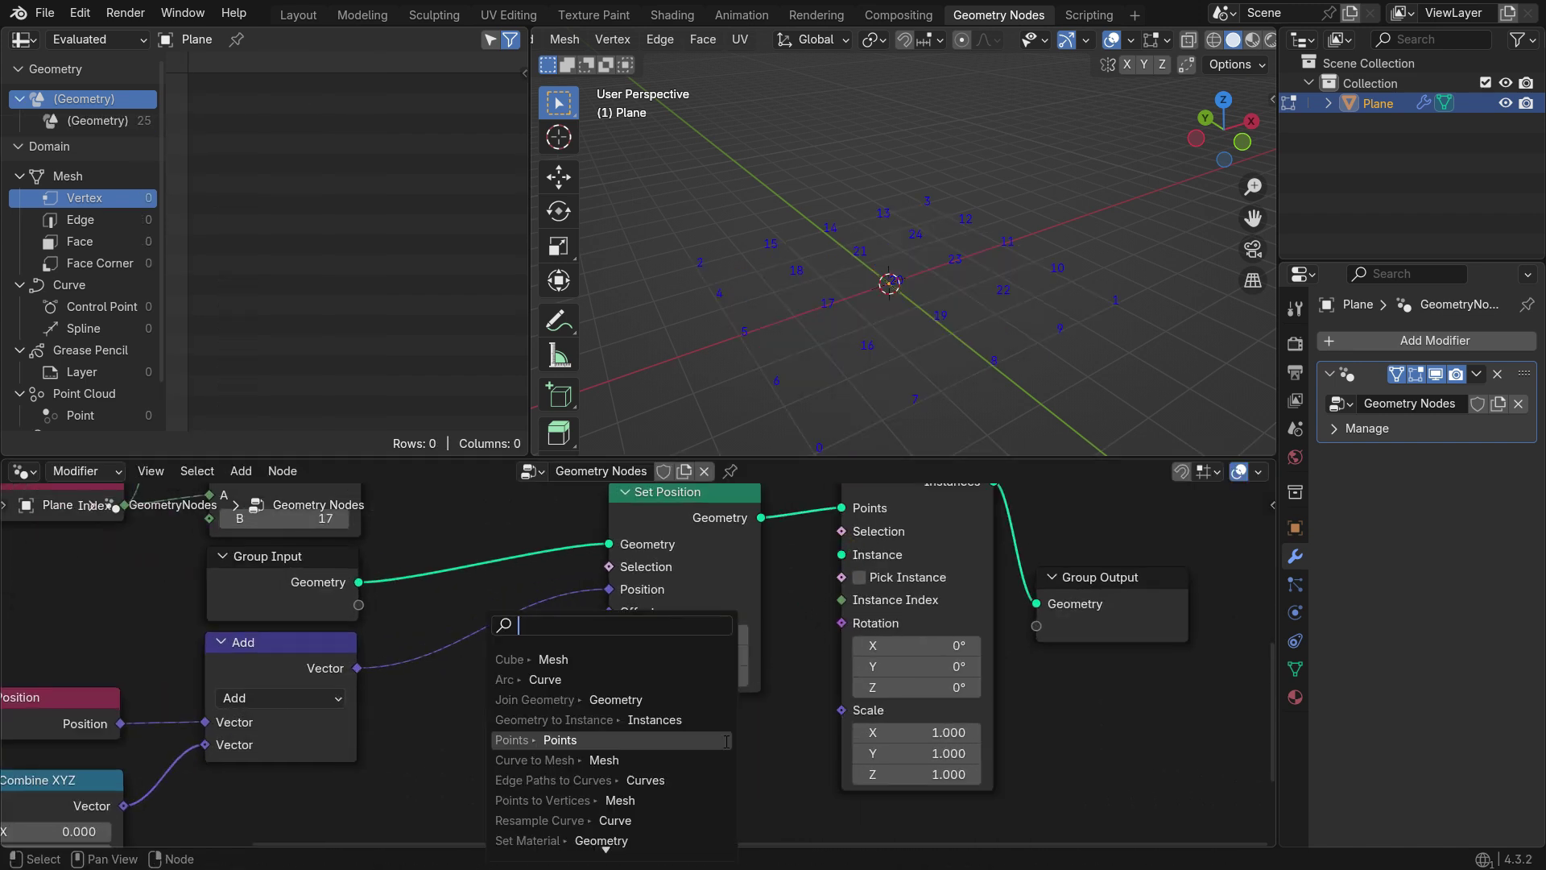
left_click(584, 659)
left_click(609, 657)
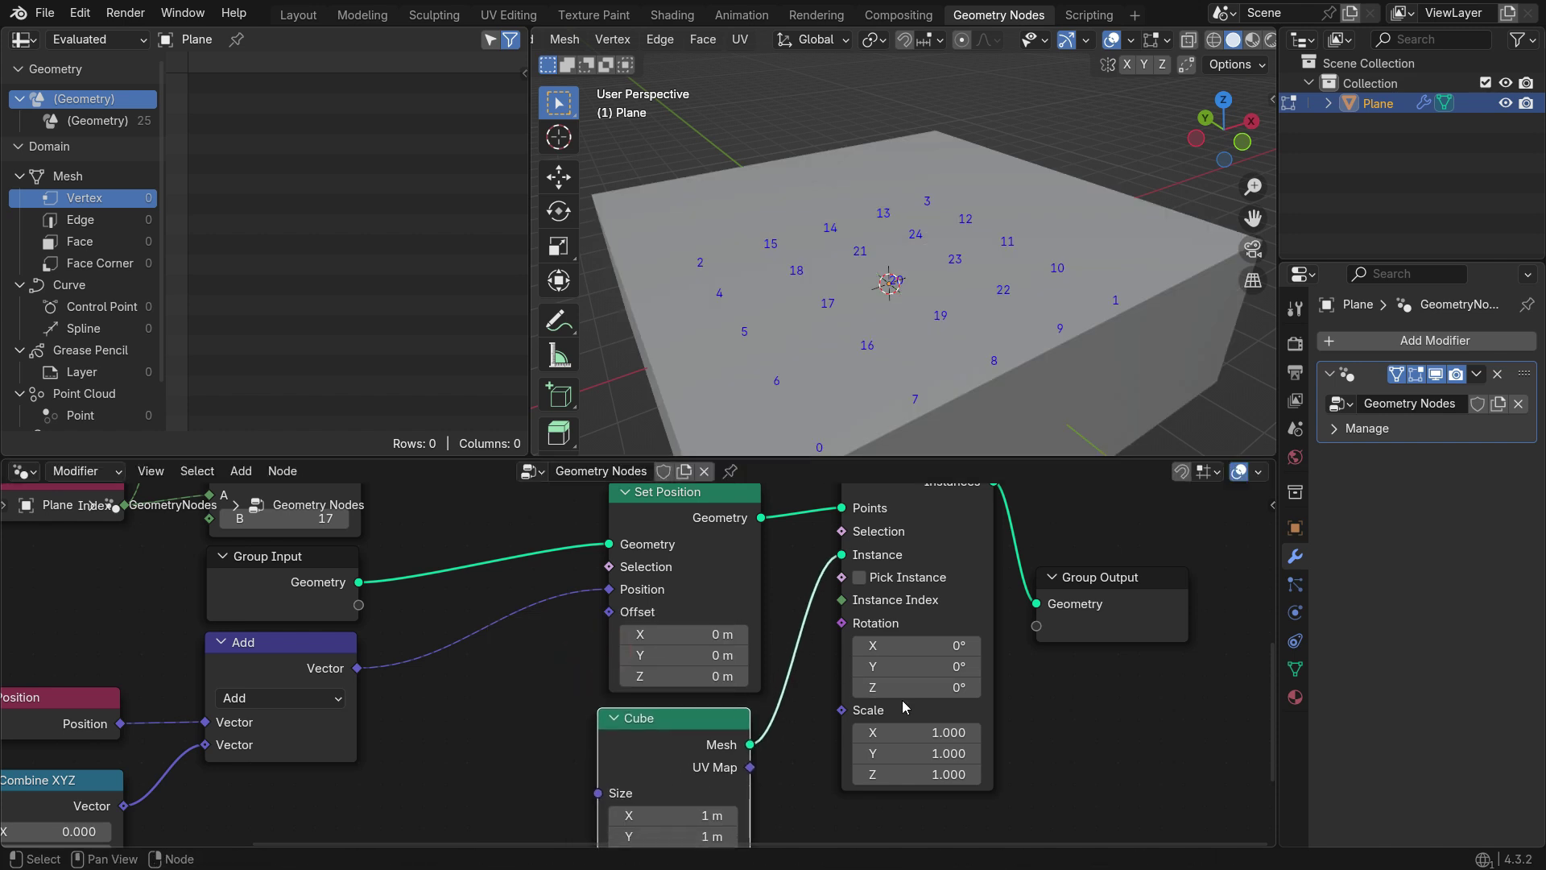
Set the Instance on Points Scale to 0.3 on X, Y and Z, and adjust the viewport shading options.
middle_click_drag(902, 707, 868, 644)
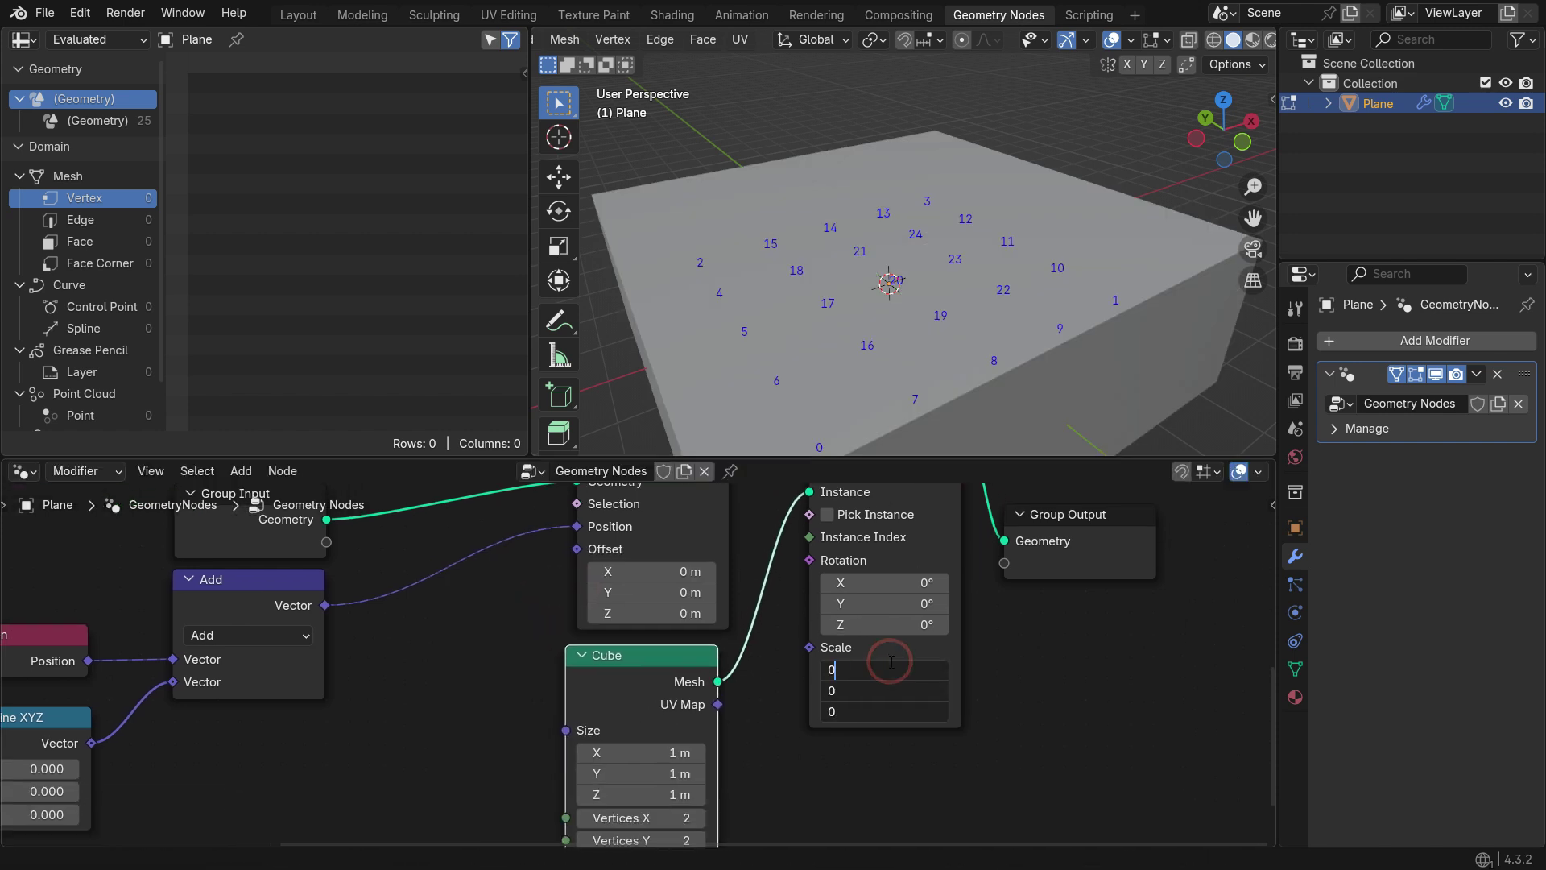
type(".3")
key("Return")
middle_click_drag(918, 420, 929, 364)
scroll(1200, 43, "right", 1)
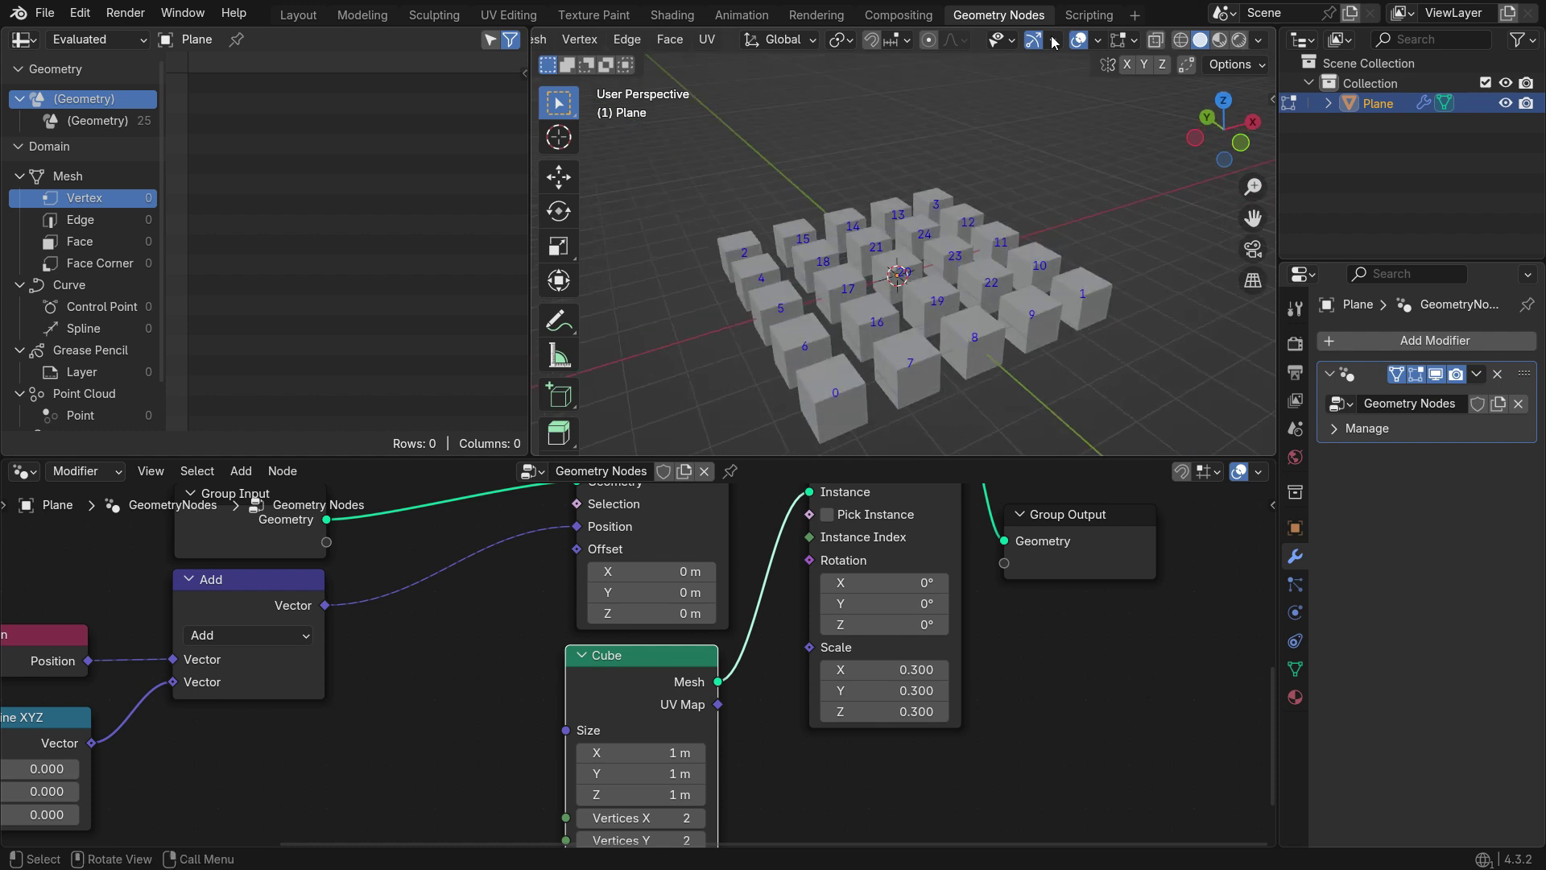
left_click(1252, 40)
left_click(1144, 534)
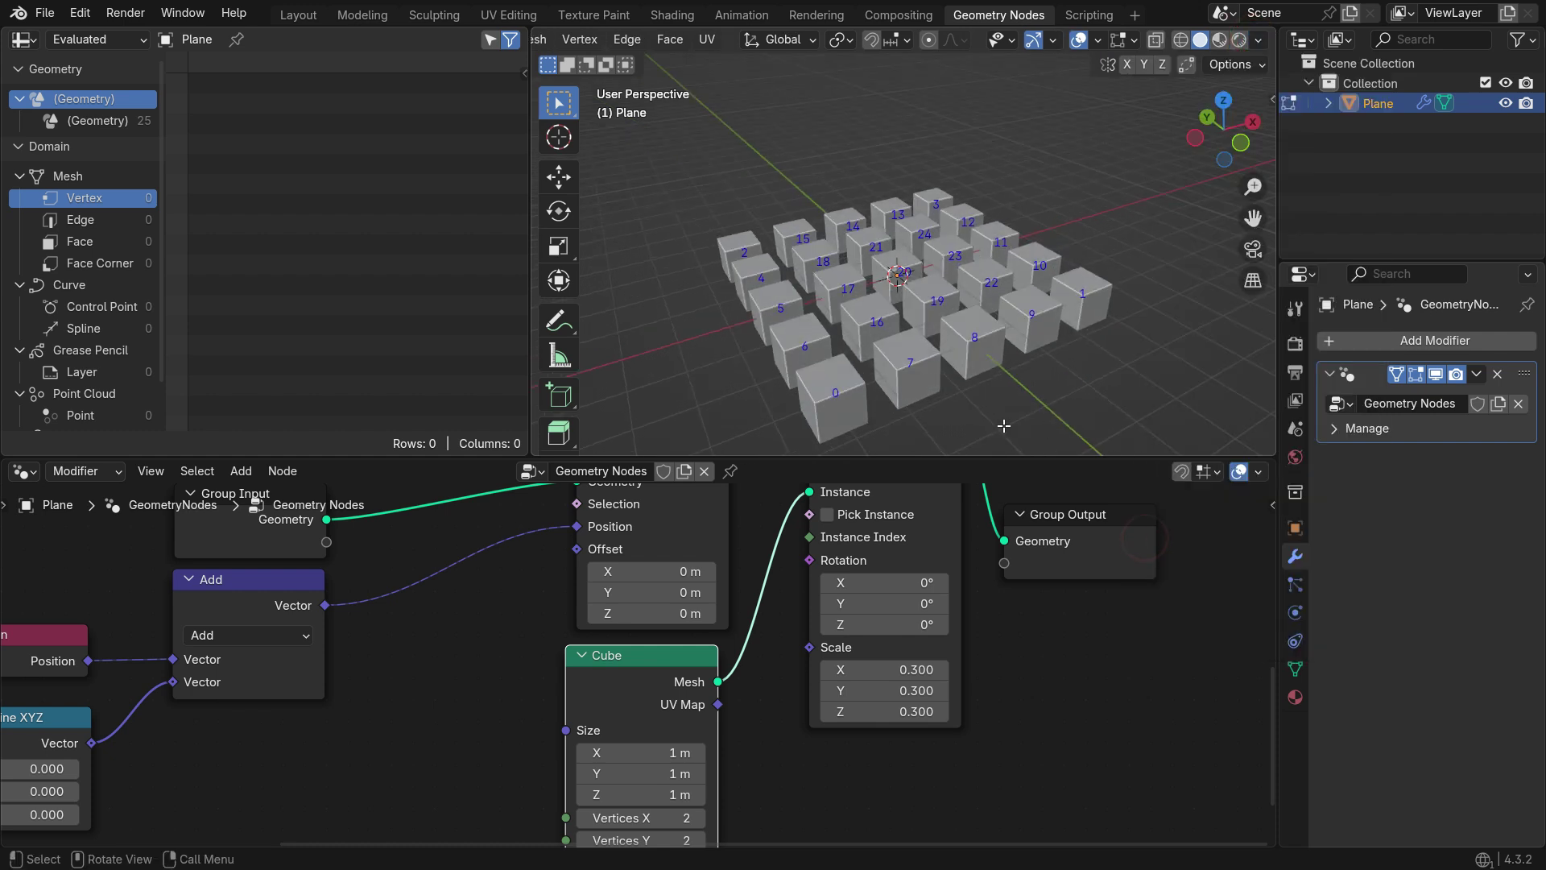
Reconnect the Or node's Boolean output to the Selection input of the Set Position node.
middle_click_drag(806, 600, 974, 702)
middle_click_drag(704, 660, 586, 825)
scroll(649, 627, "down", 3)
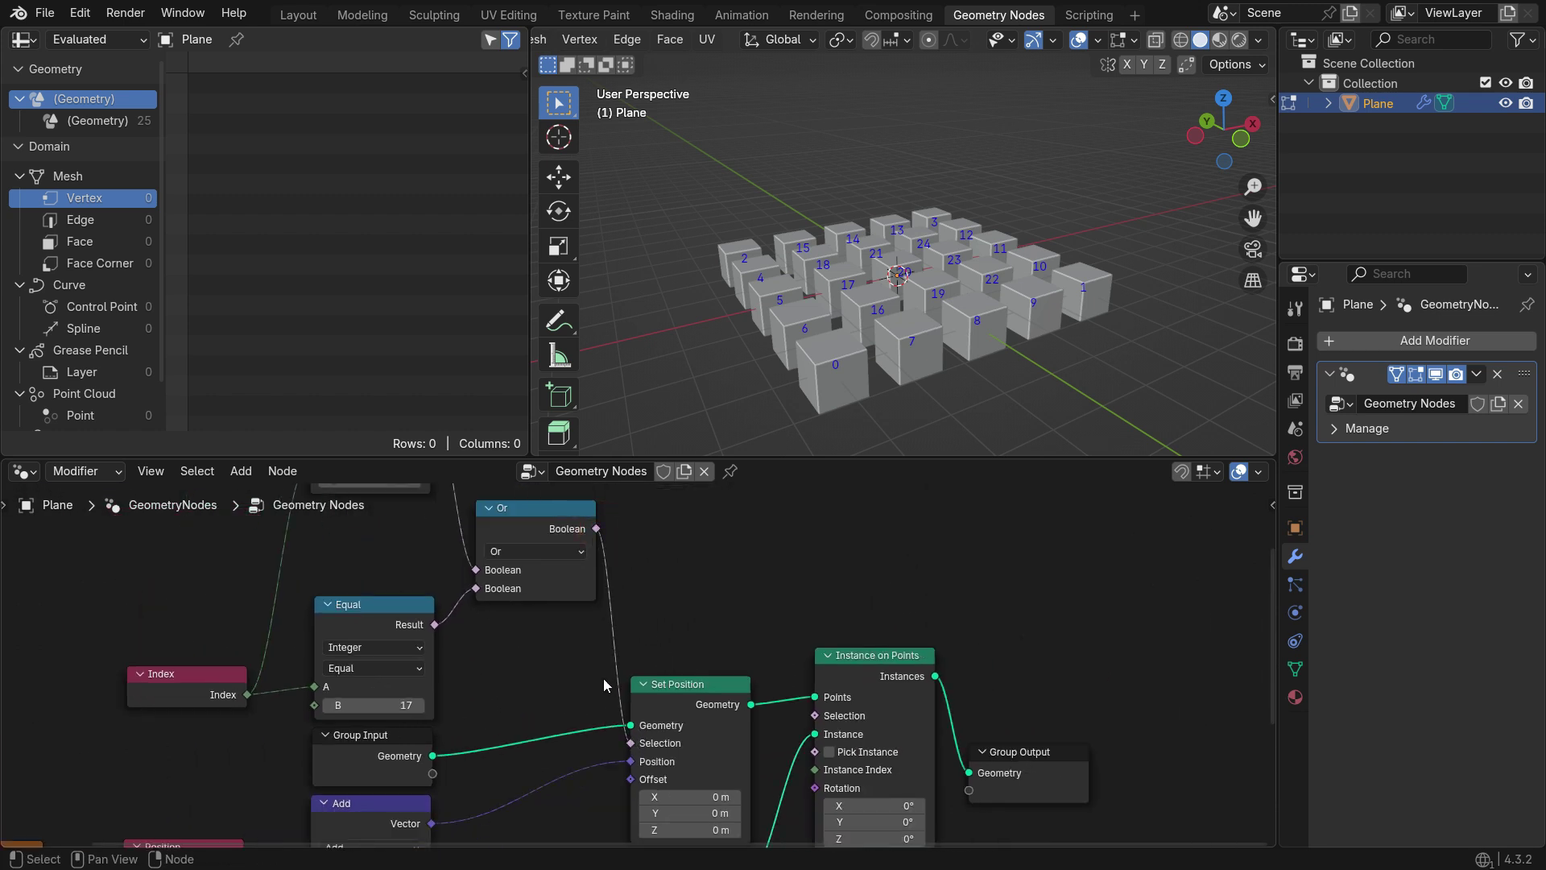
middle_click_drag(606, 640, 726, 609)
middle_click_drag(934, 299, 955, 295)
Raise the cubes at indices 17 and 20 by increasing the Combine XYZ node's Z value.
middle_click_drag(580, 725, 726, 541)
left_click_drag(439, 775, 475, 775)
middle_click_drag(542, 743, 549, 755)
middle_click_drag(725, 322, 725, 364)
Change which cube is raised by stepping the lower Equal node's B value up to 29 and back down to 19.
middle_click_drag(693, 561, 693, 669)
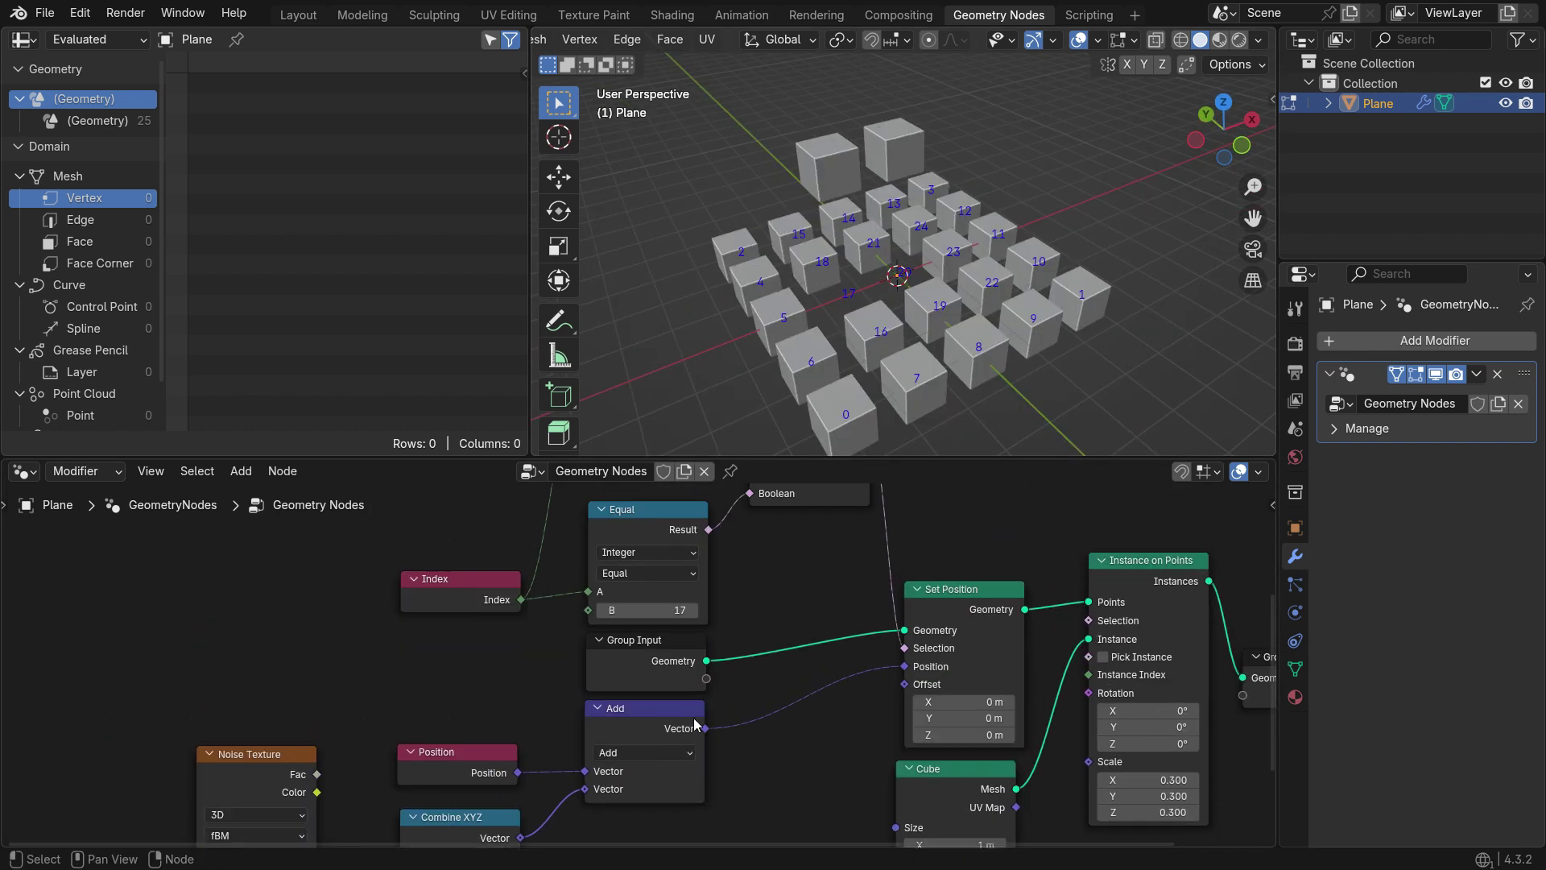
left_click(697, 610)
left_click(697, 609)
left_click(694, 611)
left_click(694, 610)
left_click(694, 610)
left_click(694, 610)
left_click(695, 611)
left_click(694, 610)
left_click(694, 610)
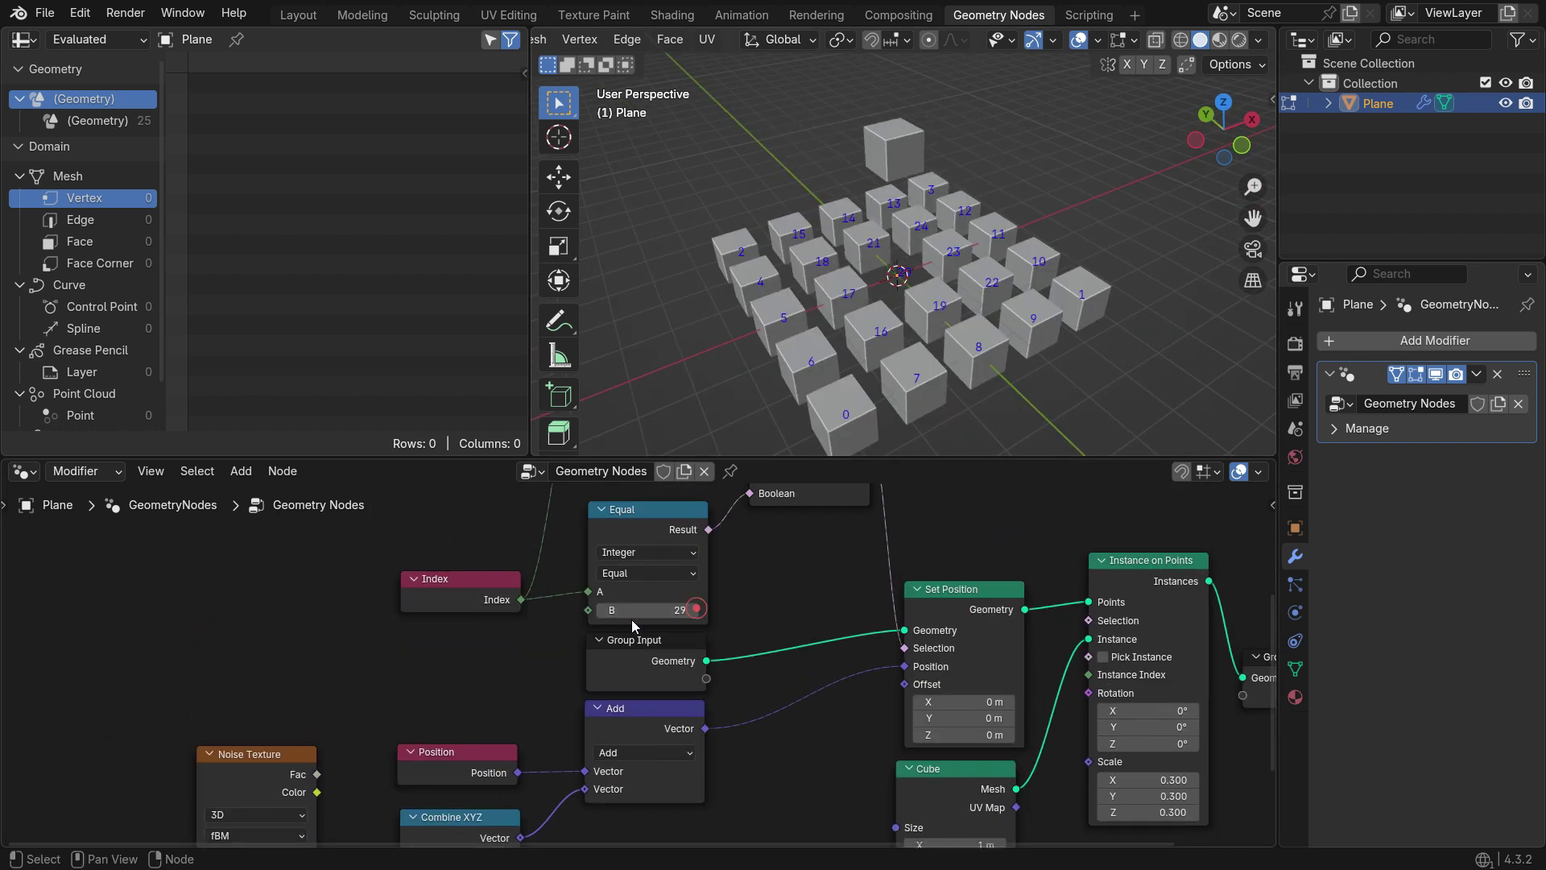
double_click(603, 610)
left_click(602, 611)
left_click(602, 610)
left_click(602, 610)
left_click(602, 611)
left_click(603, 610)
middle_click_drag(838, 402, 769, 367)
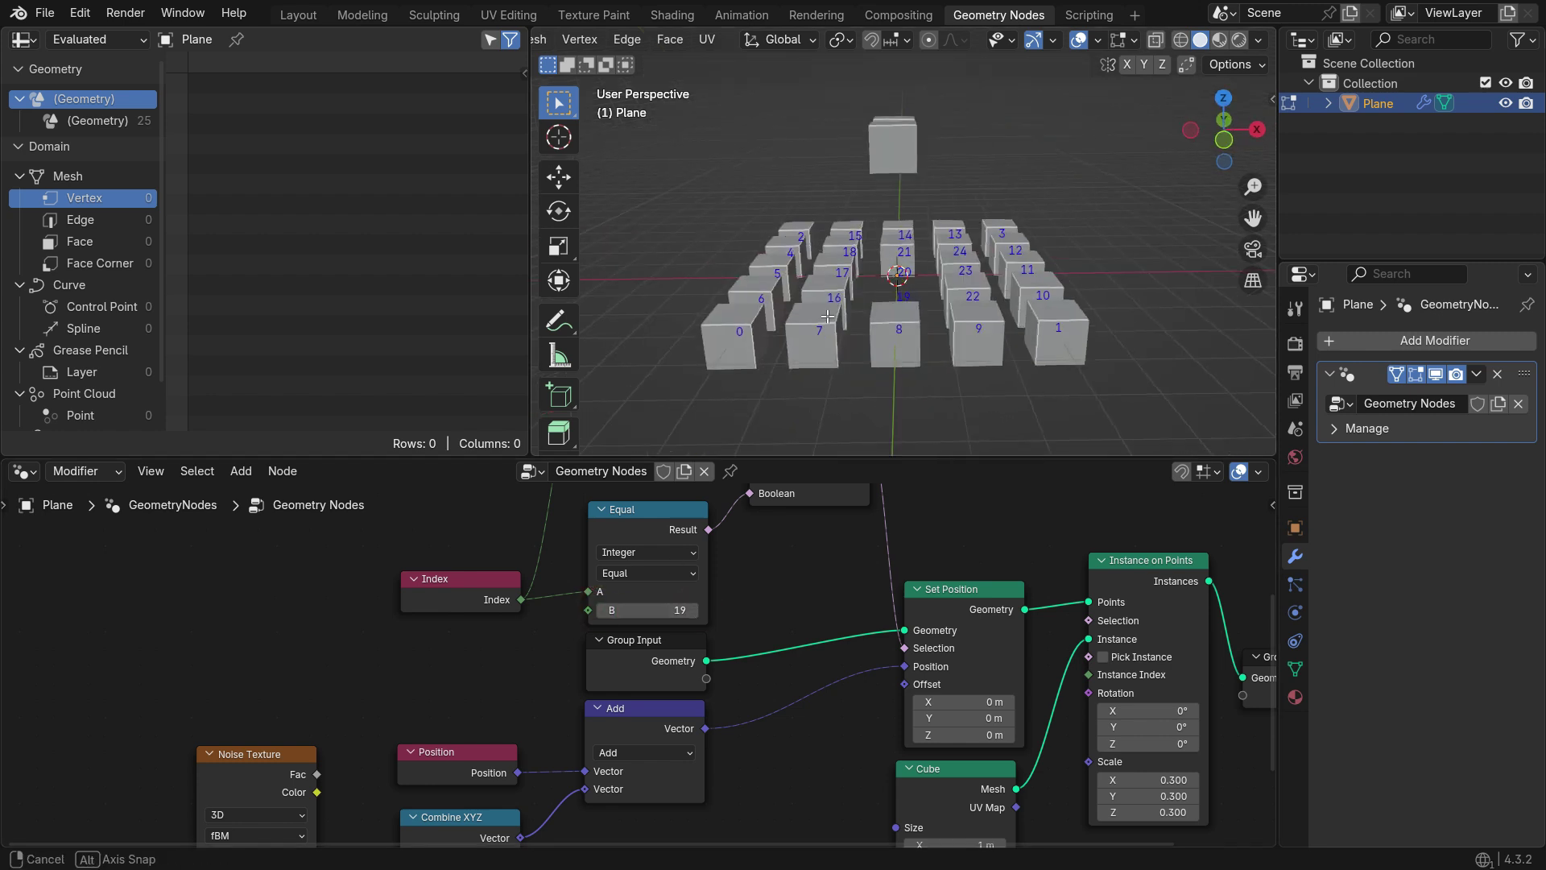
Try moving the selected cubes with the Set Position node's Offset Z value, and reset that offset to 0 m.
middle_click_drag(897, 656, 719, 574)
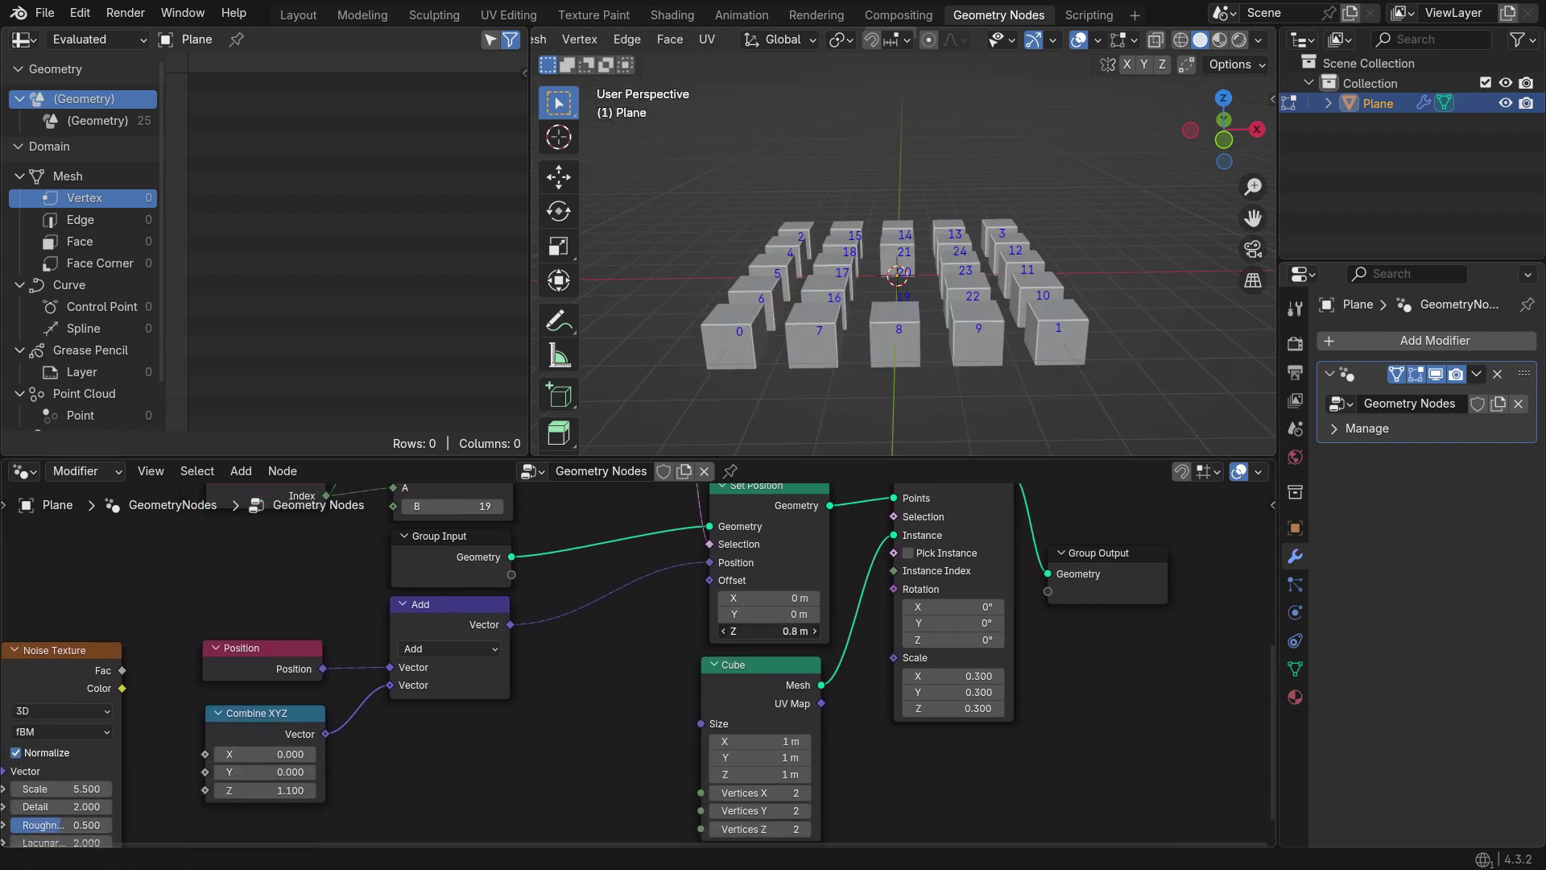
mouse_move(793, 631)
left_mouse_down()
mouse_move(749, 631)
mouse_move(809, 614)
mouse_move(774, 631)
left_mouse_up()
type("0")
key("Return")
Cut the link between the Or node's Boolean output and the Set Position node's Selection input.
middle_click_drag(896, 262, 1034, 262)
scroll(942, 657, "down", 9)
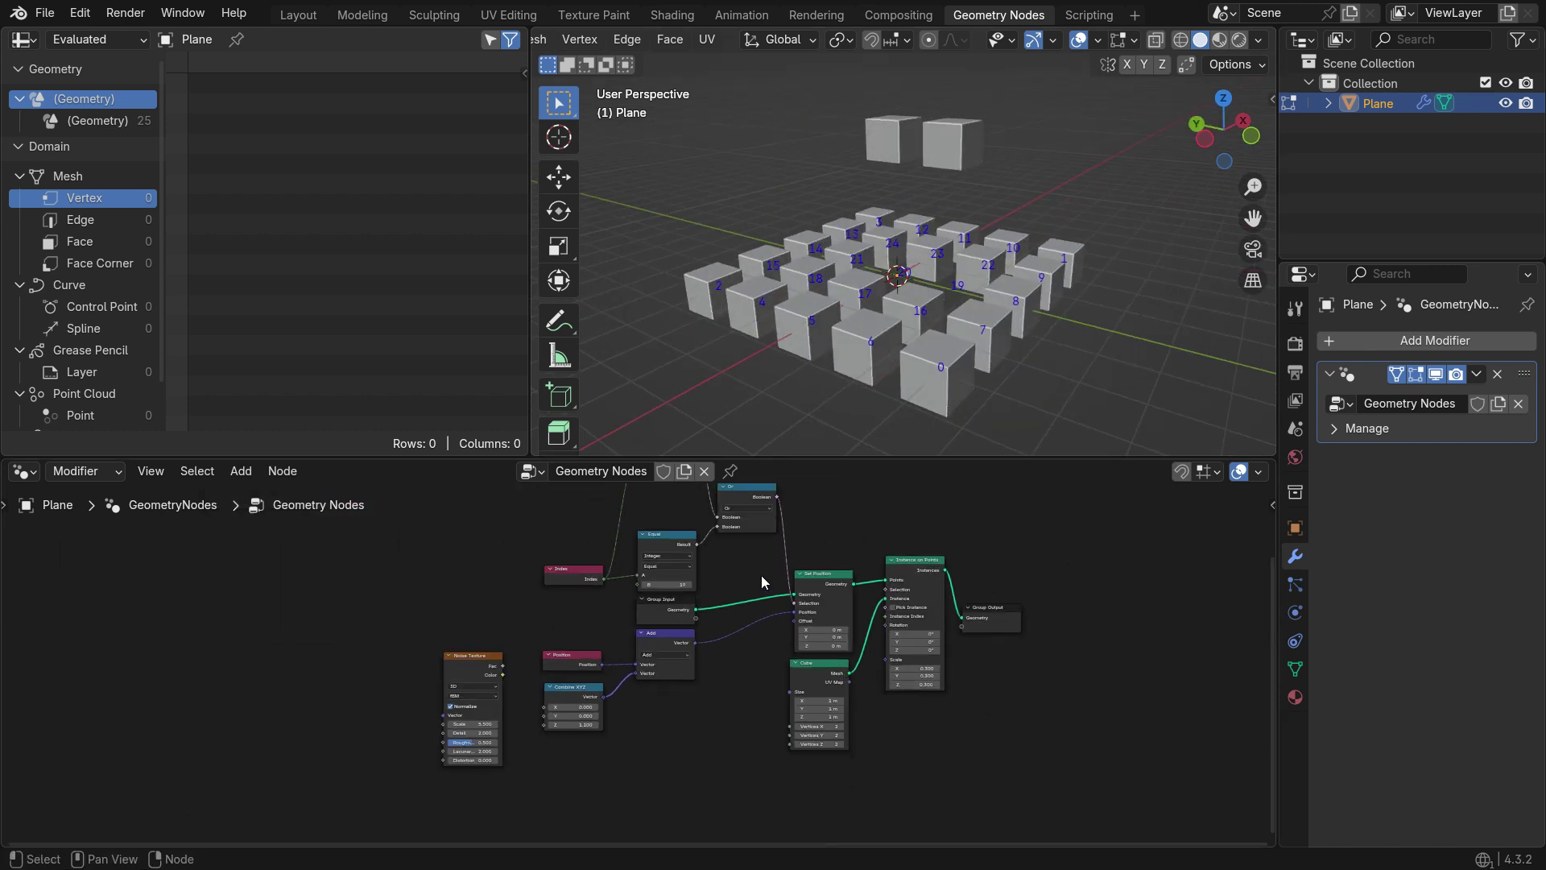
scroll(766, 575, "up", 3)
right_click_drag(812, 533, 770, 564, "ctrl")
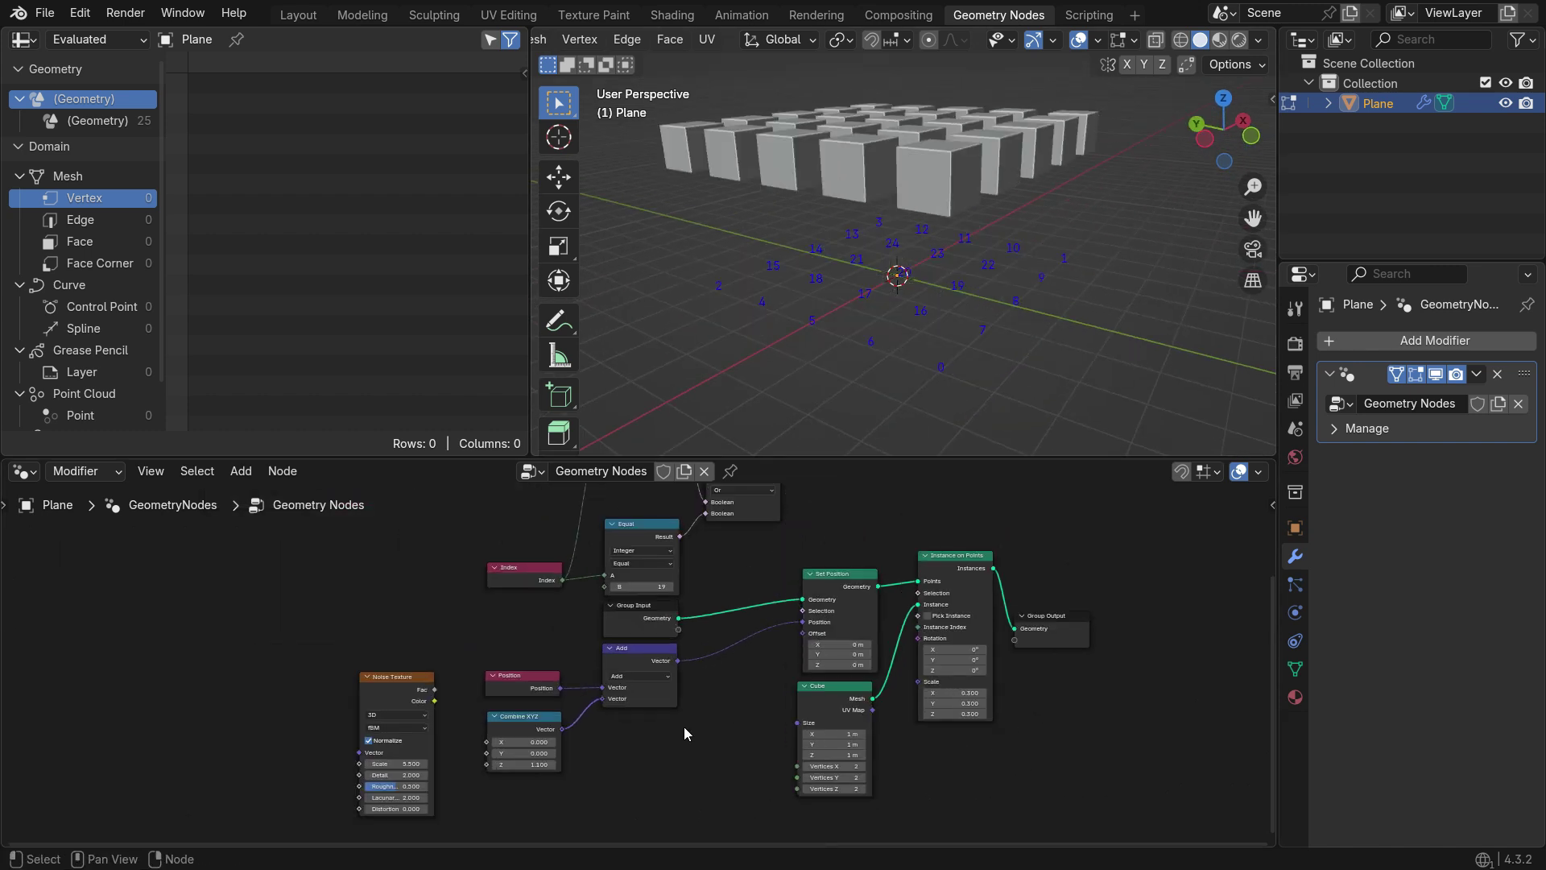
Set the Combine XYZ node's Z value to 0 and connect the Noise Texture's Fac output to that Z input.
scroll(773, 693, "up", 2)
left_click(786, 694)
key("Return")
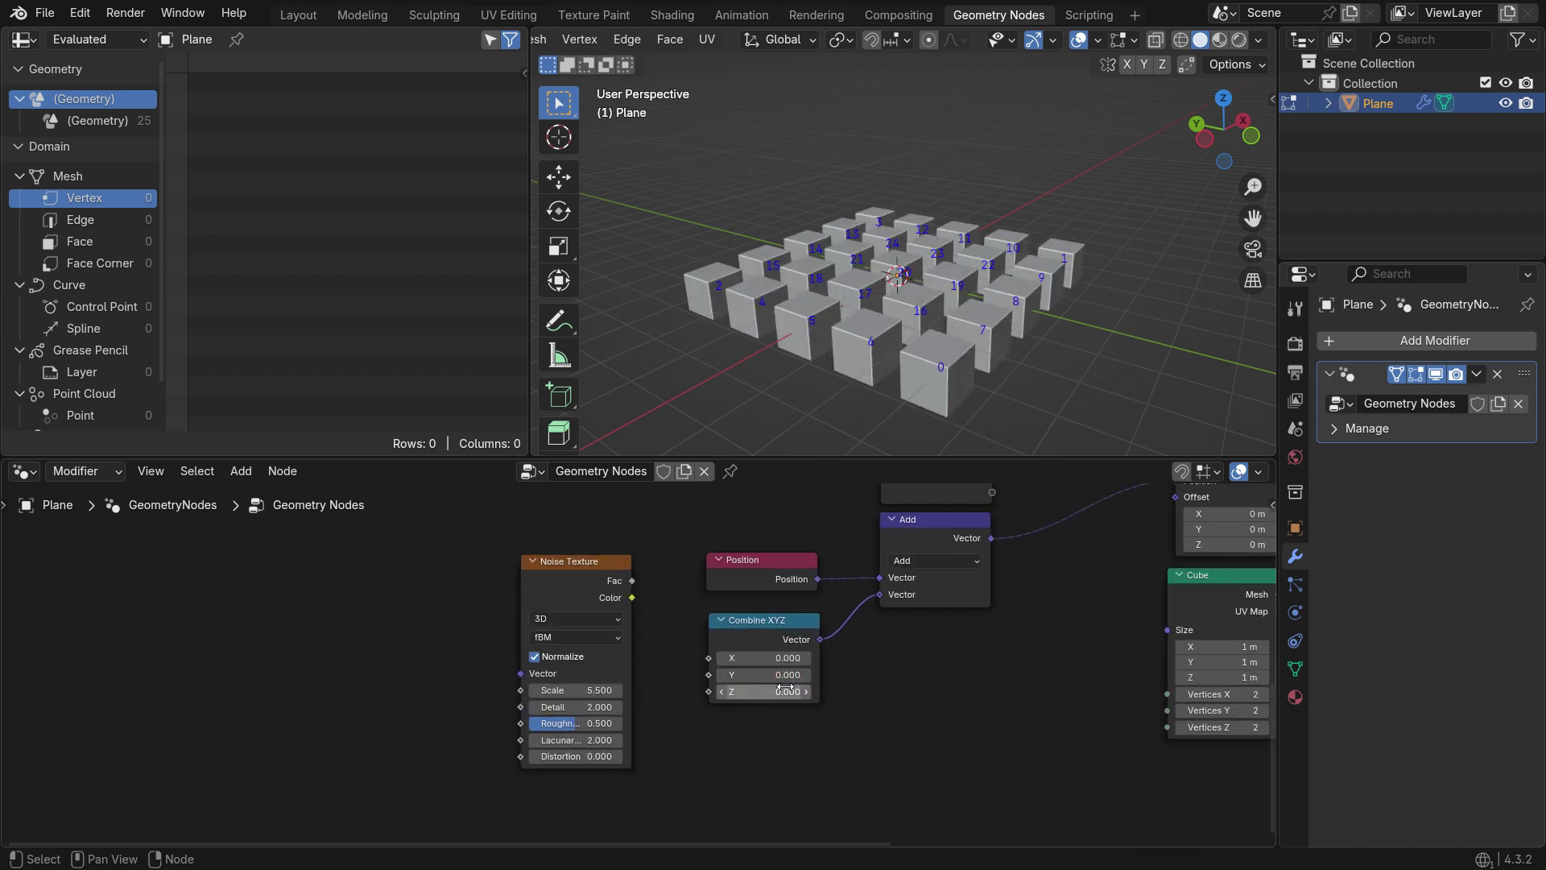
scroll(730, 616, "up", 2)
left_click_drag(598, 568, 615, 570)
left_click_drag(707, 728, 702, 719)
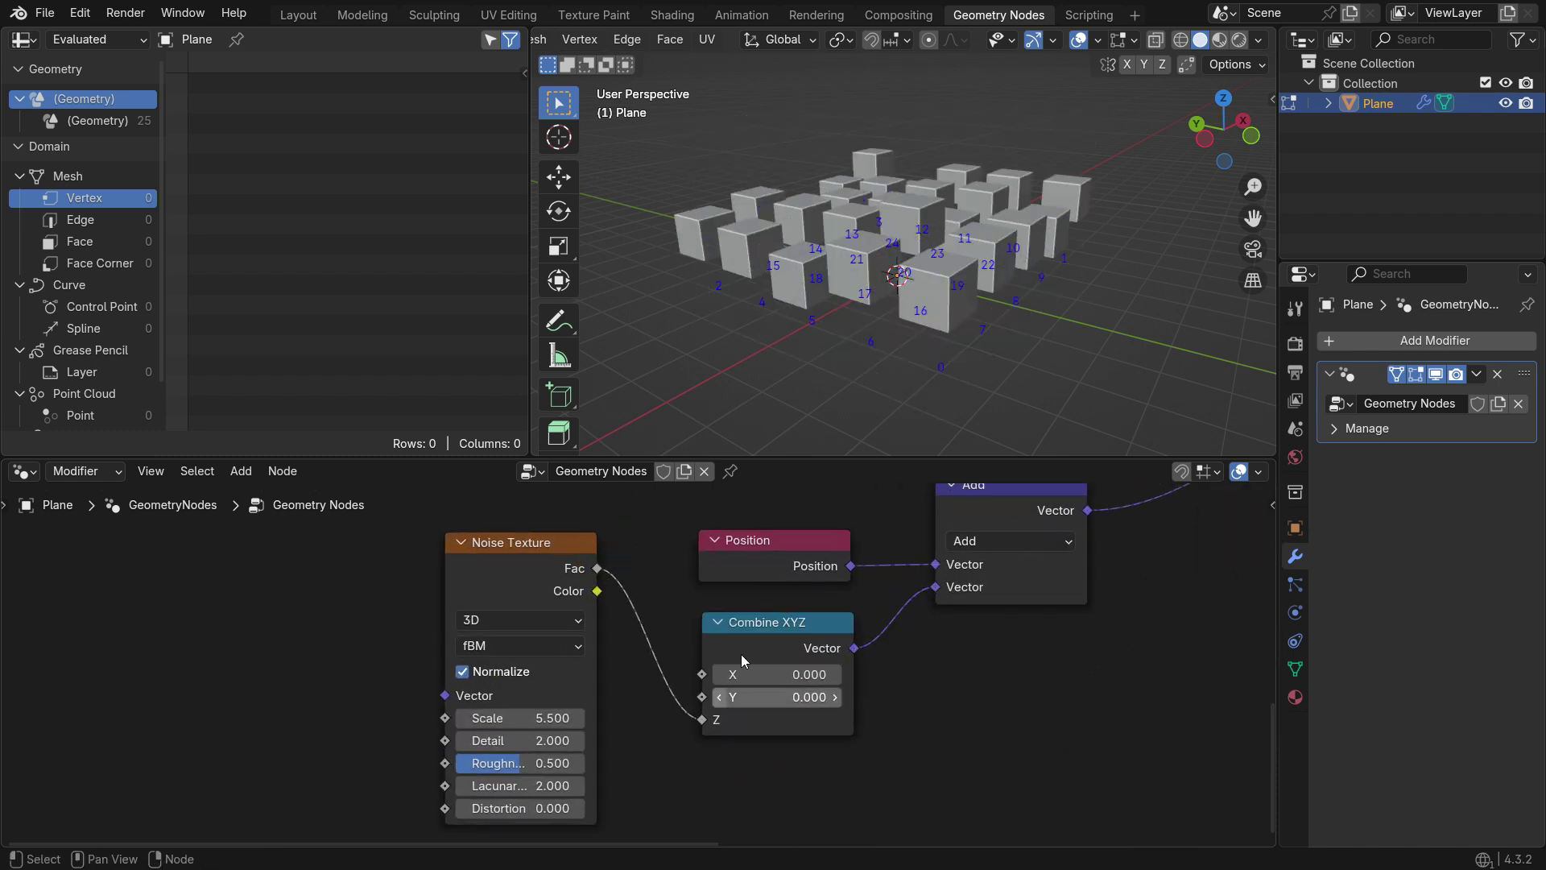
Increase the Noise Texture node's Scale to 7.7 to vary the cube heights.
middle_click_drag(837, 338, 876, 381)
mouse_move(533, 709)
left_mouse_down()
mouse_move(608, 709)
mouse_move(534, 709)
mouse_move(549, 709)
left_mouse_up()
middle_click_drag(552, 714, 656, 704)
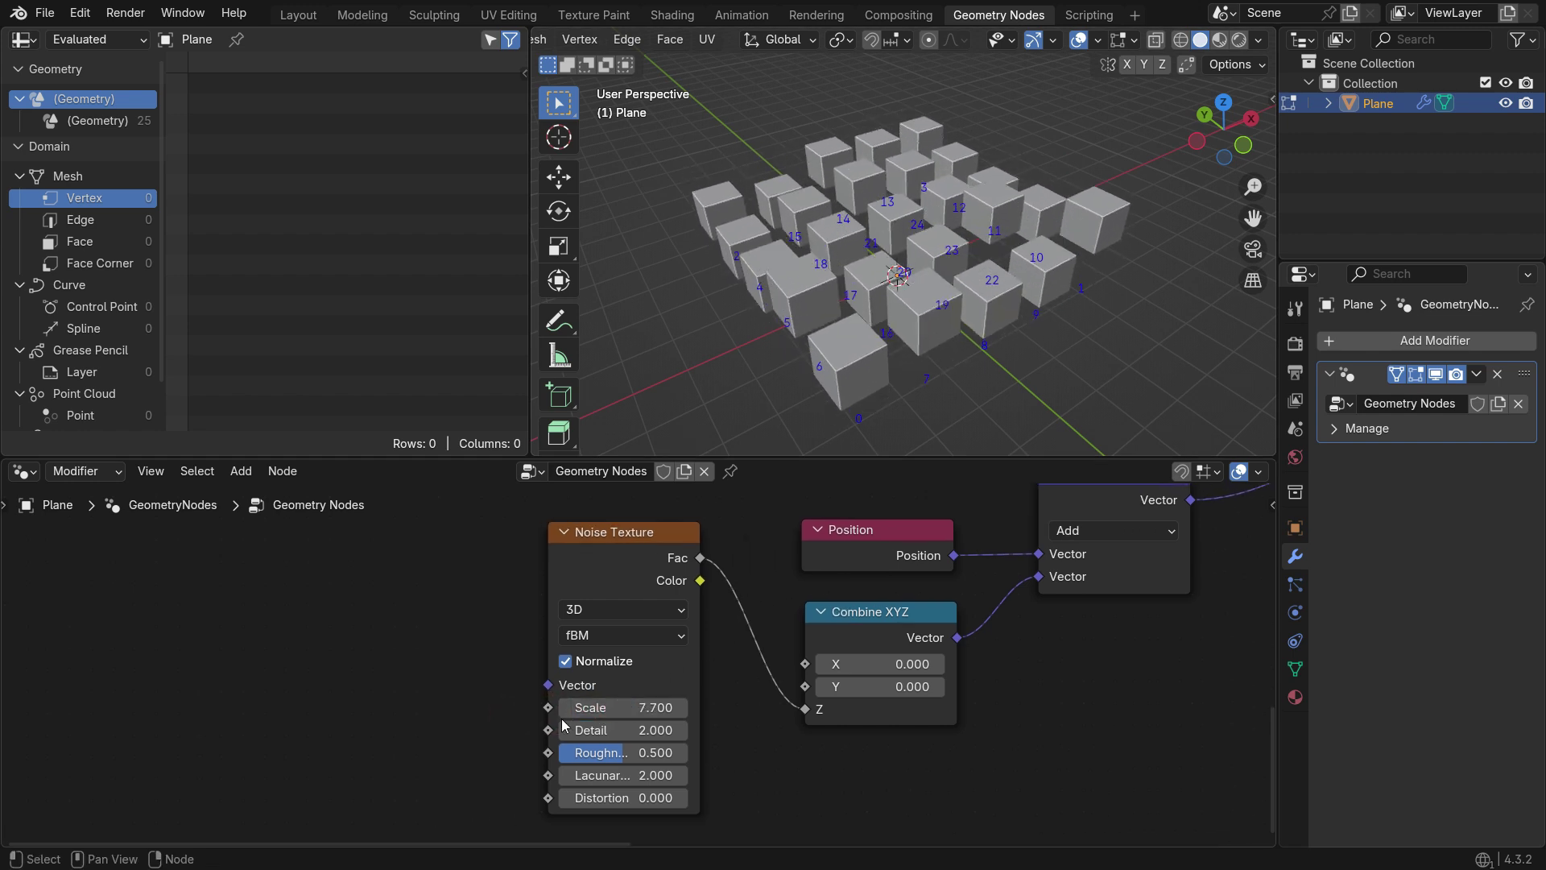
Add a Scene Time node with its Seconds output driving the Noise Texture's Scale, and play the animation while viewing the cubes.
left_click_drag(548, 707, 410, 638)
type("scen")
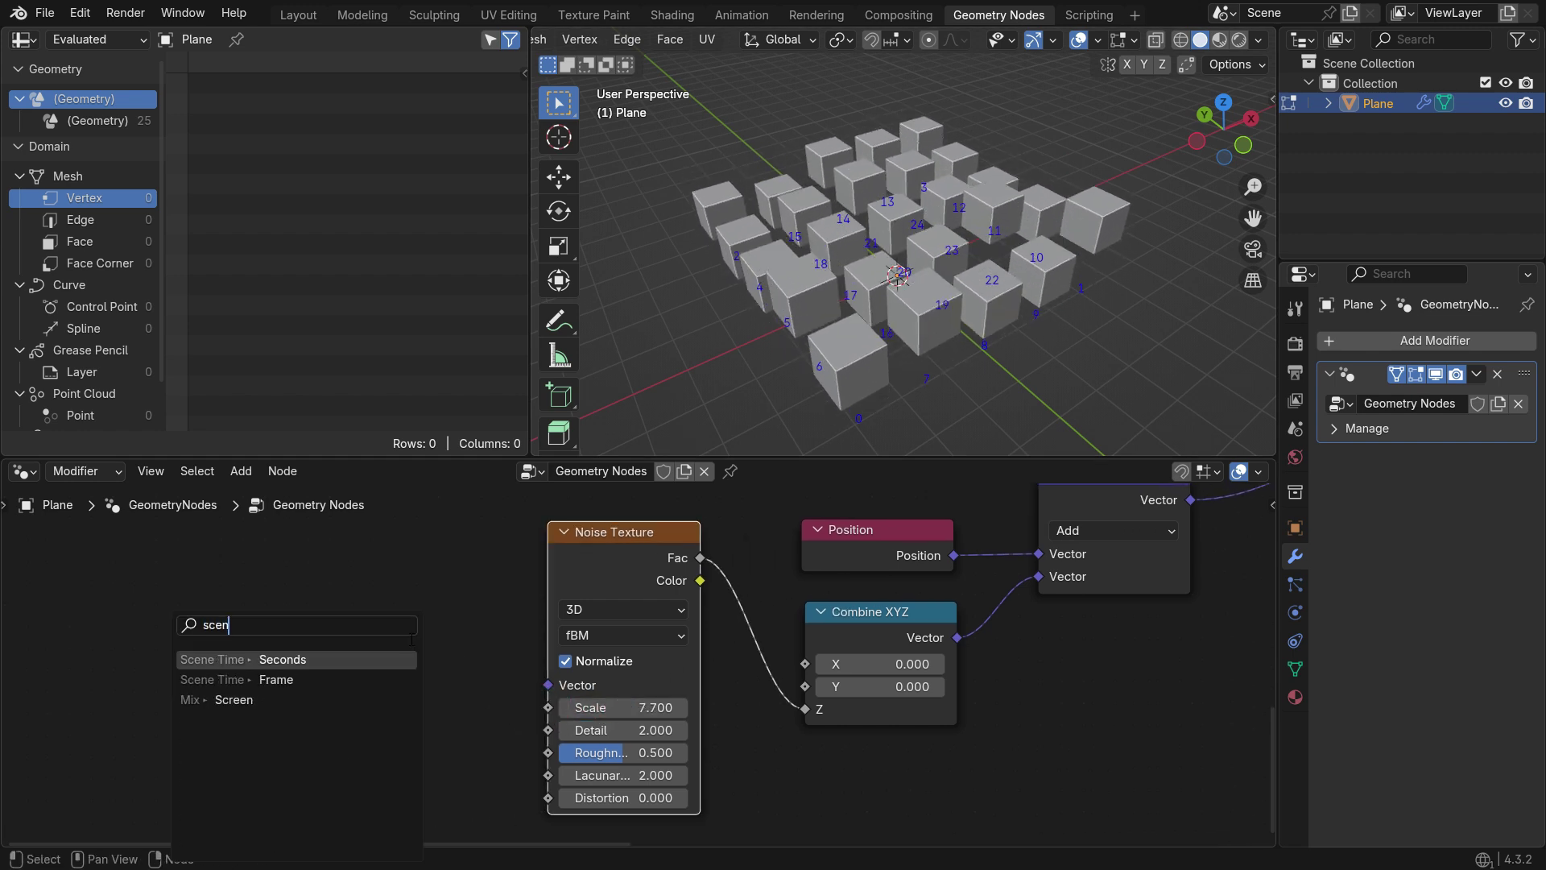
key("Return")
left_click(410, 638)
key("space")
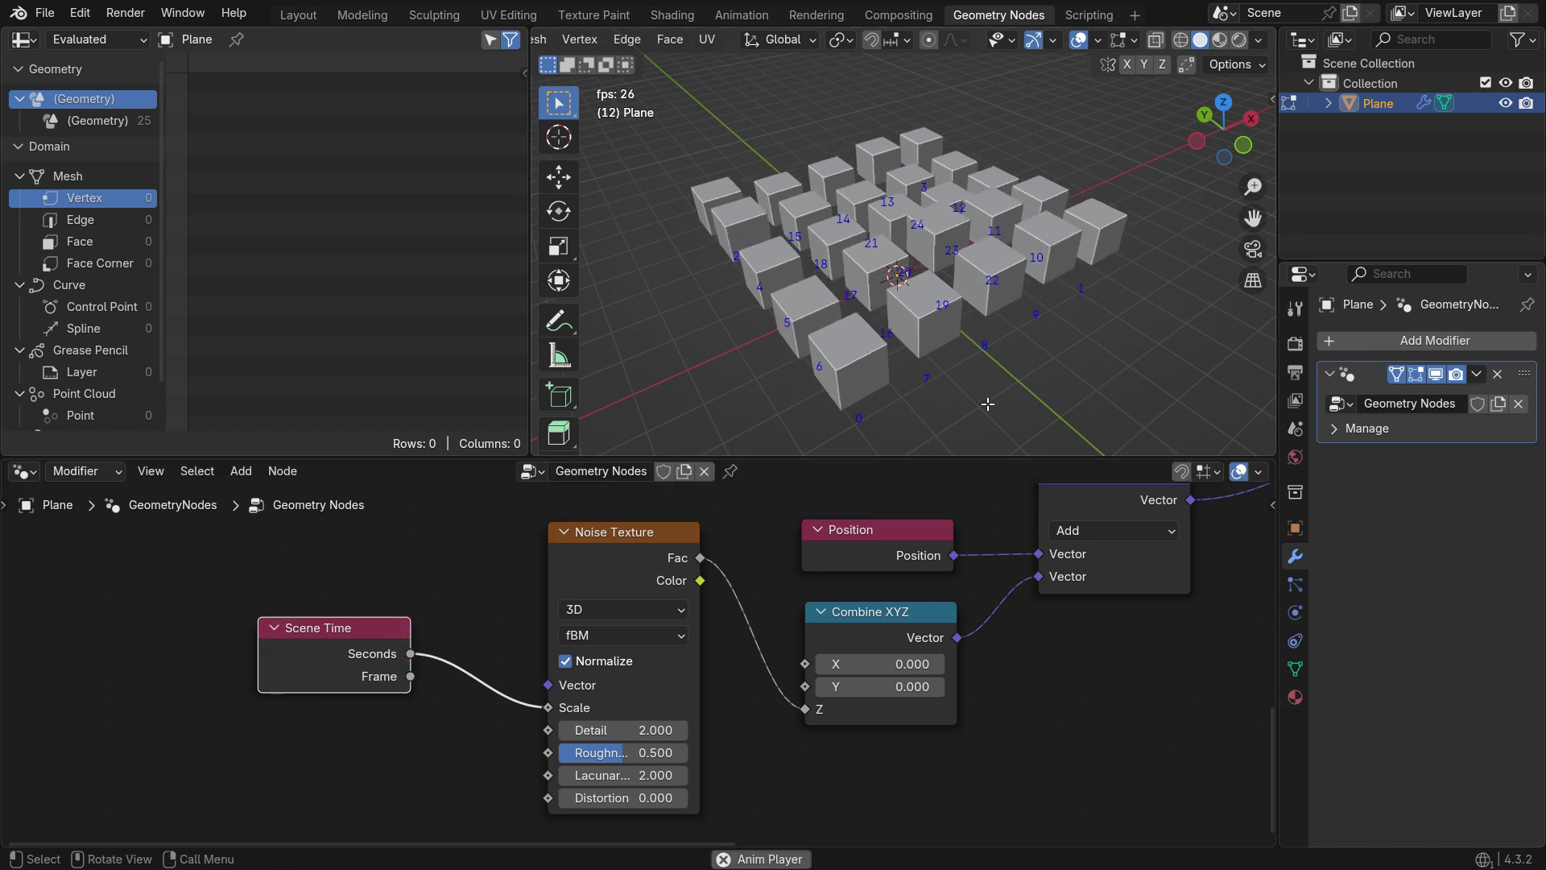
middle_click_drag(894, 266, 955, 354)
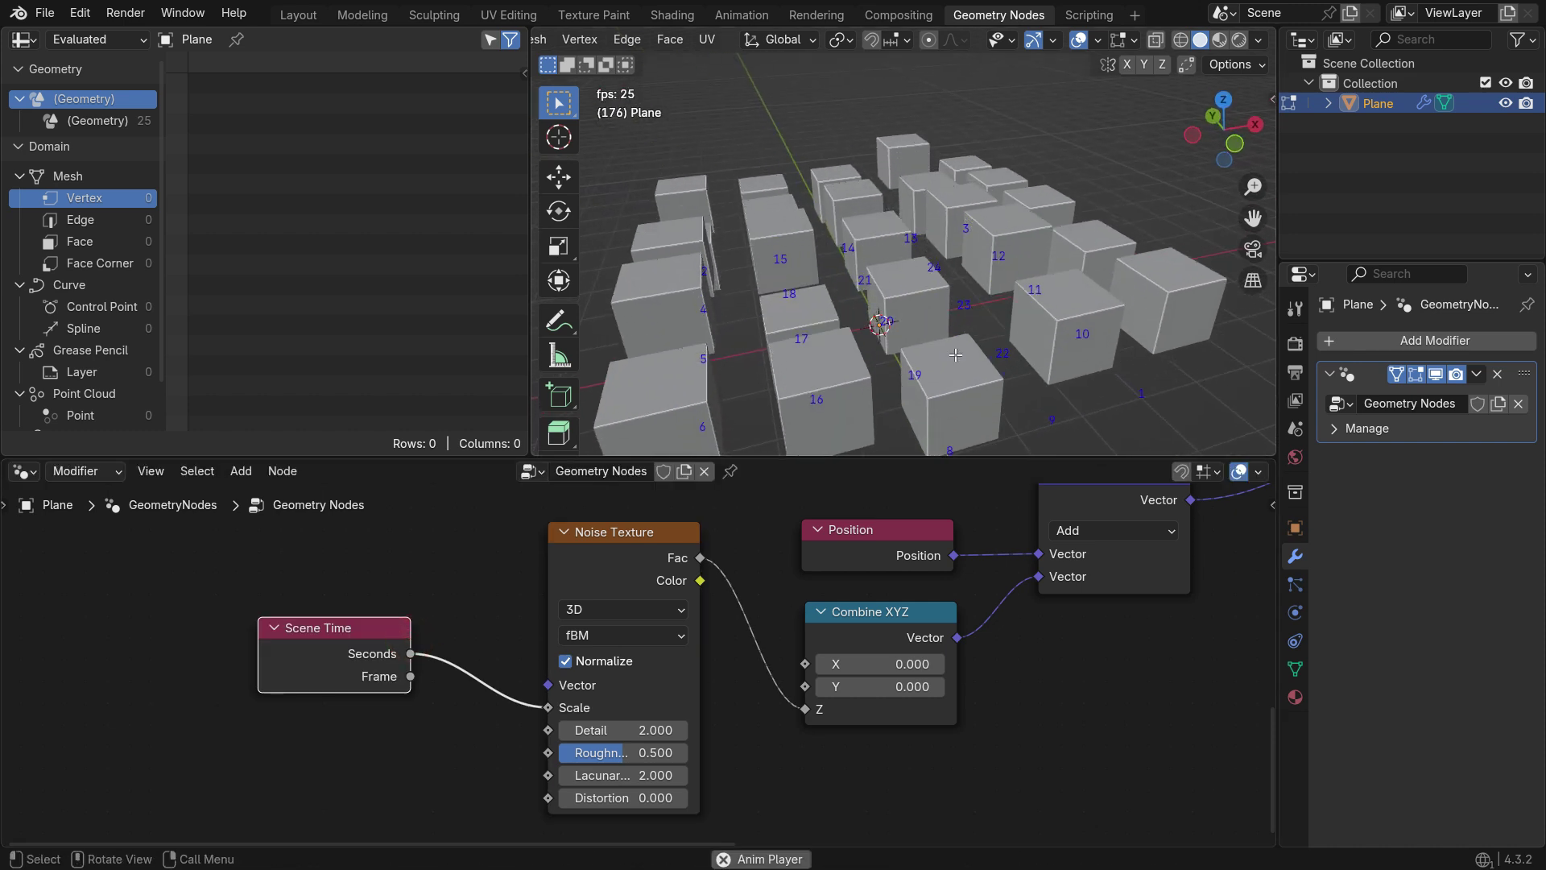